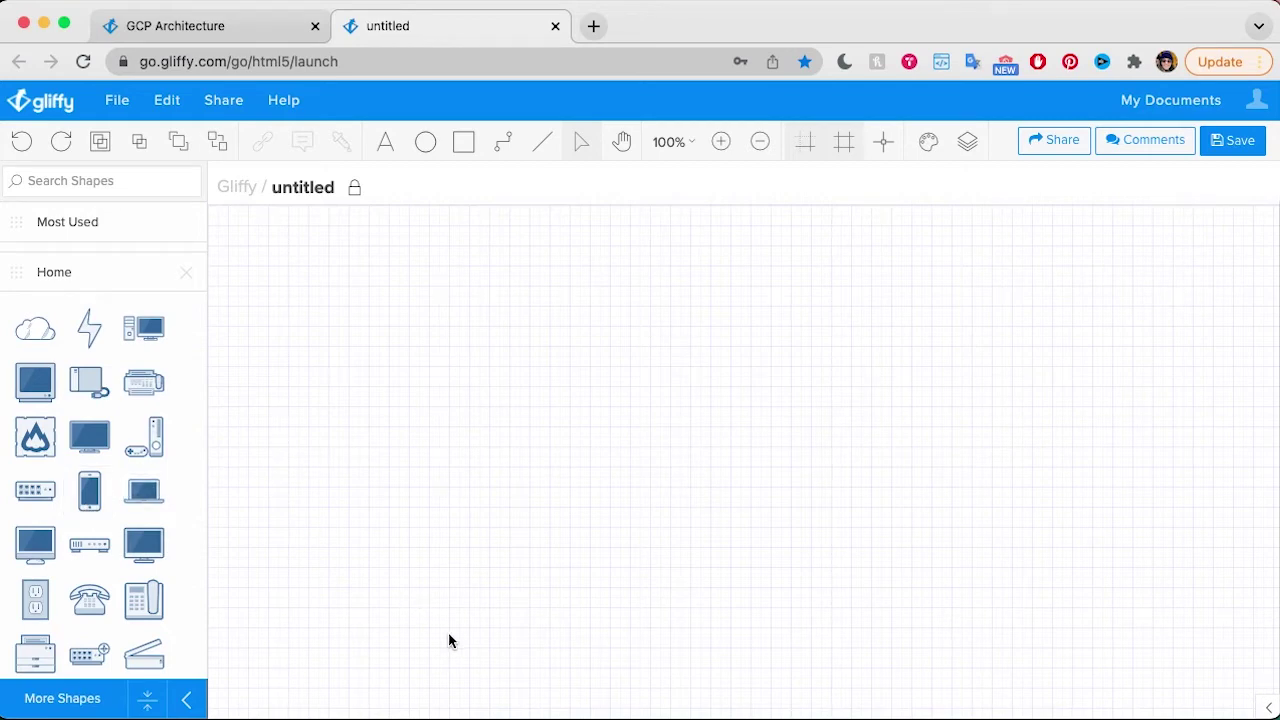
Open the More Shapes dialog that lists extra libraries such as Google Cloud Icons.
click(72, 705)
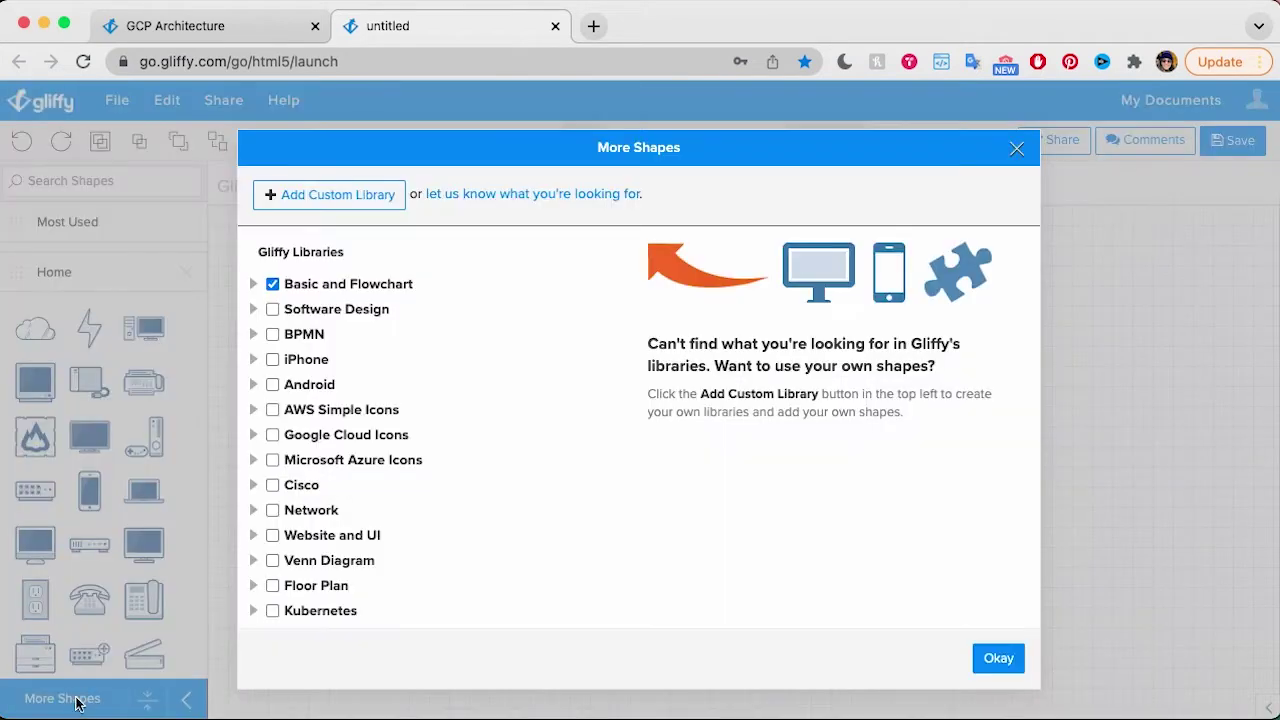
Enable the Google Cloud Icons library and browse the new GCP shape sections in the sidebar.
click(272, 500)
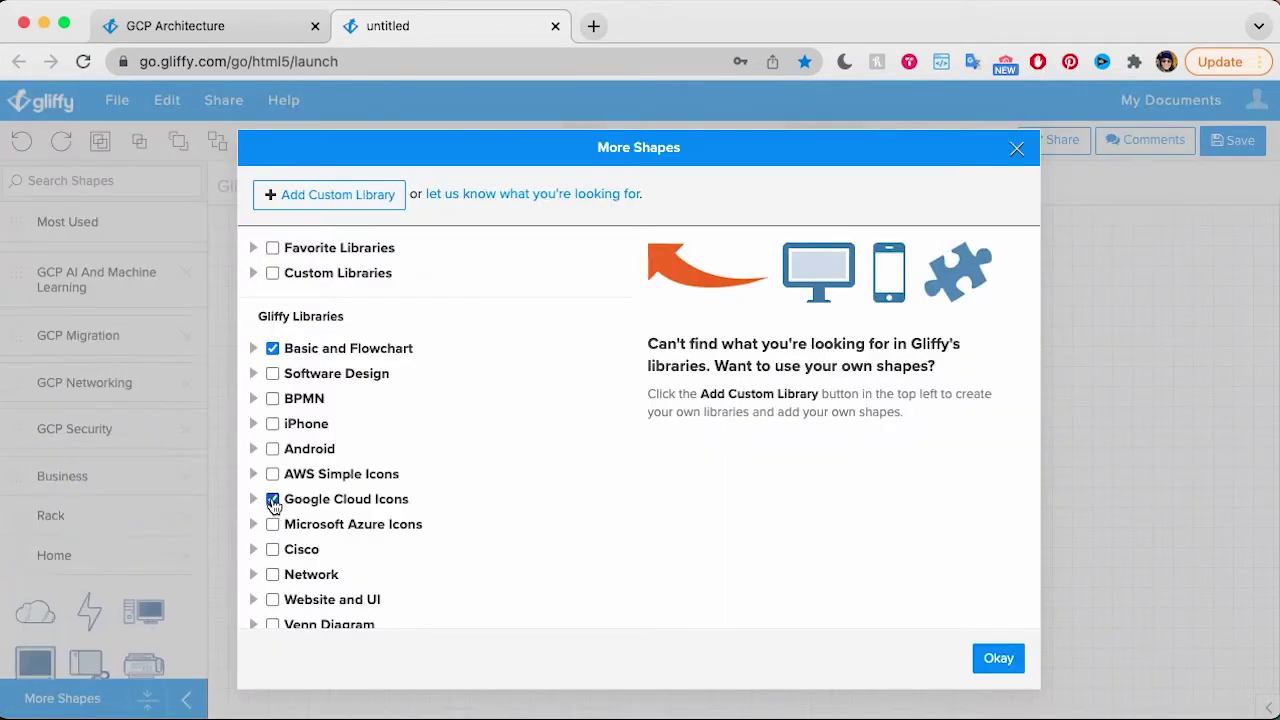
click(997, 659)
scroll(135, 480, down, 2)
scroll(135, 480, down, 2)
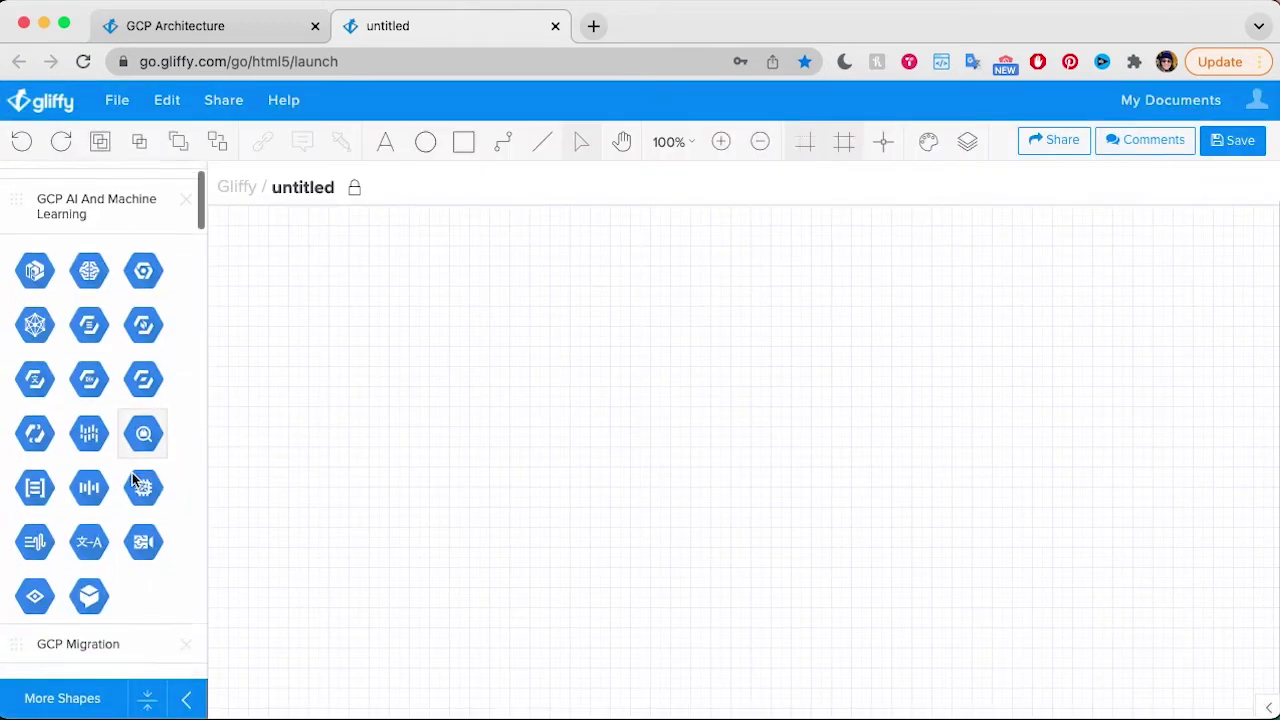
scroll(128, 450, down, 5)
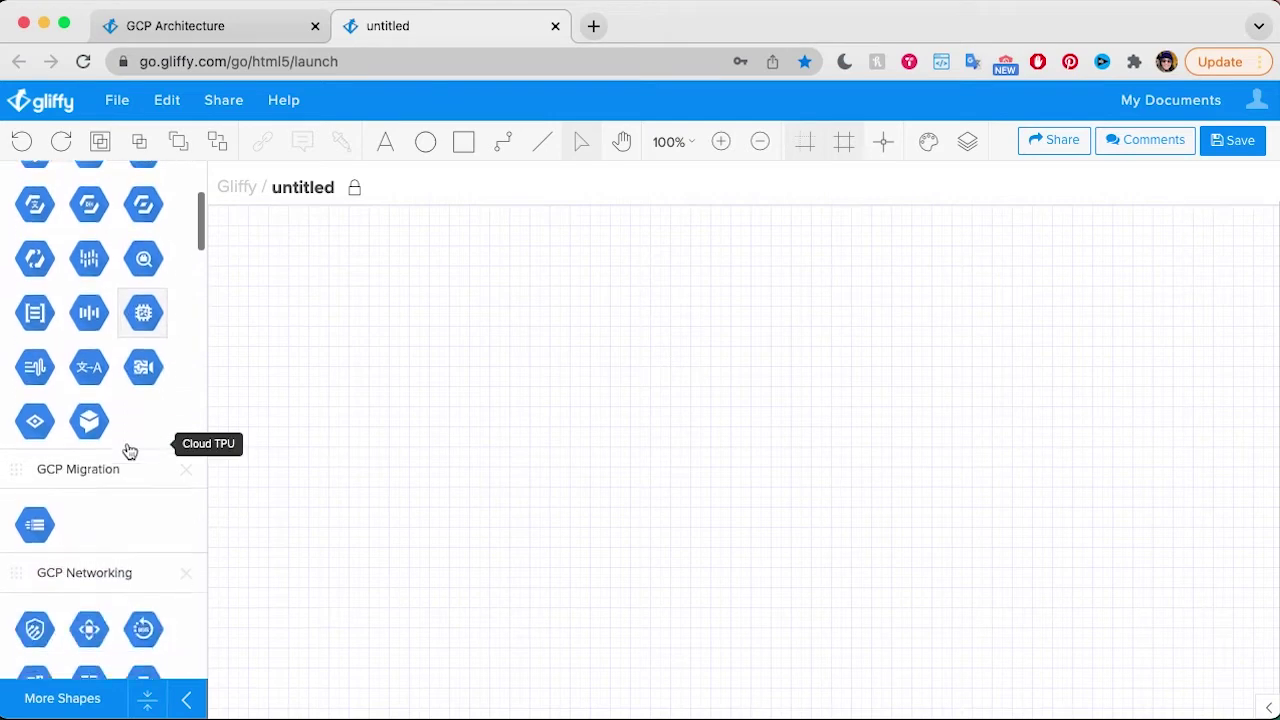
scroll(86, 540, down, 5)
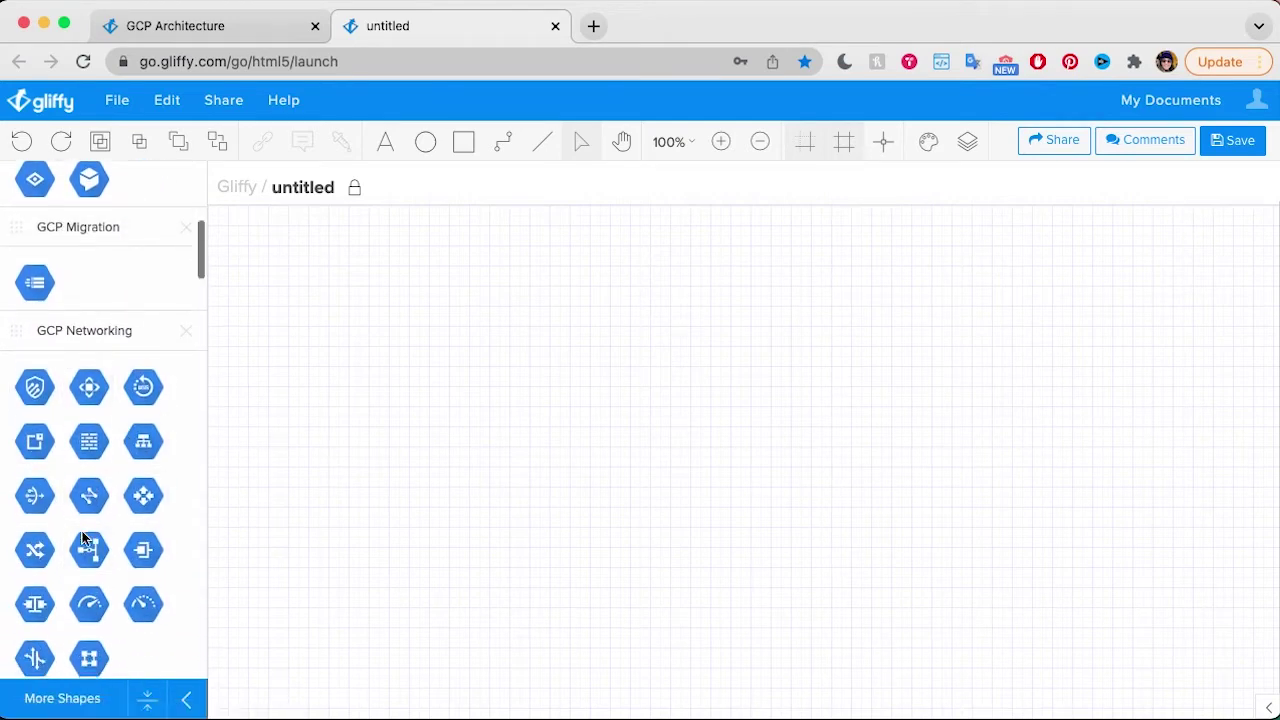
scroll(99, 613, down, 8)
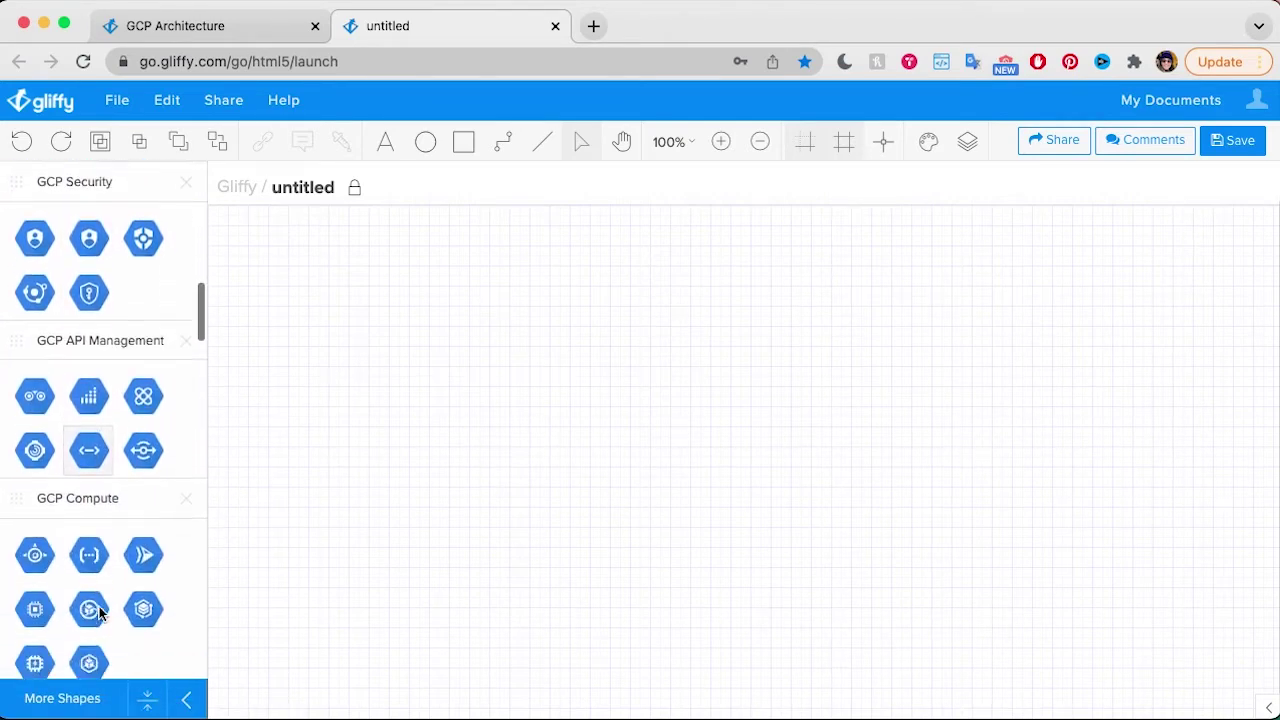
scroll(99, 613, up, 11)
scroll(99, 613, up, 15)
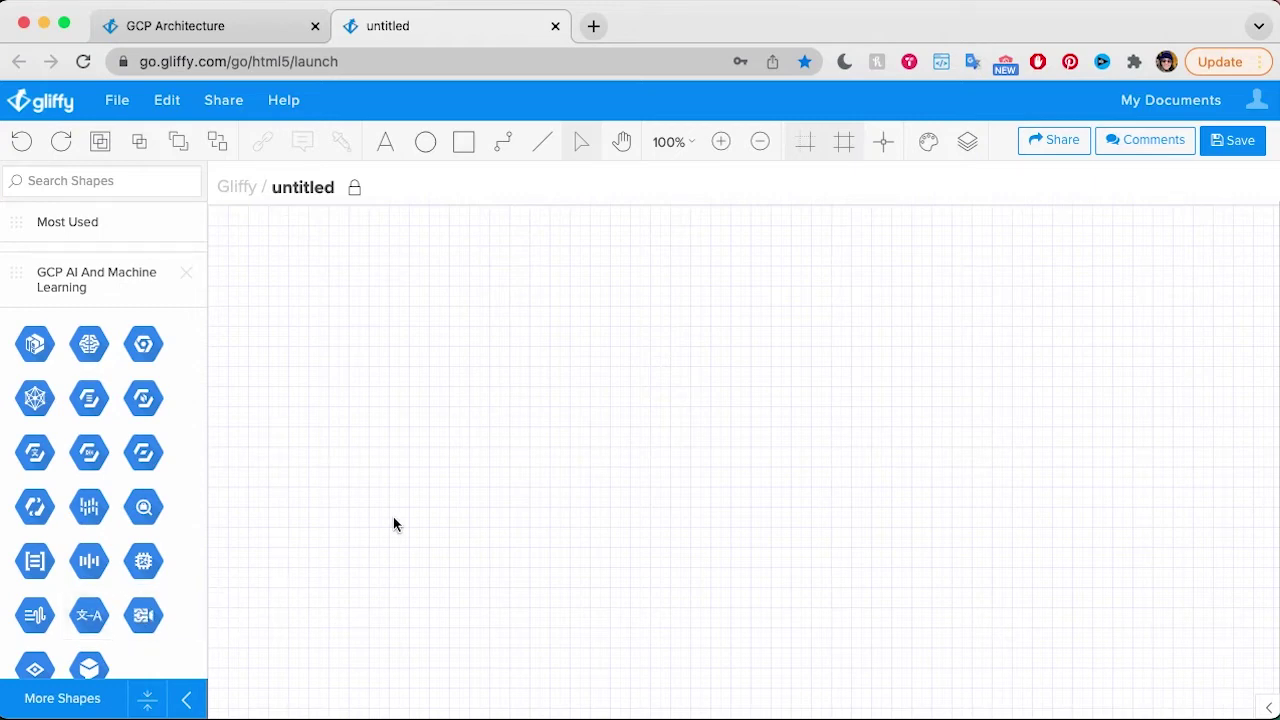
click(463, 142)
Draw a large rectangle labelled 'Google Cloud' in bold, with the text placed above it.
mouse_move(322, 262)
mouse_down()
mouse_move(757, 437)
mouse_move(951, 631)
mouse_move(925, 690)
mouse_move(946, 606)
mouse_up()
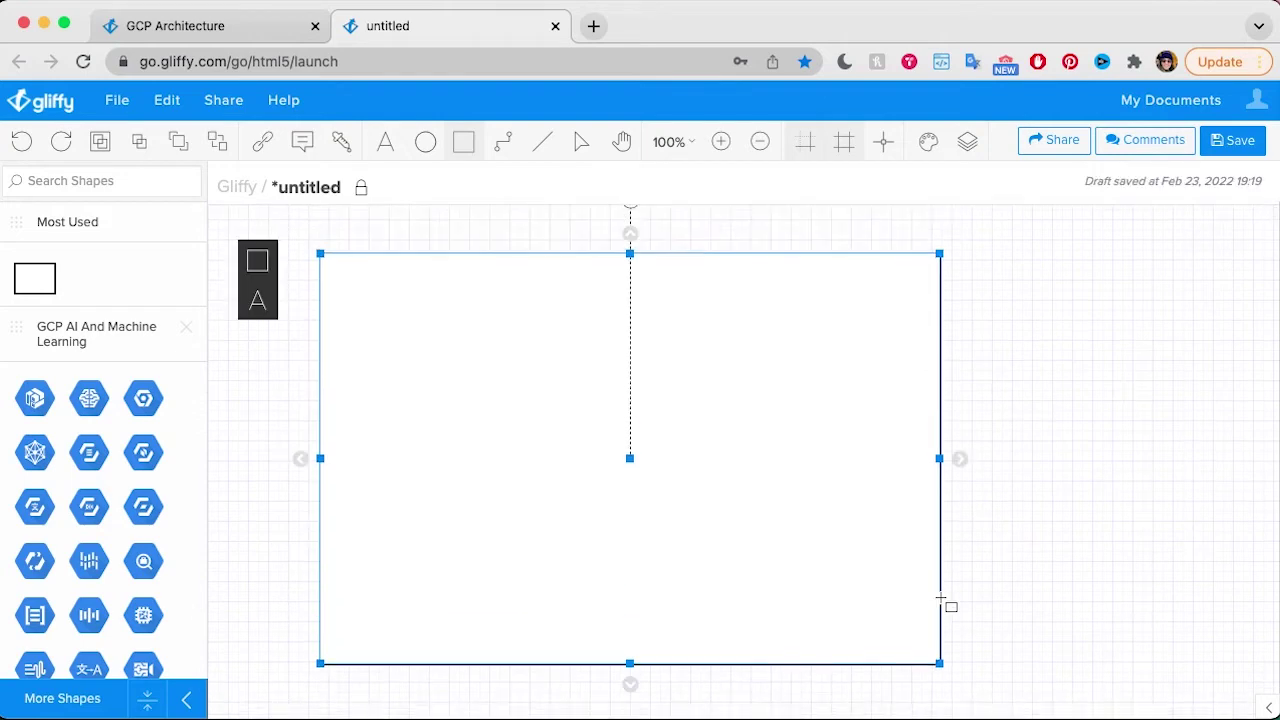
text(Google Cloud)
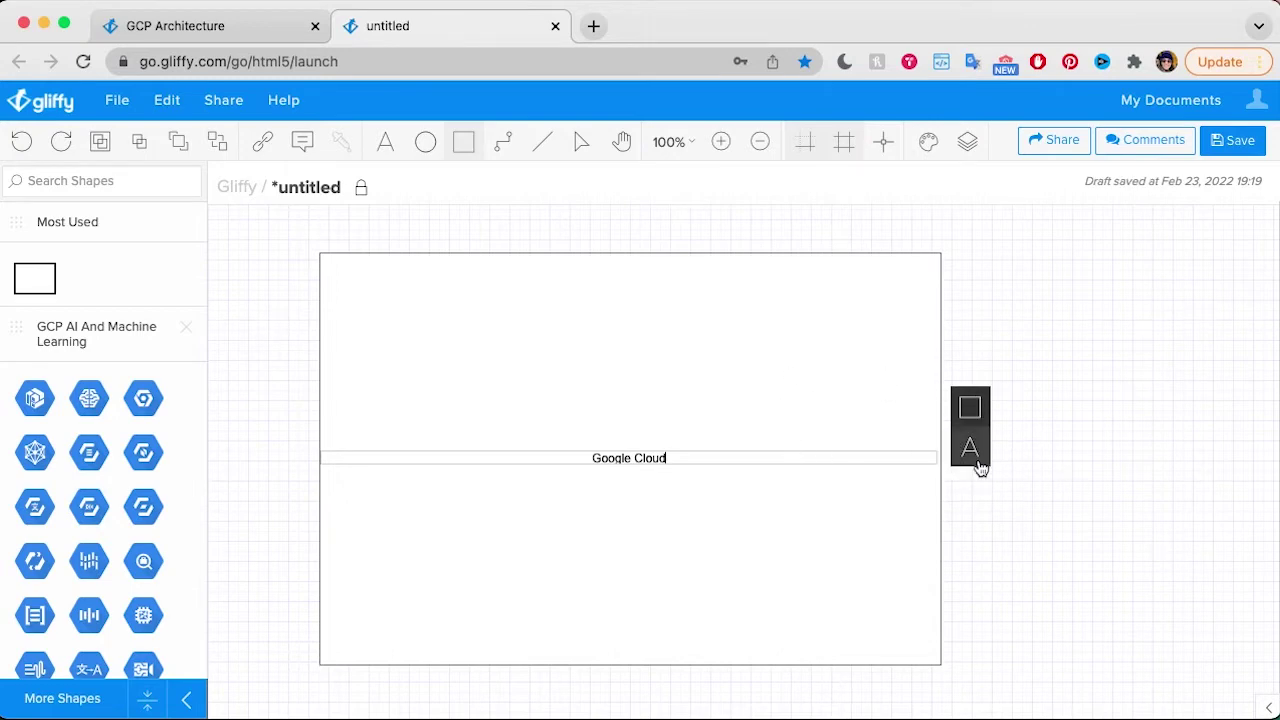
click(970, 455)
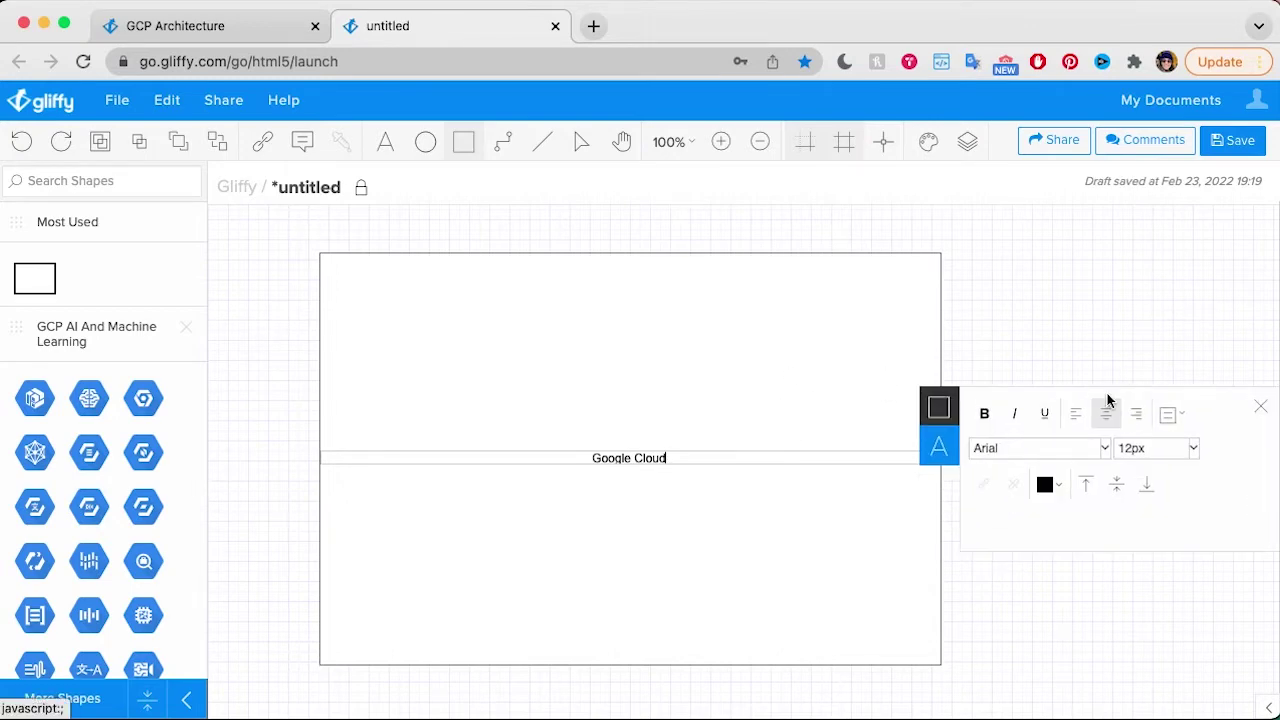
click(1168, 420)
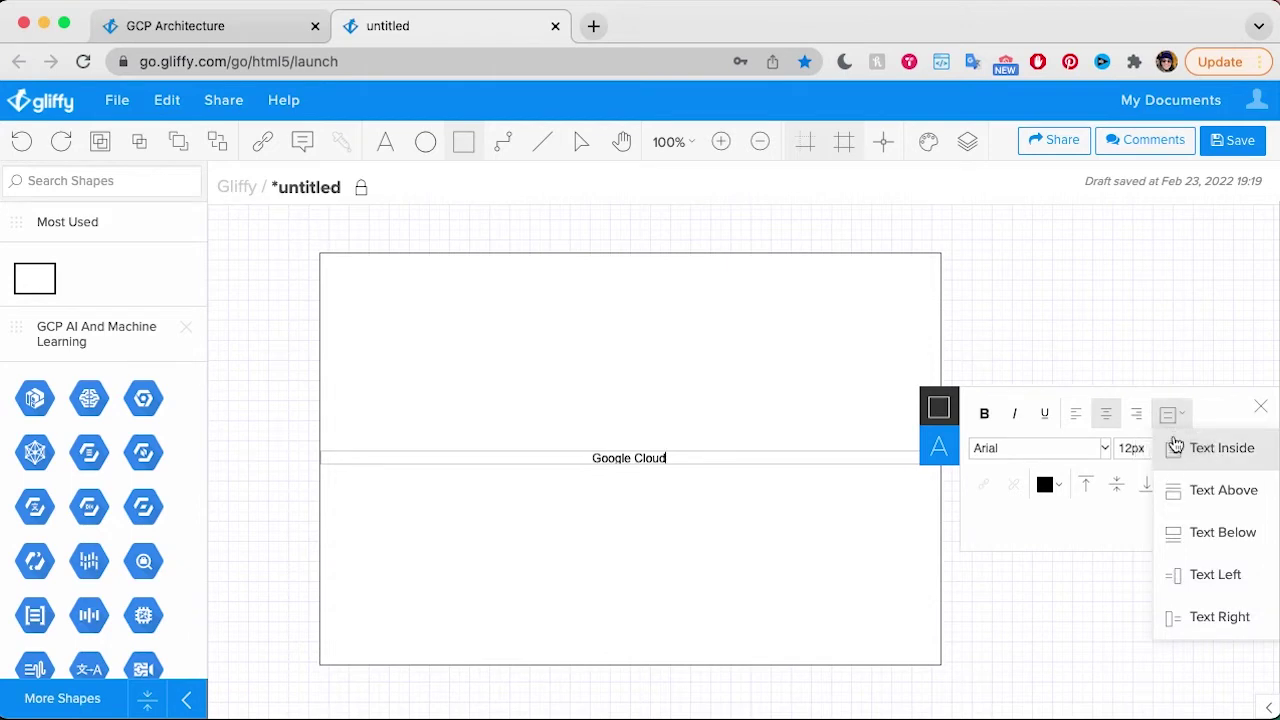
click(1212, 495)
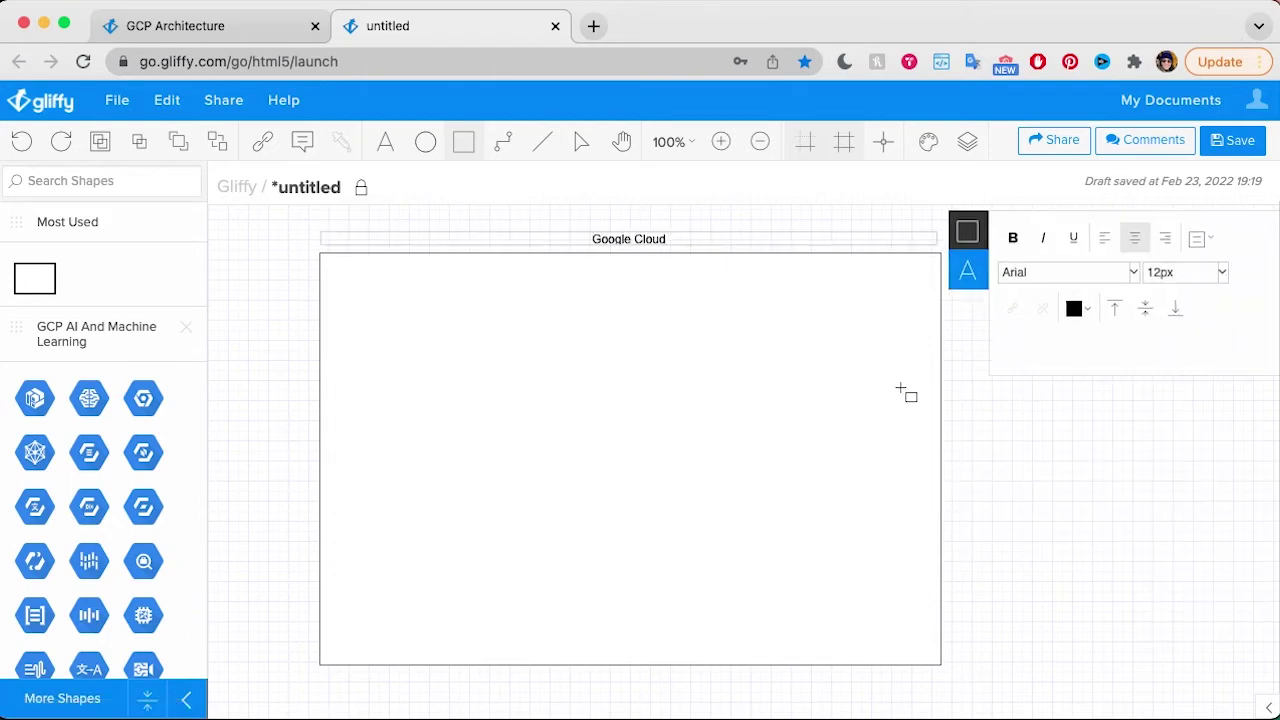
click(987, 238)
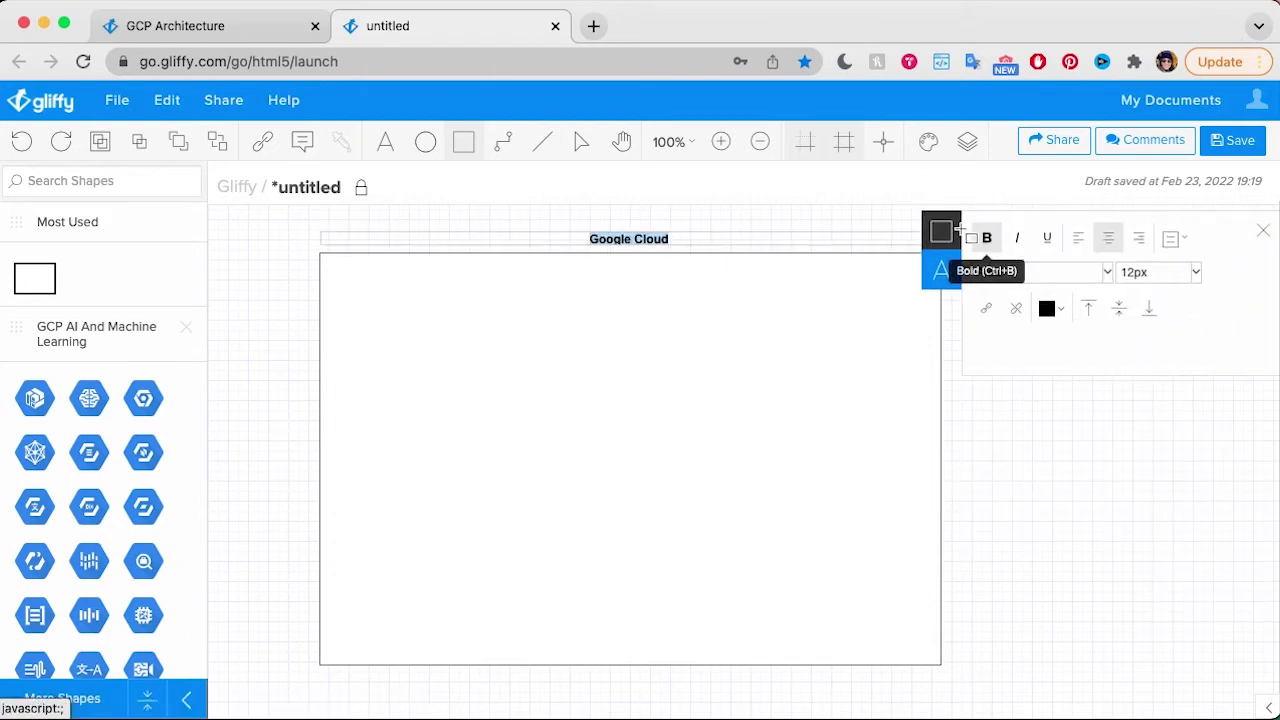
click(632, 220)
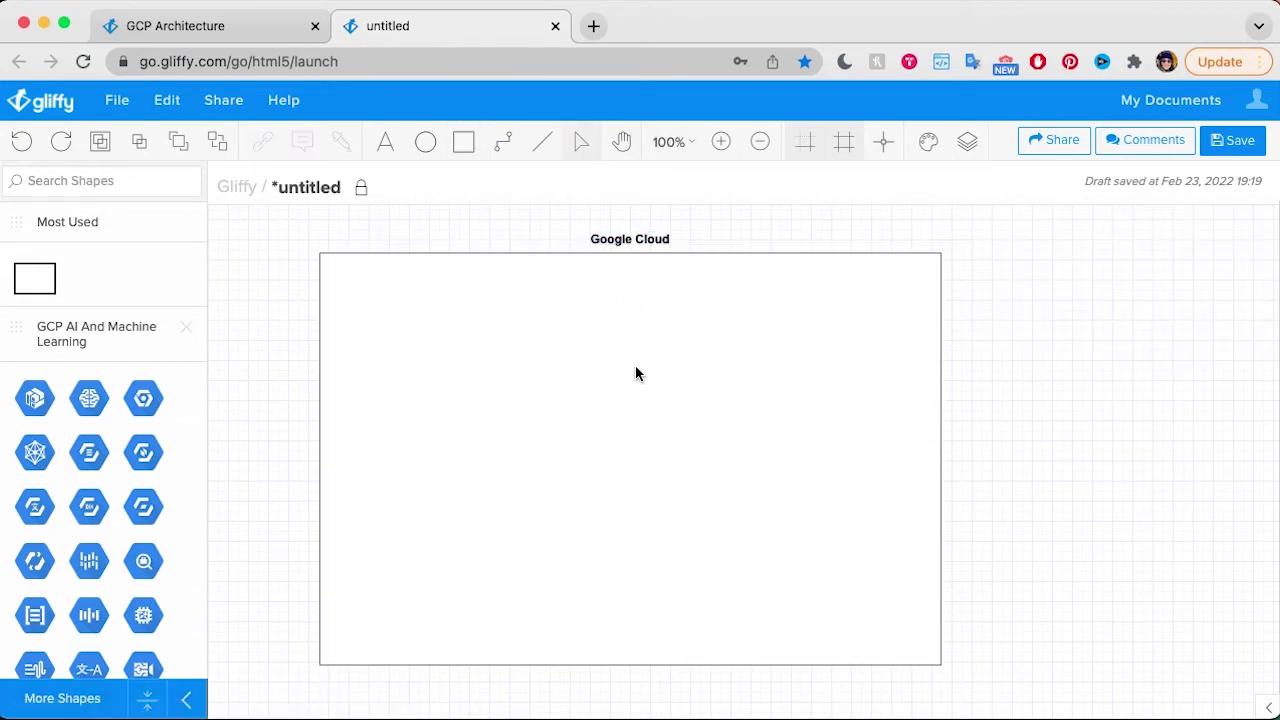
Give the Google Cloud rectangle a thinner border and a pale blue fill, then shift it right.
drag(630, 253, 630, 259)
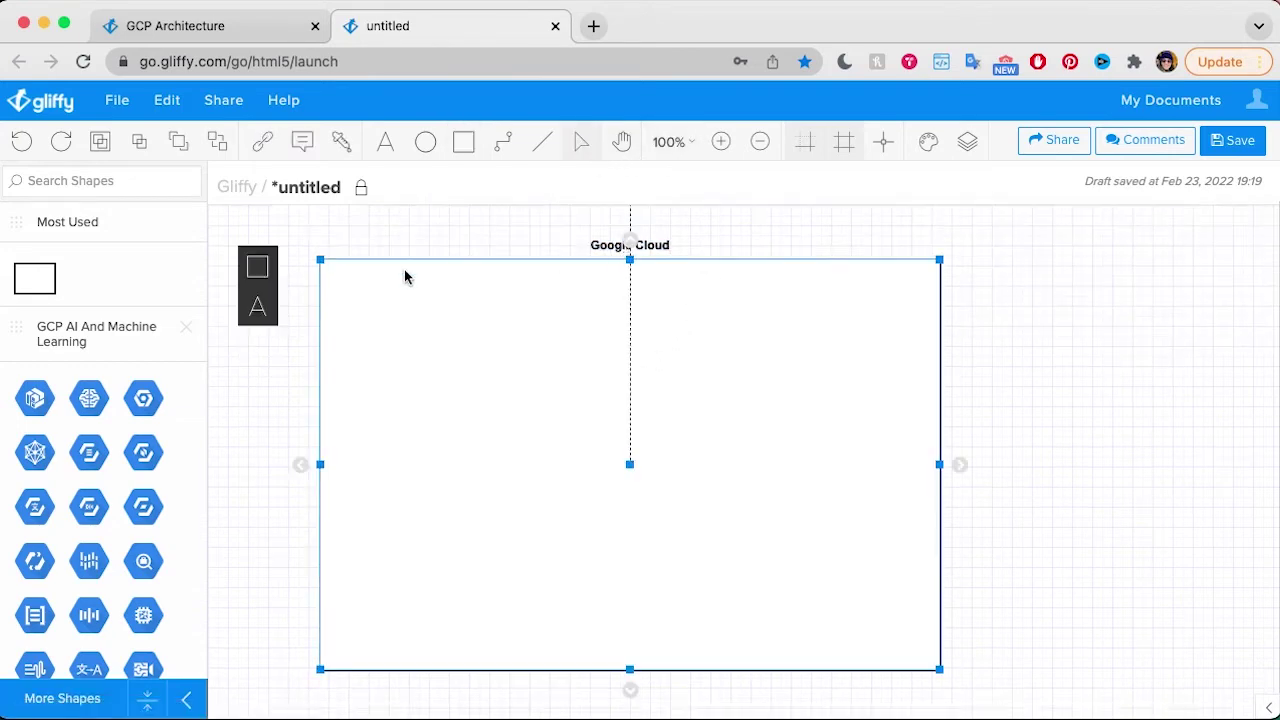
click(258, 270)
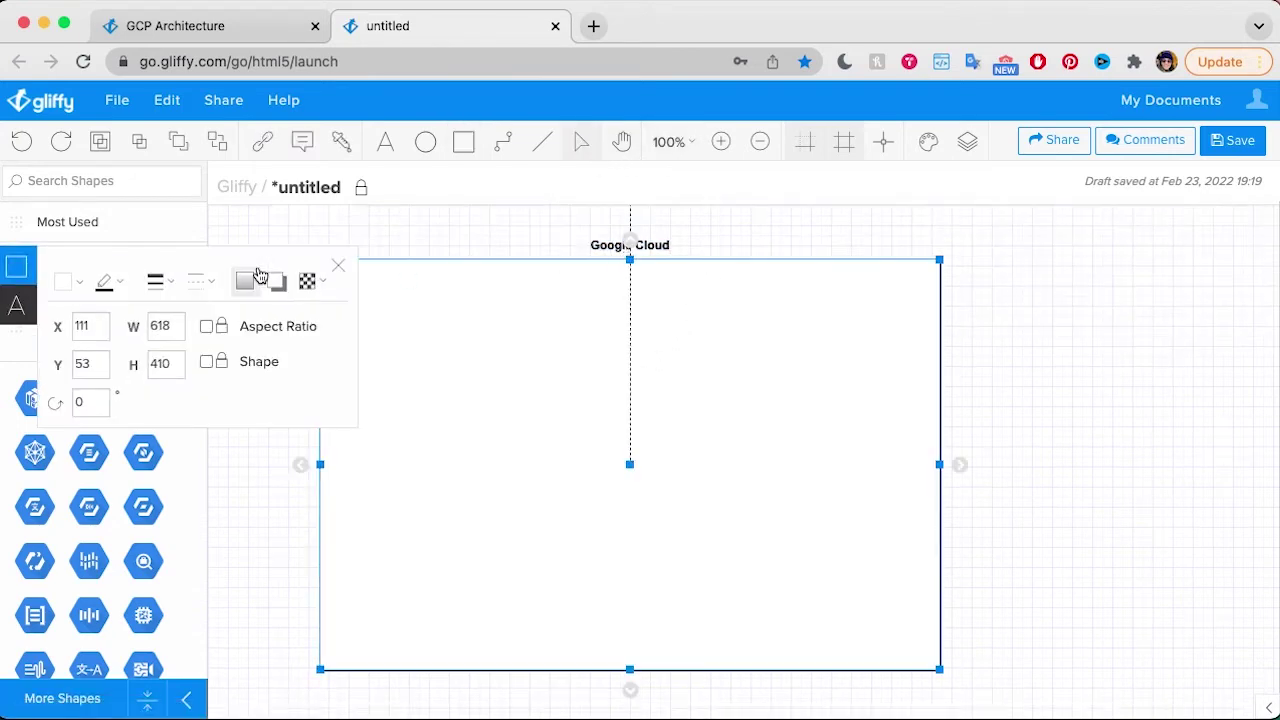
click(156, 284)
click(177, 313)
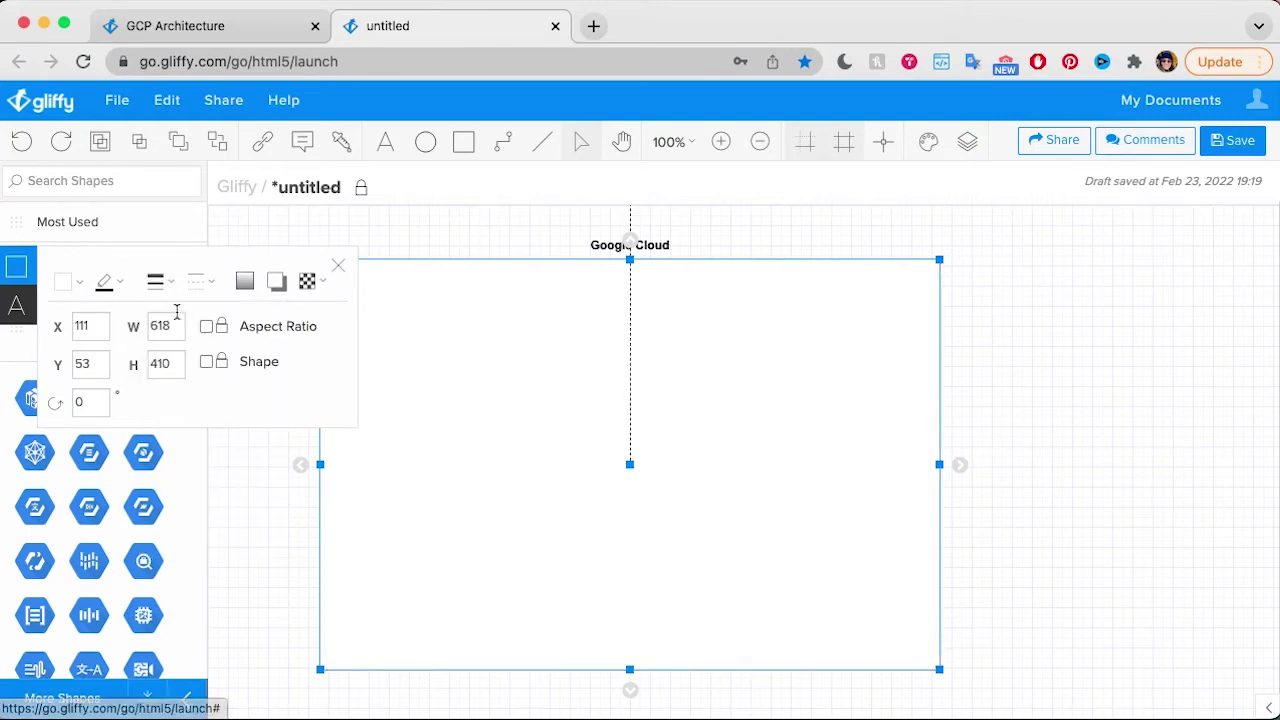
click(82, 286)
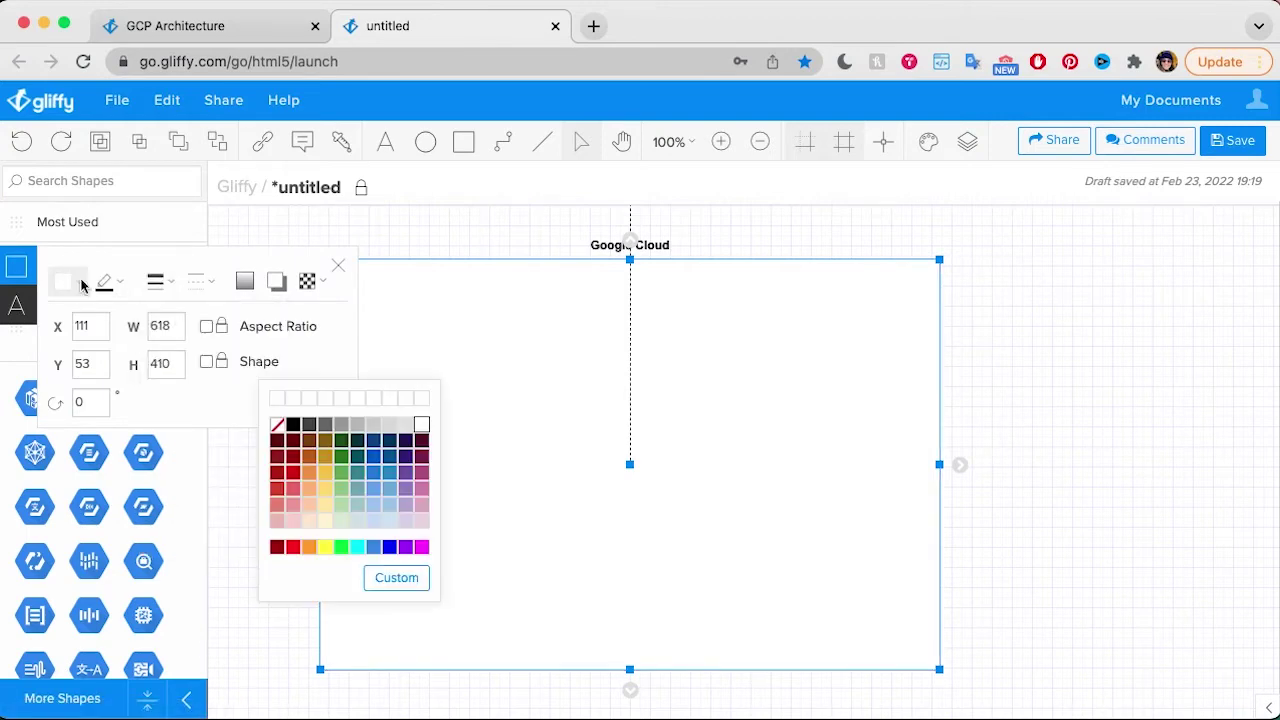
click(389, 521)
click(1151, 354)
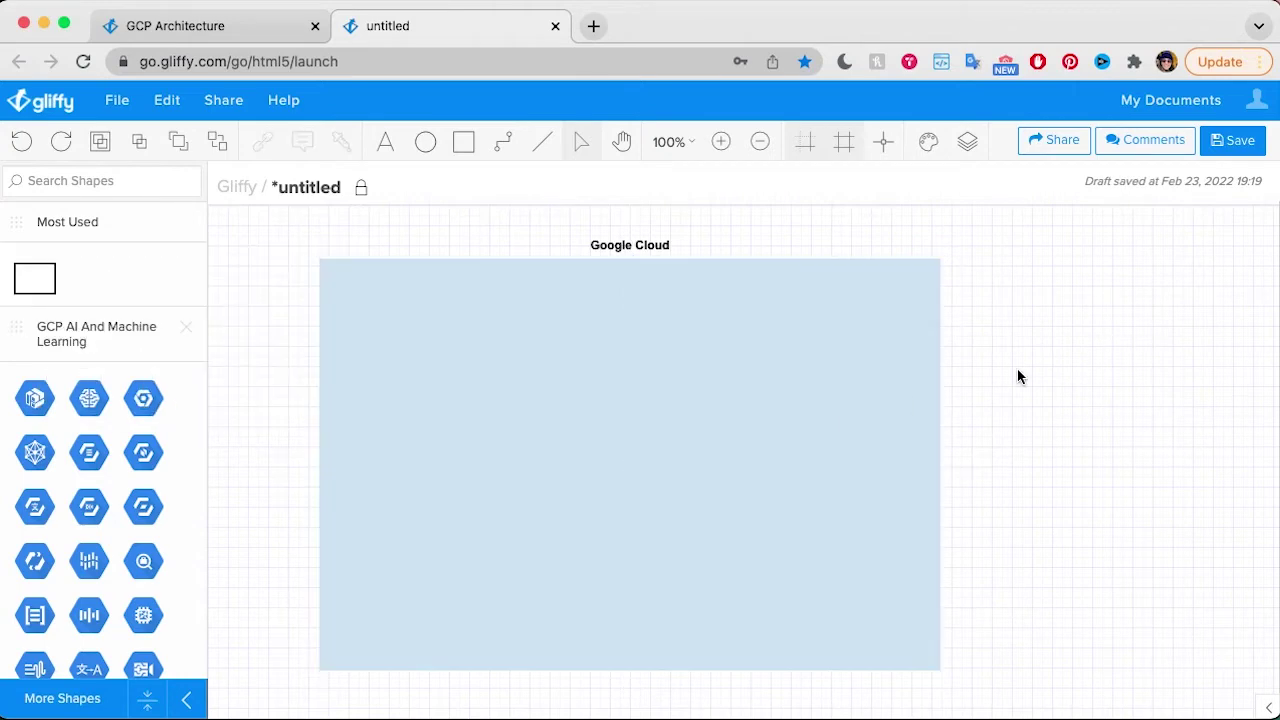
drag(755, 370, 857, 366)
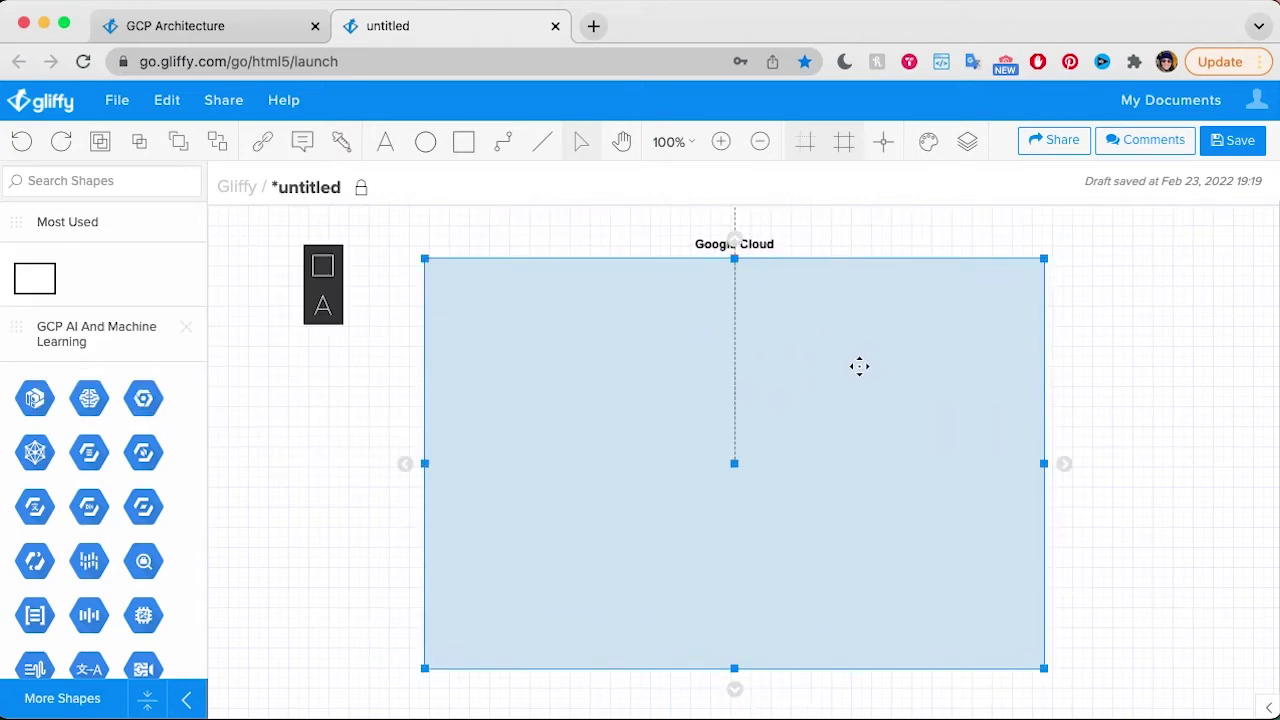
click(1054, 350)
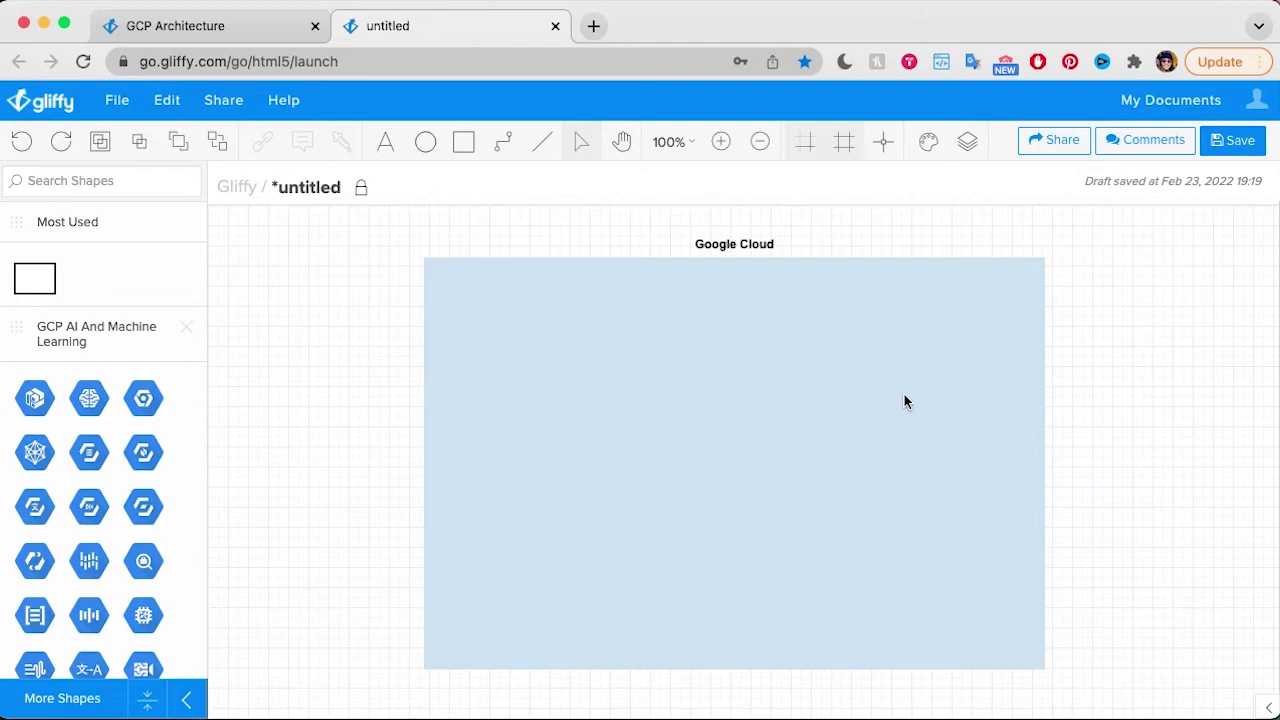
Add a layer named Services, rename Layer 0 to Base Layer, and make Services active.
click(969, 146)
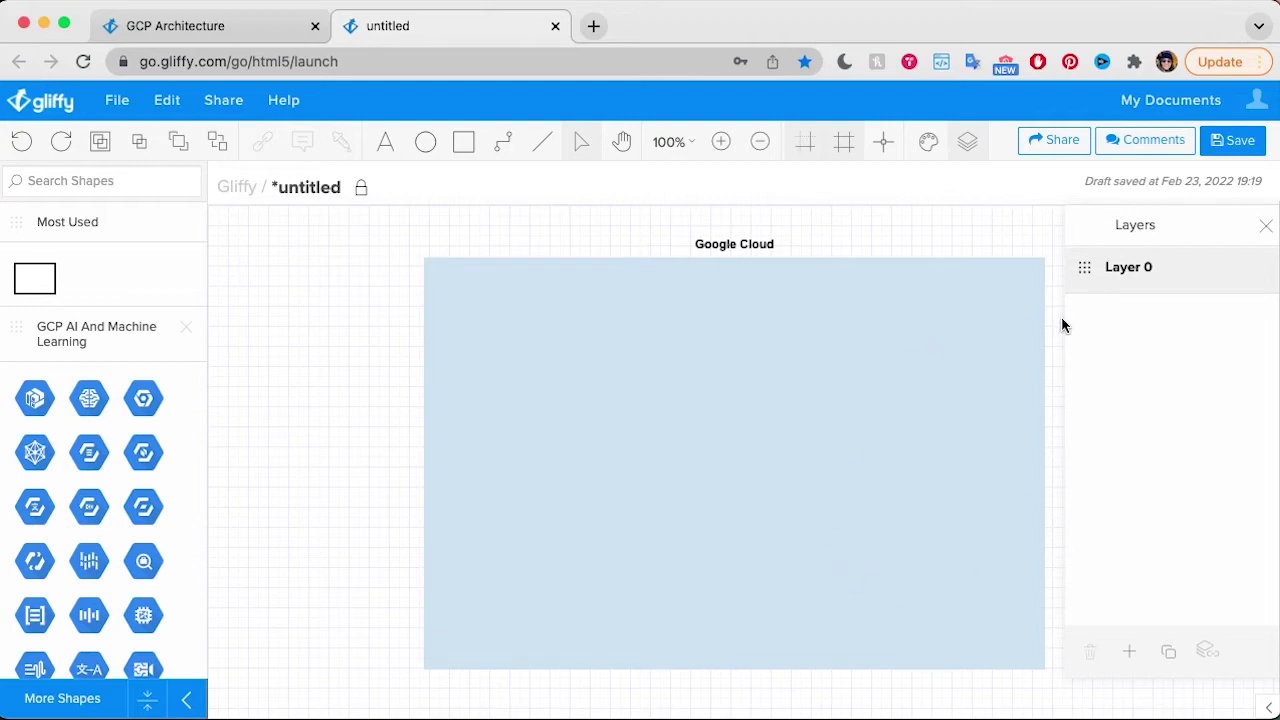
click(1129, 651)
double_click(1131, 267)
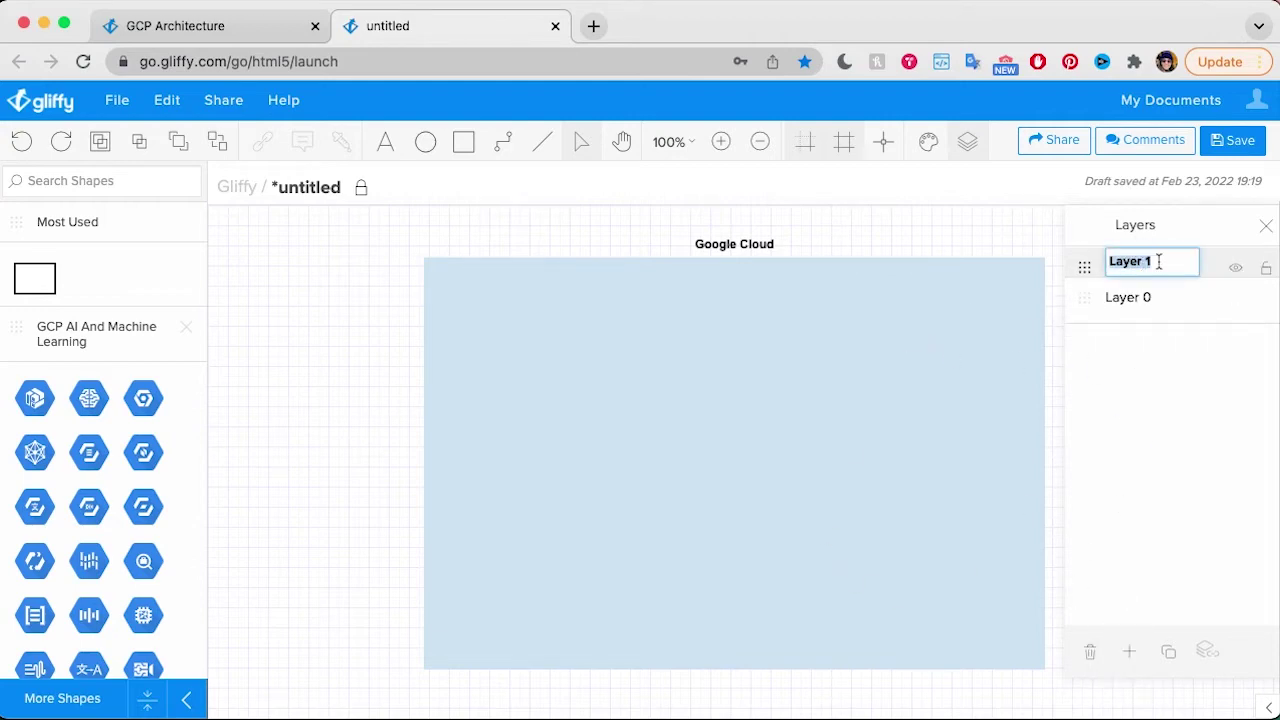
text(Services)
key(Return)
double_click(1150, 310)
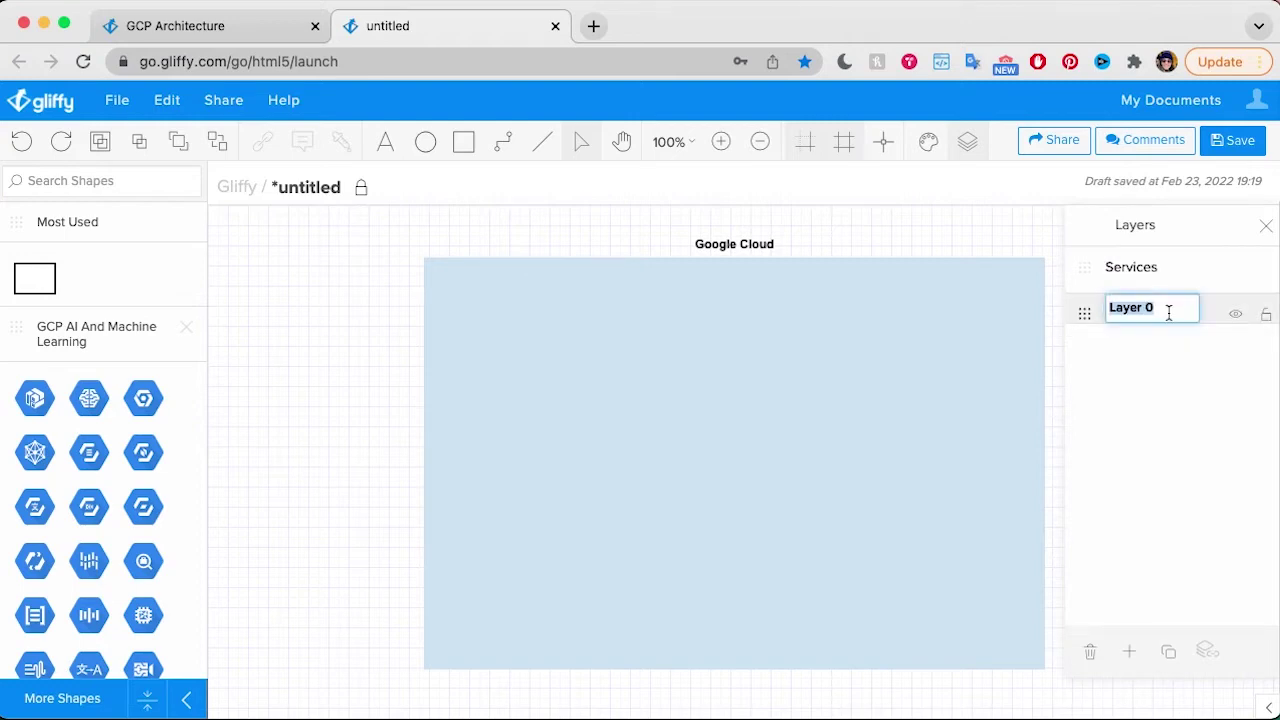
text(Base Layer)
key(Return)
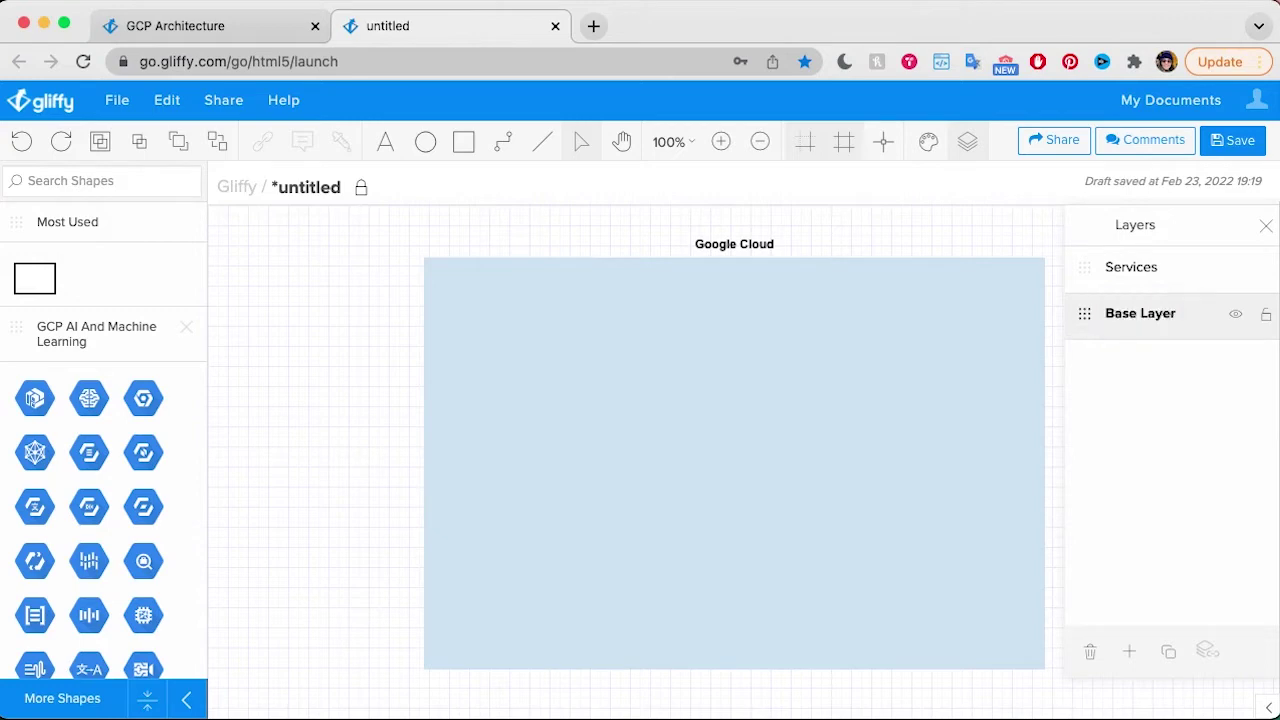
click(1175, 272)
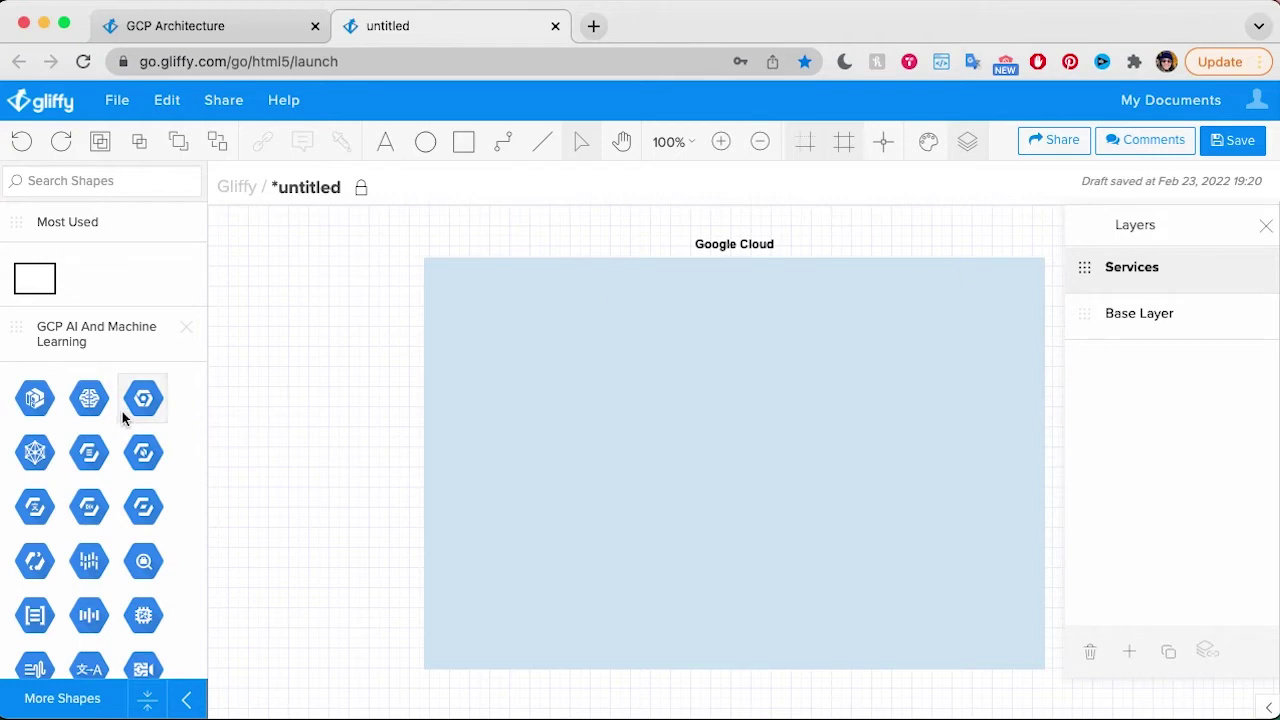
Collapse the GCP AI and Machine Learning, Networking, Security and API Management sidebar sections.
scroll(112, 408, down, 2)
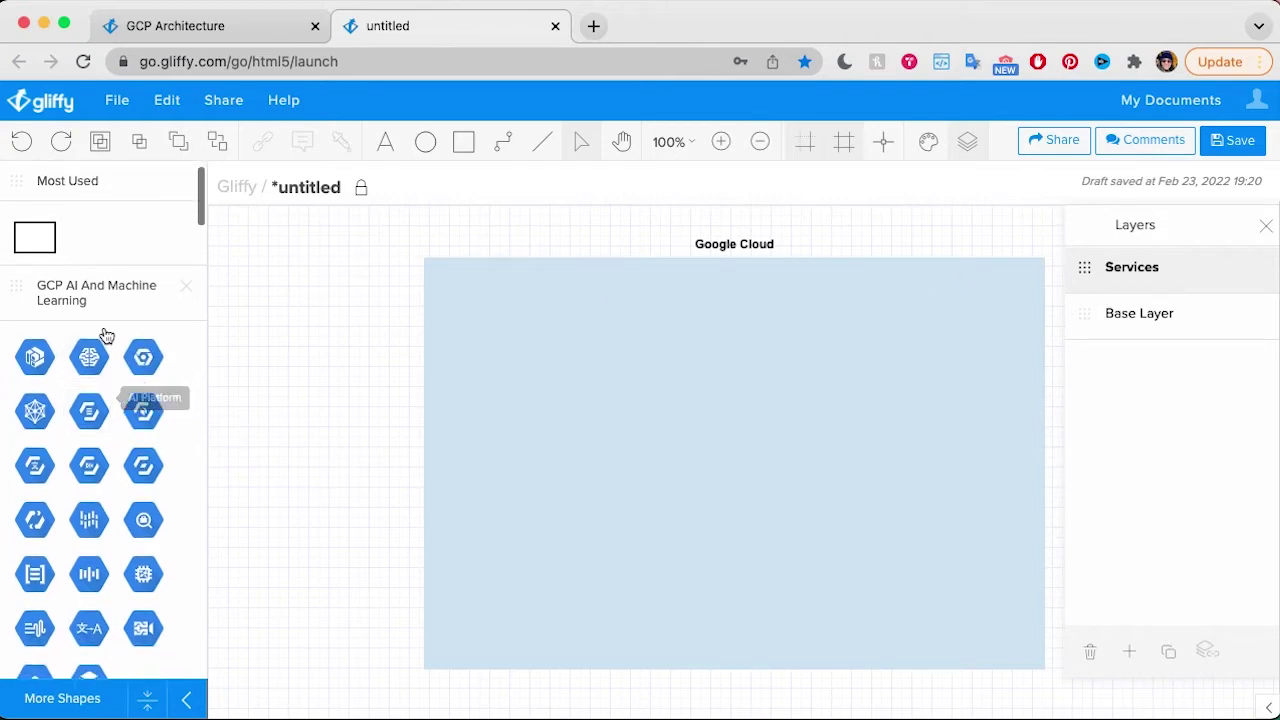
click(106, 305)
click(106, 343)
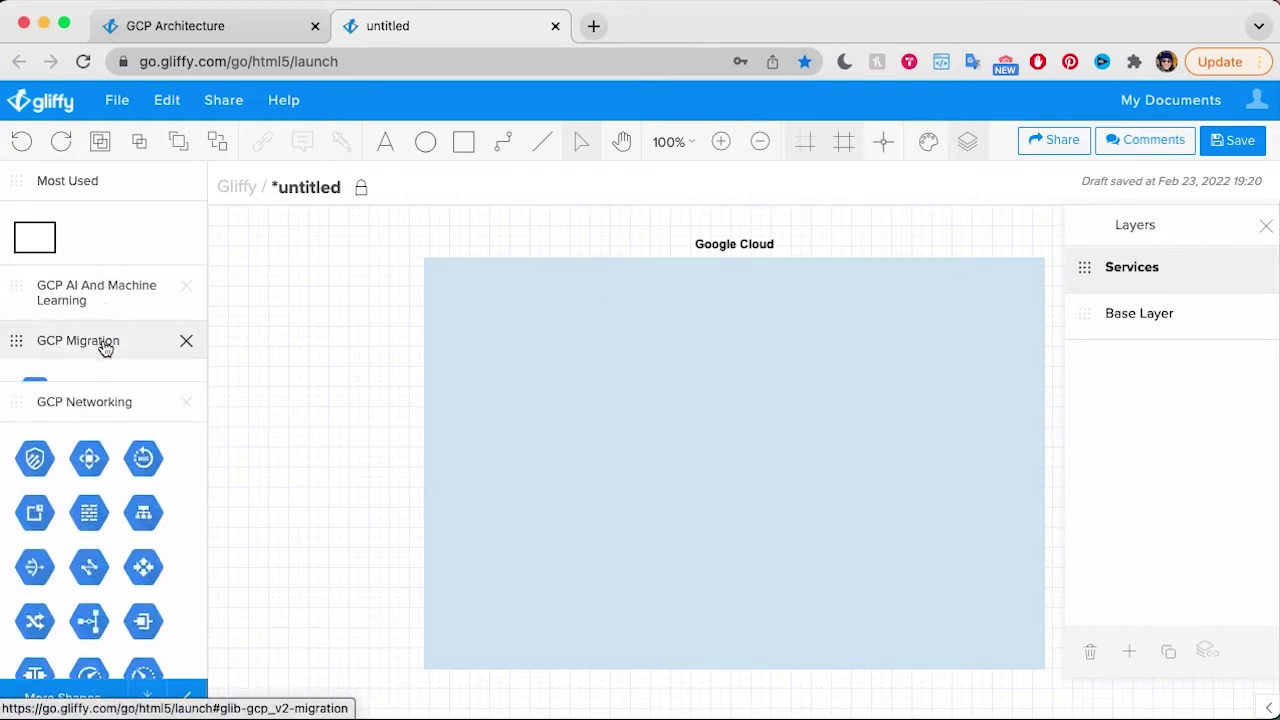
click(100, 380)
click(97, 430)
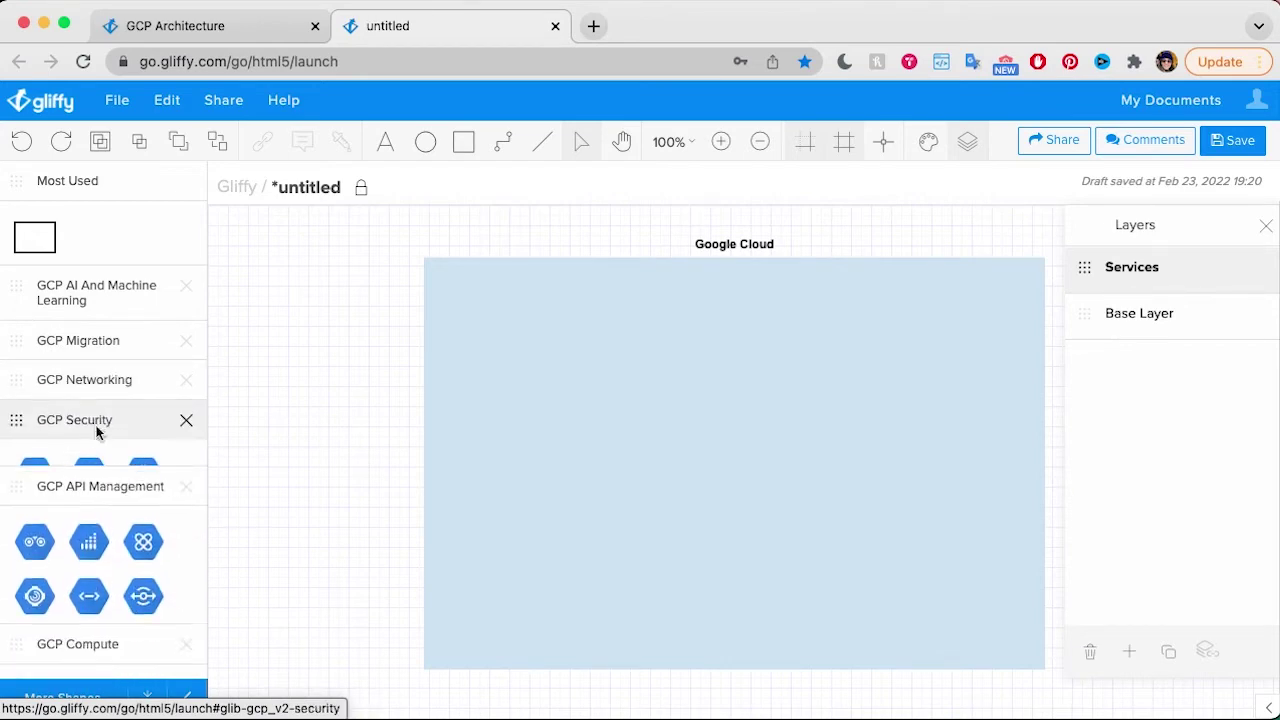
click(86, 480)
scroll(40, 480, down, 4)
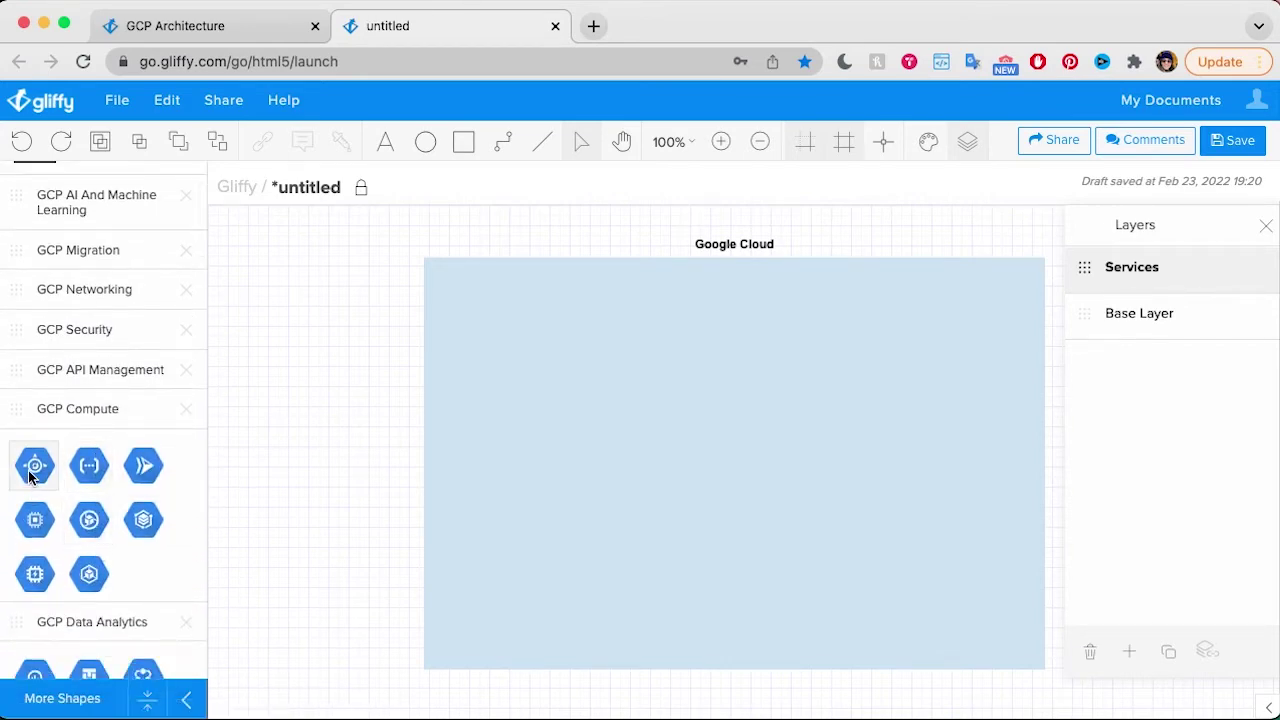
Place a GCP Compute hexagon icon inside the Google Cloud box and position it.
drag(30, 477, 697, 457)
click(387, 544)
scroll(730, 430, right, 3)
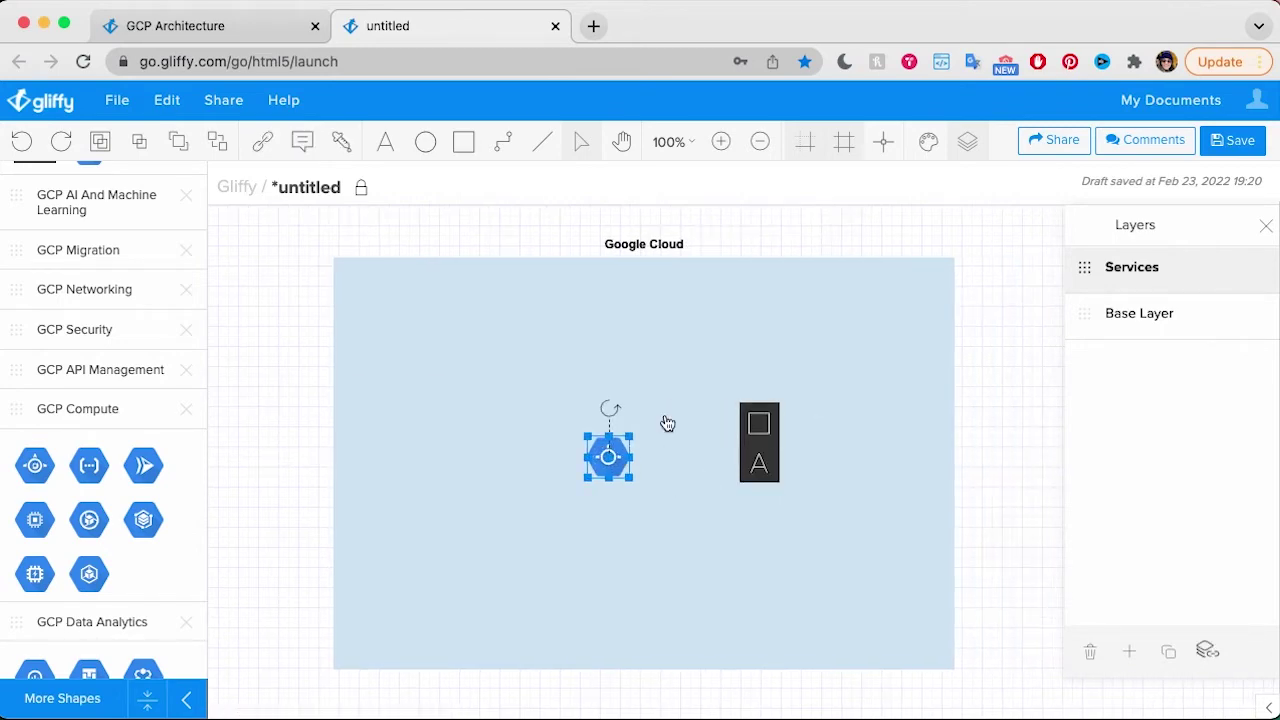
click(1001, 313)
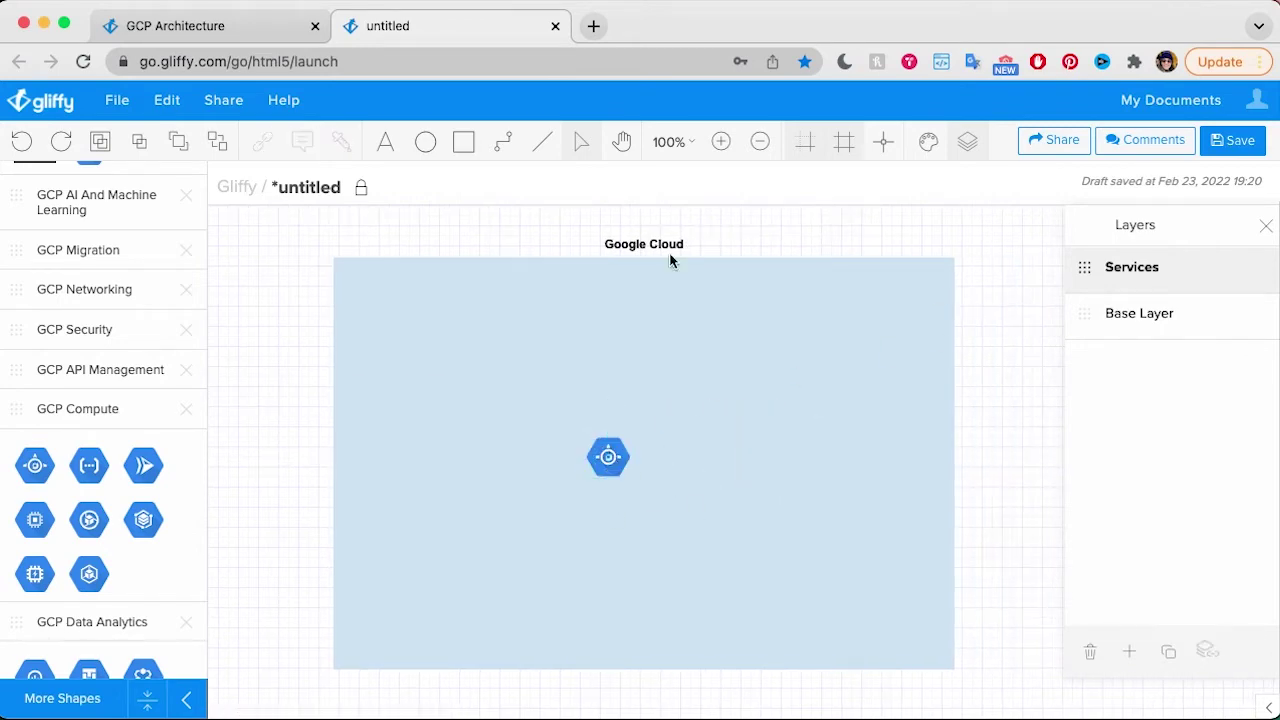
click(463, 141)
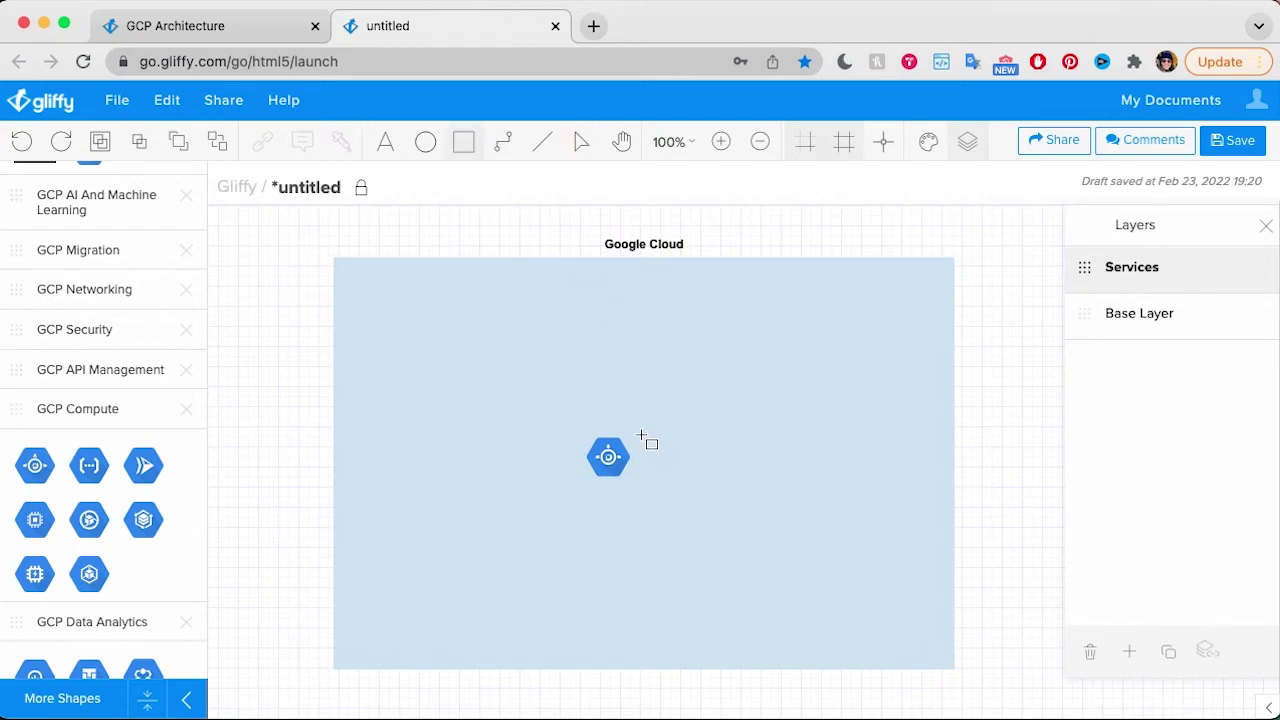
Draw a box labelled 'Mobile Game Backend App Engine' with App Engine in bold.
mouse_move(641, 434)
mouse_down()
mouse_move(738, 493)
mouse_move(770, 487)
mouse_up()
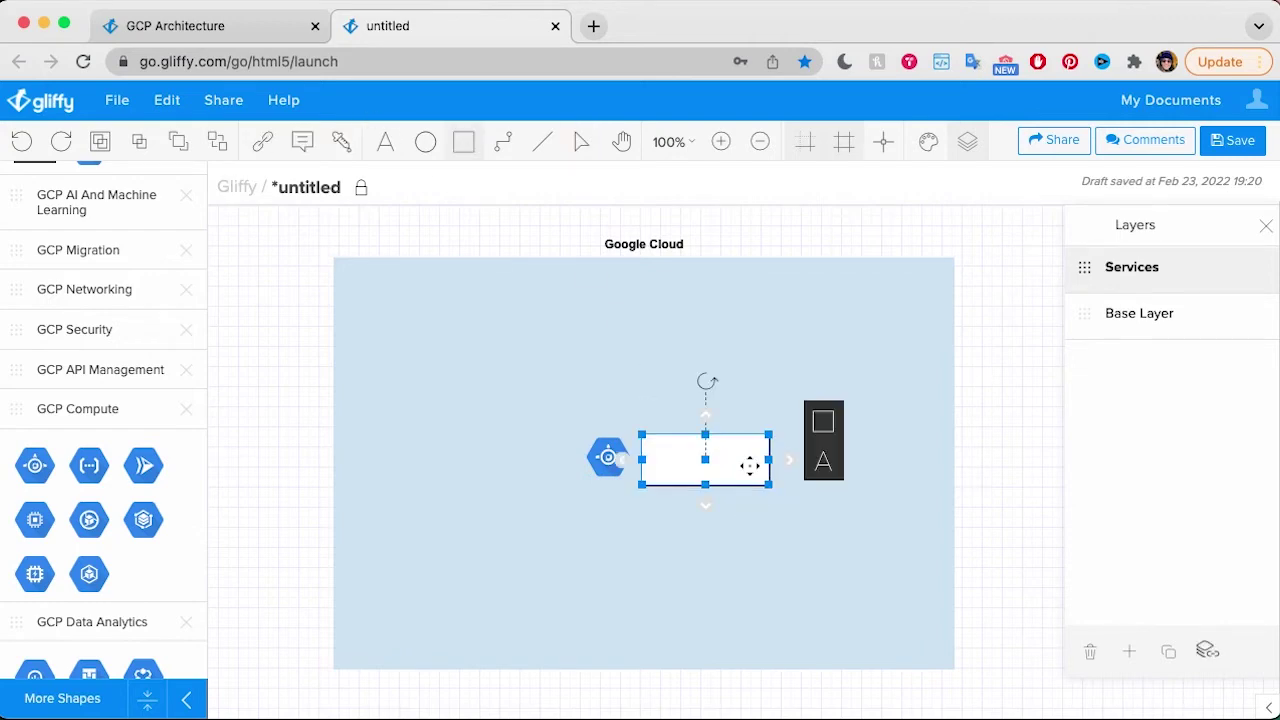
double_click(757, 467)
text(Mobile)
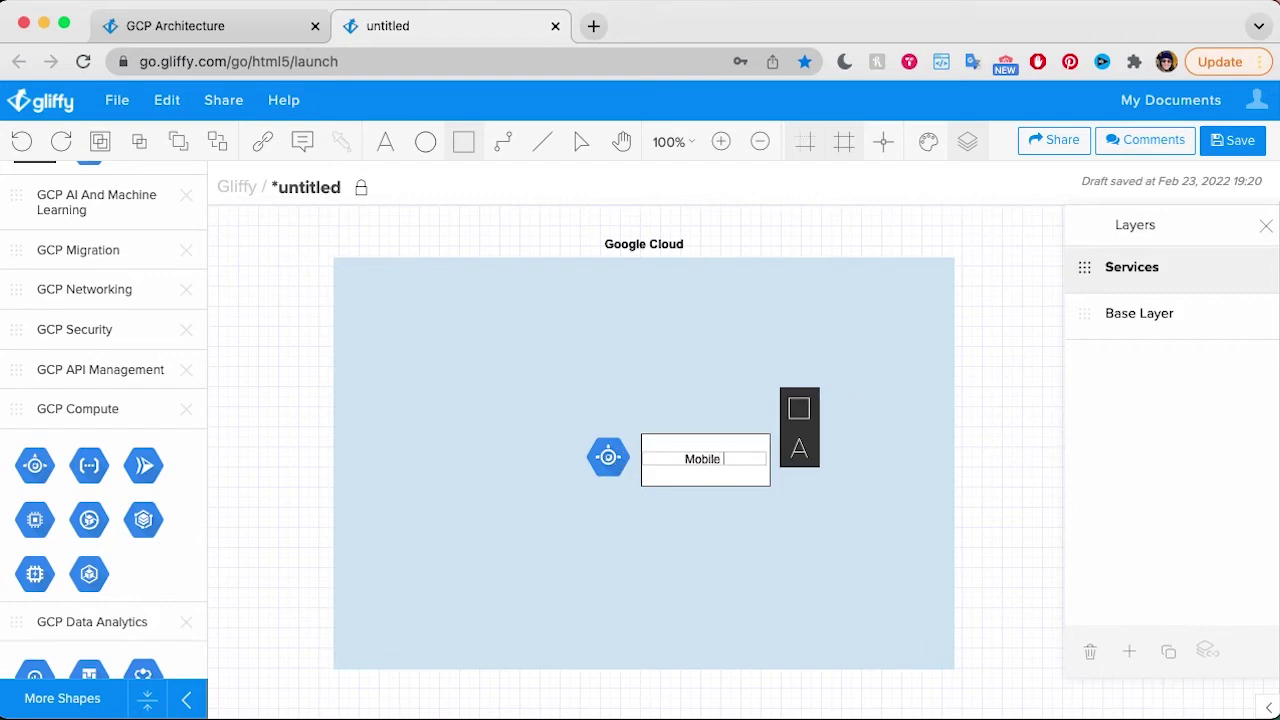
text( Game Backend App)
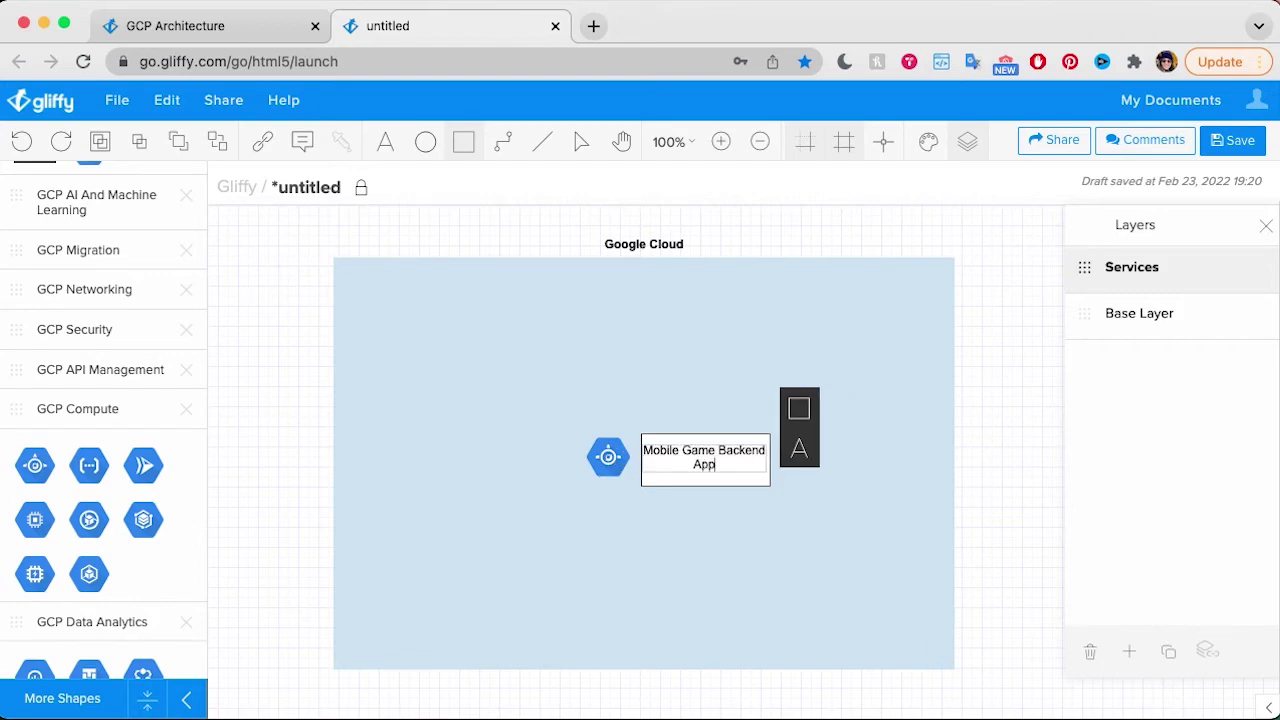
text( Engine)
key(shift+Home)
click(797, 449)
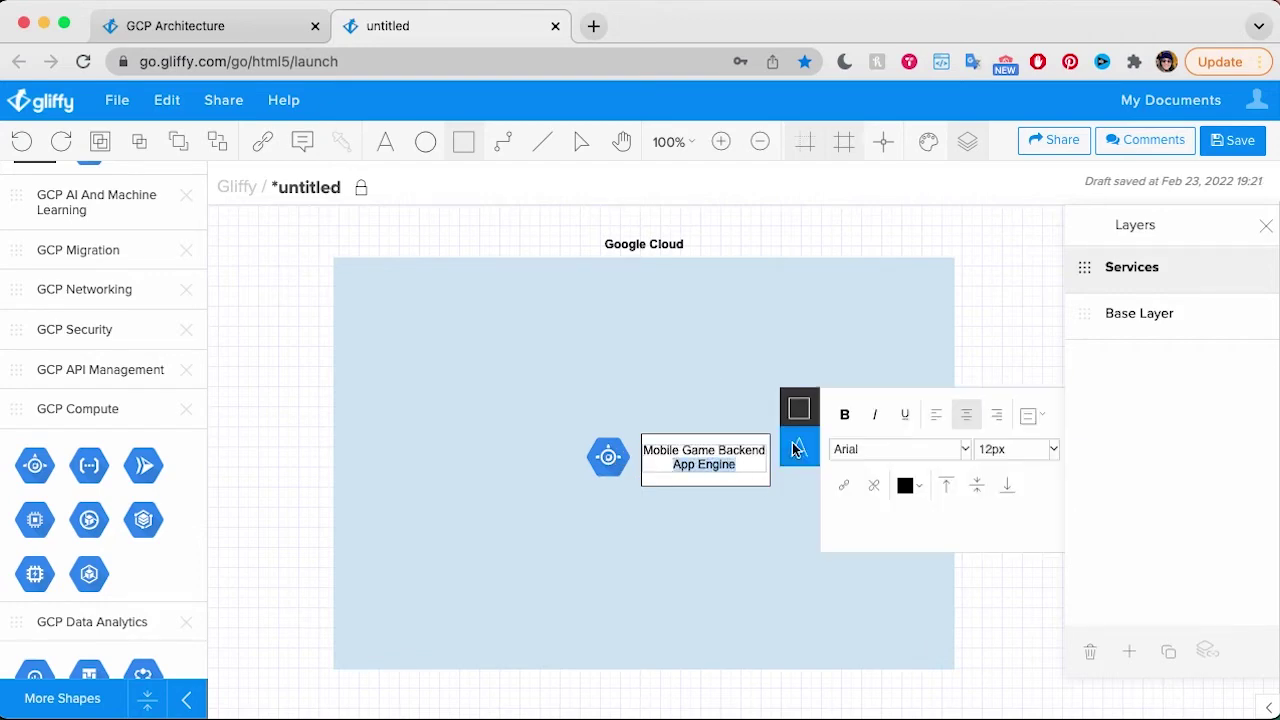
click(845, 414)
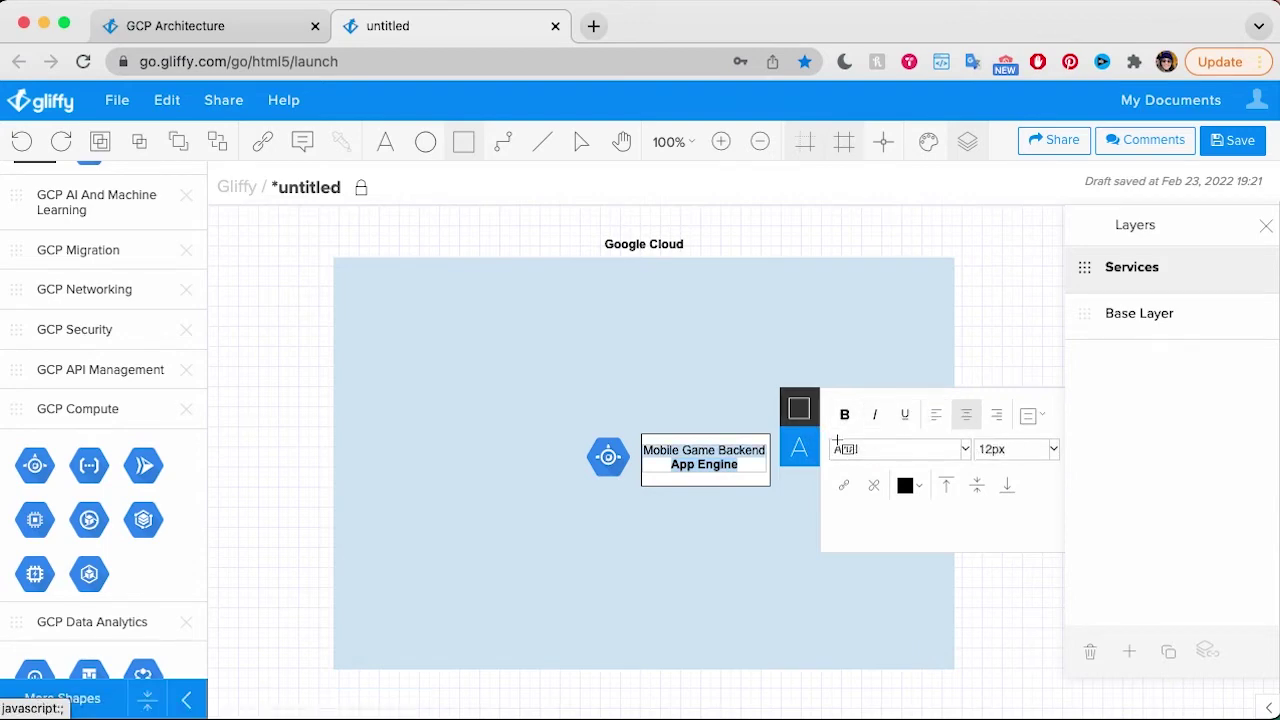
click(577, 143)
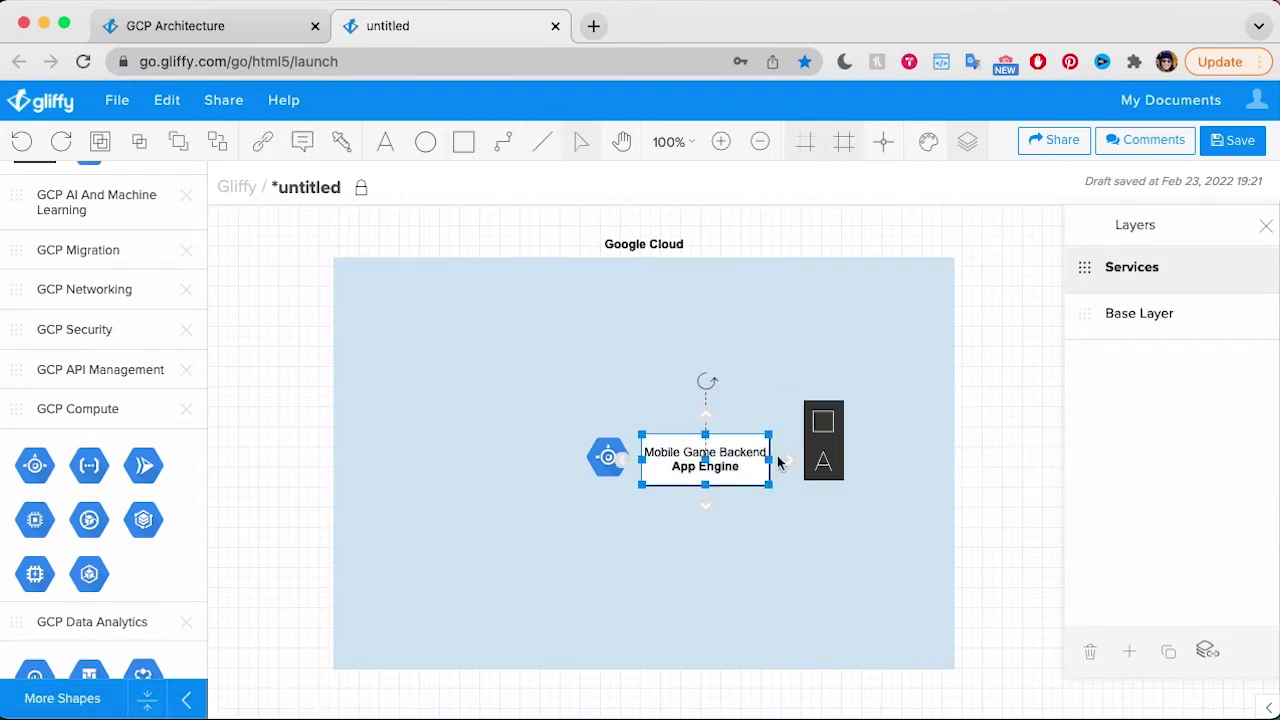
Widen the label box, remove its border, send it behind the icon and place it beside it.
drag(770, 460, 790, 463)
click(958, 316)
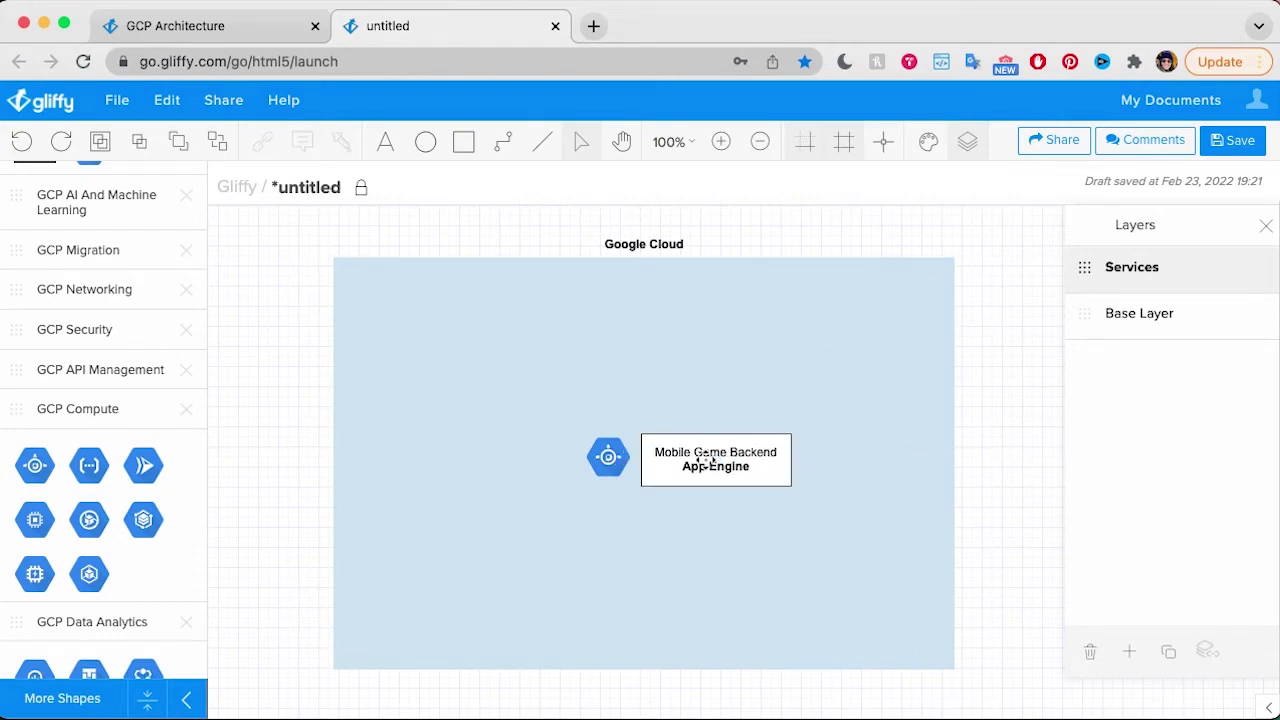
click(710, 462)
click(844, 422)
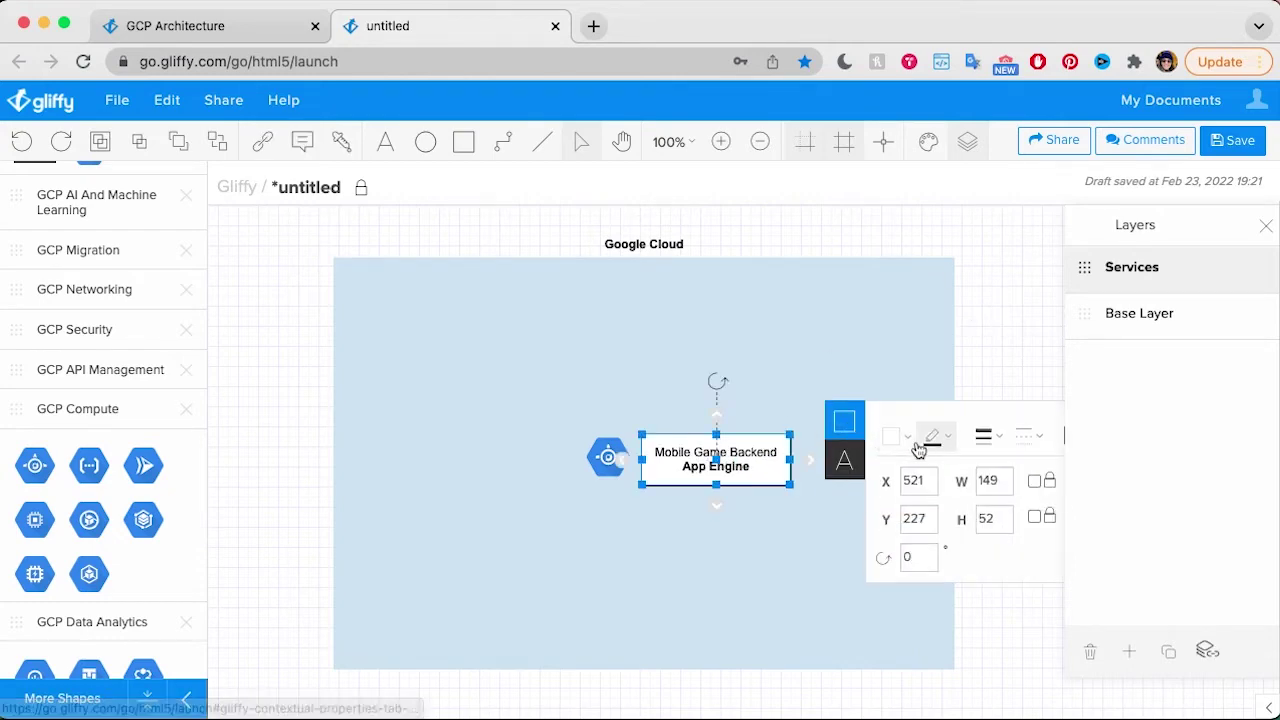
click(994, 446)
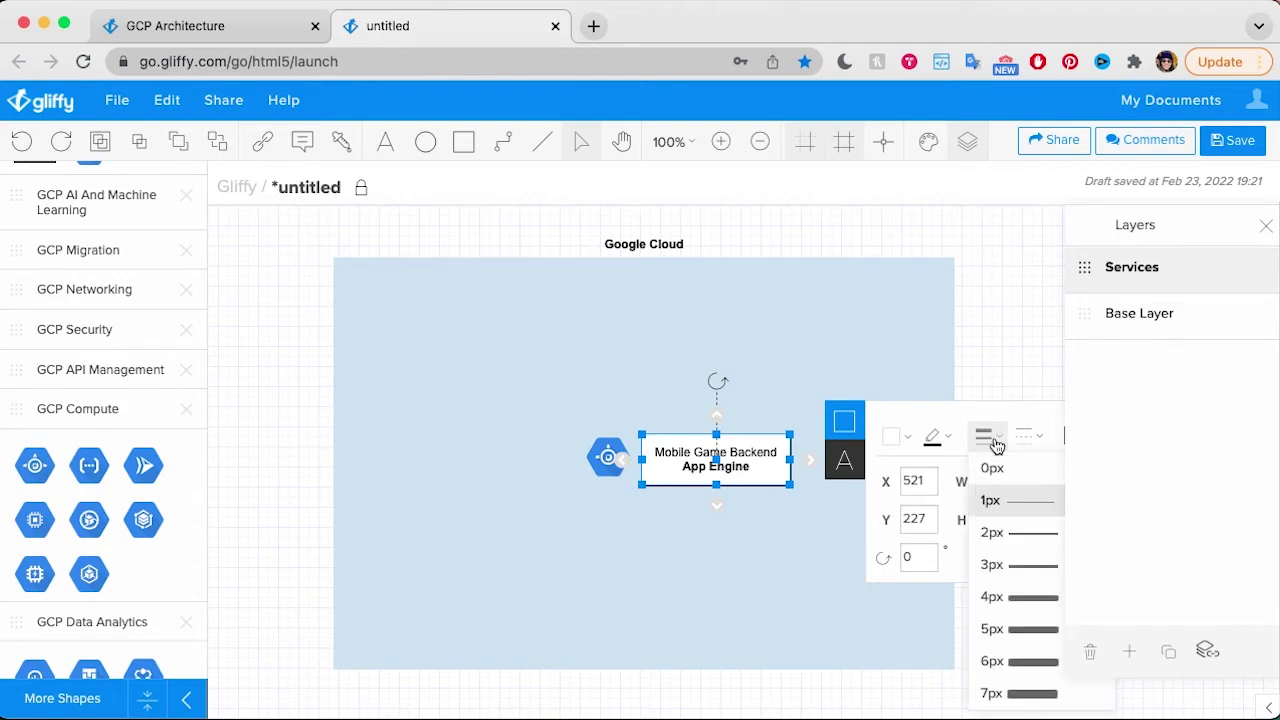
click(1005, 468)
click(1016, 351)
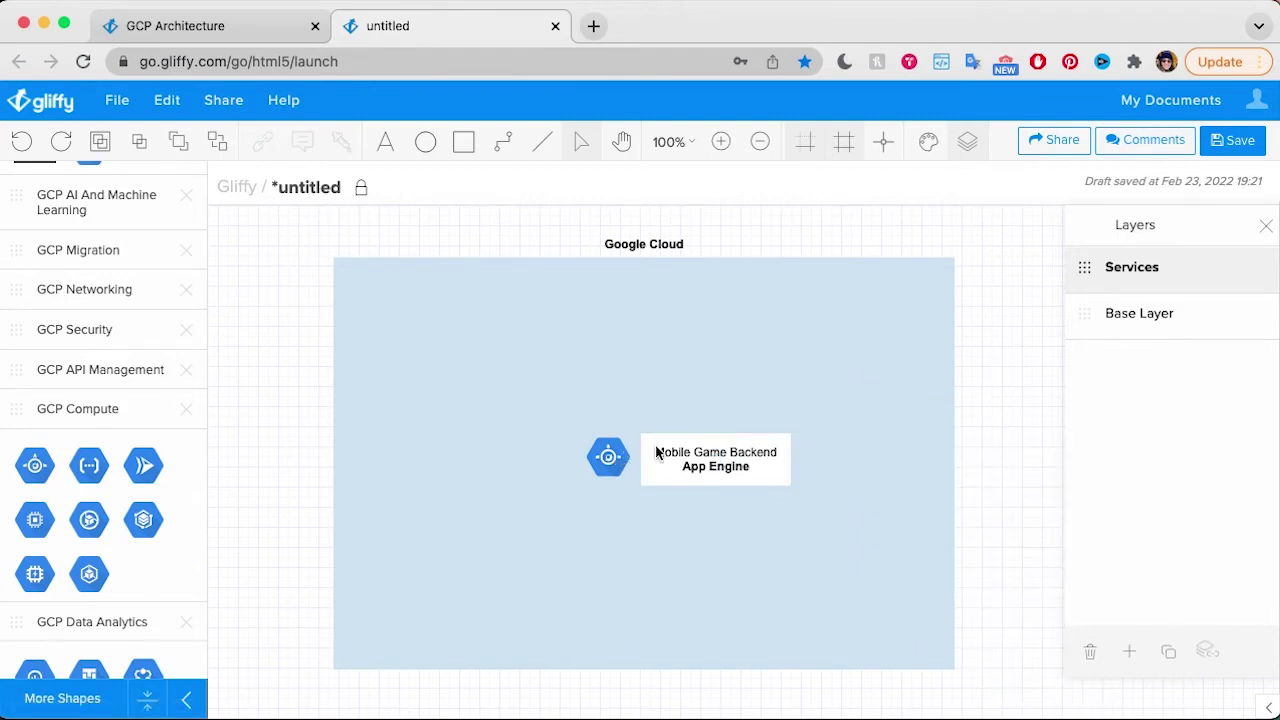
drag(669, 468, 680, 456)
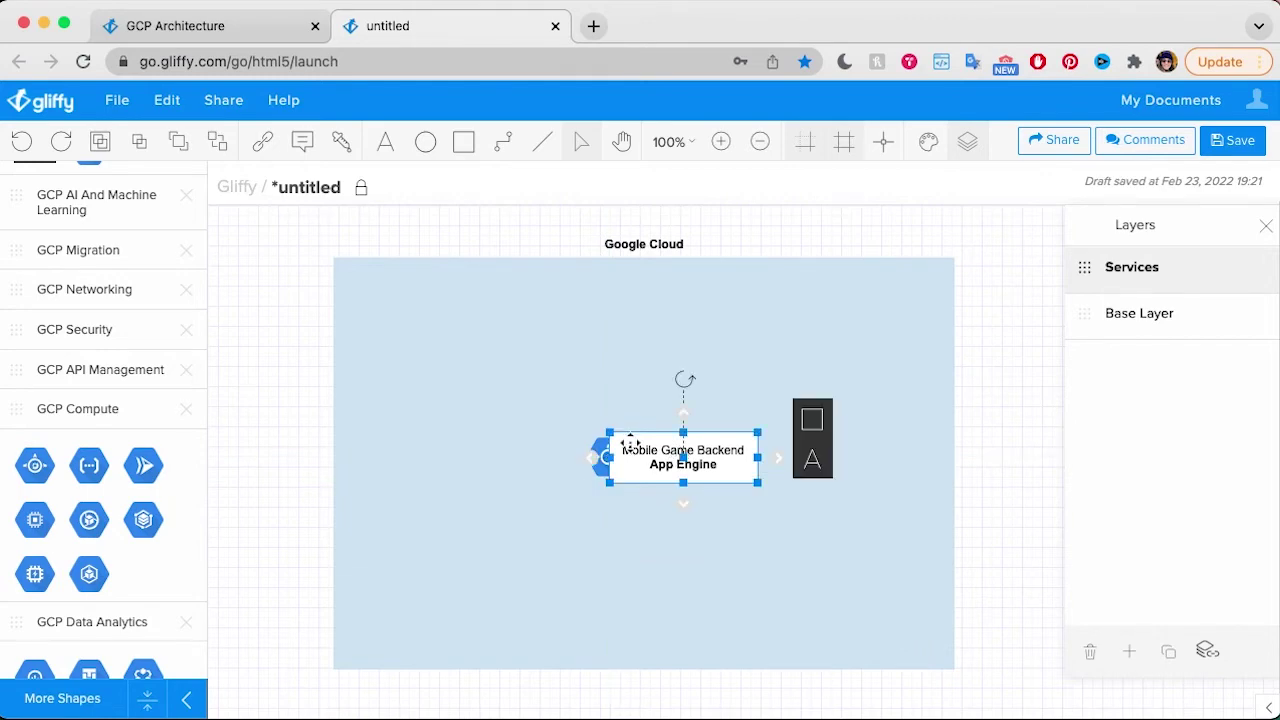
click(220, 152)
drag(678, 452, 690, 456)
Shrink the Mobile Game Backend label box's height and reposition it.
click(988, 360)
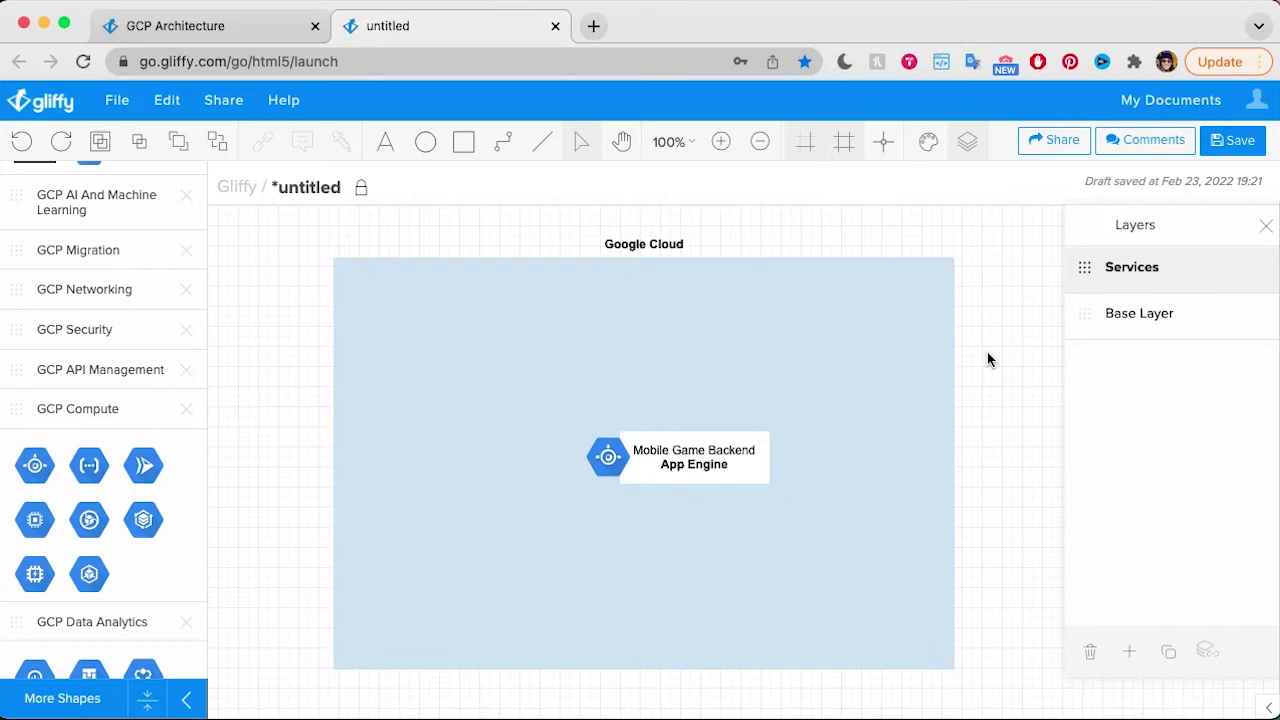
click(706, 454)
drag(696, 432, 735, 461)
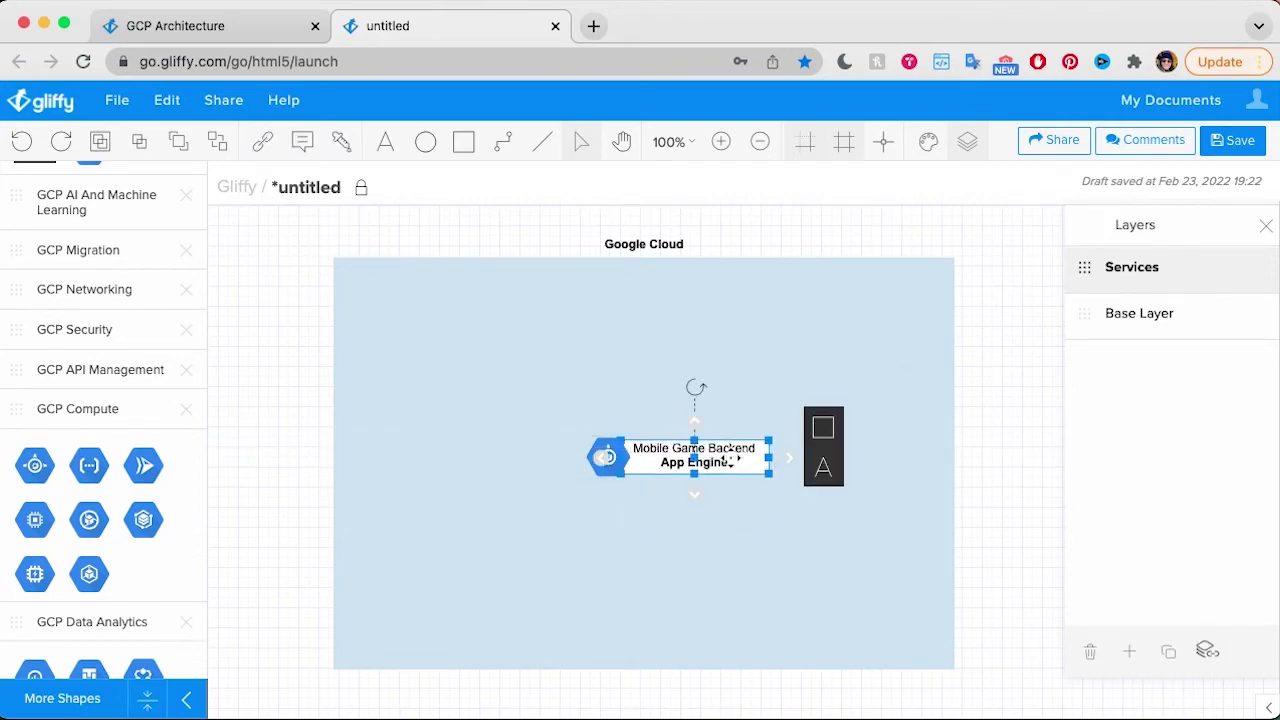
click(1000, 452)
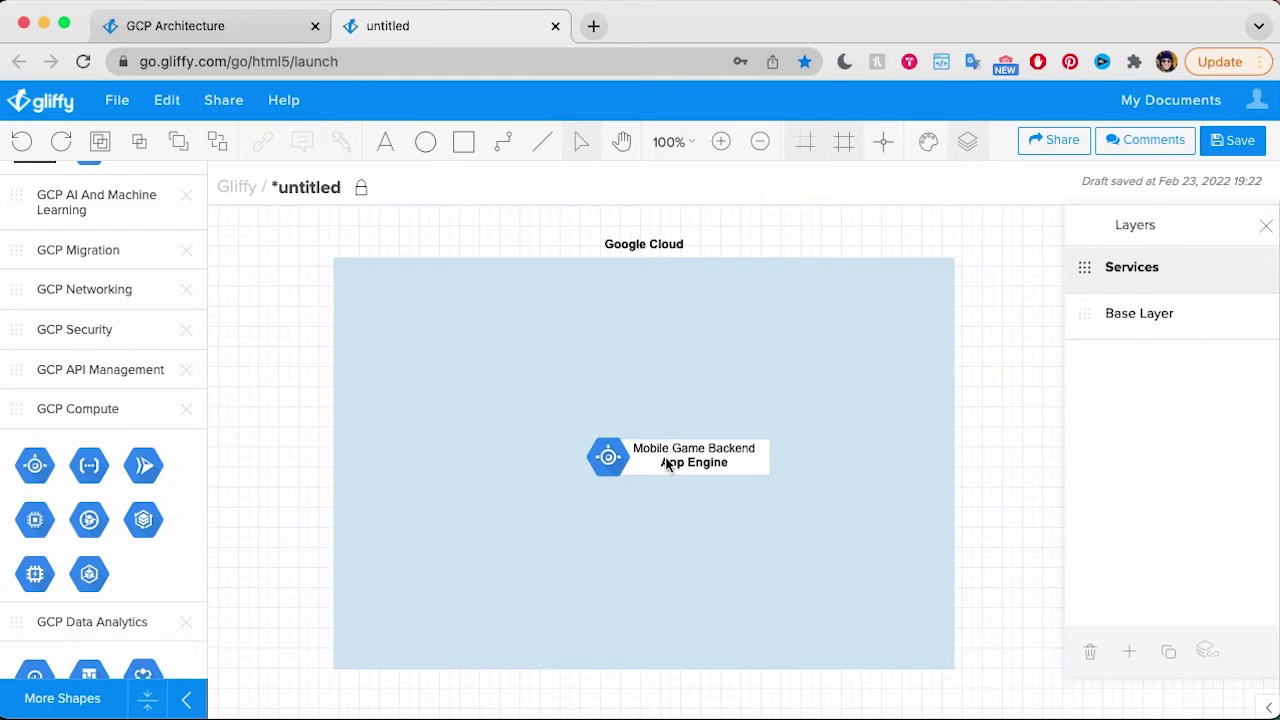
Group the hexagon icon with its label and shift the group slightly left.
click(700, 470)
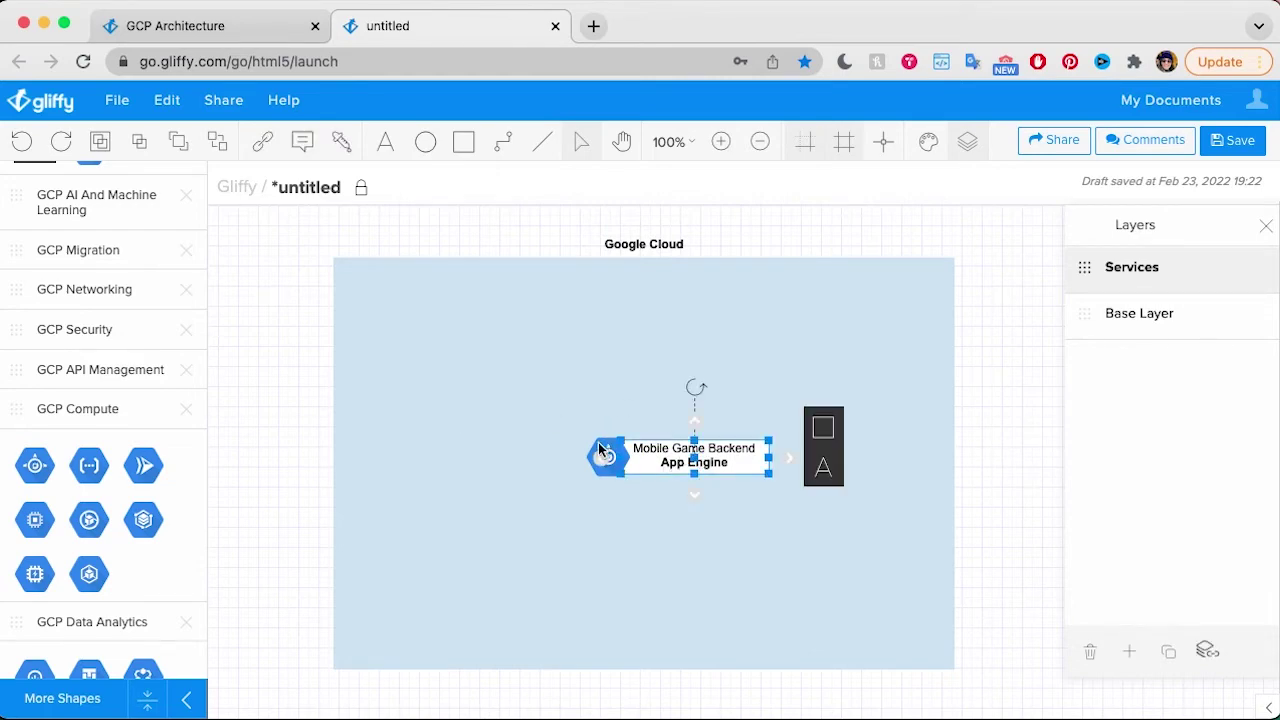
shift+click(601, 446)
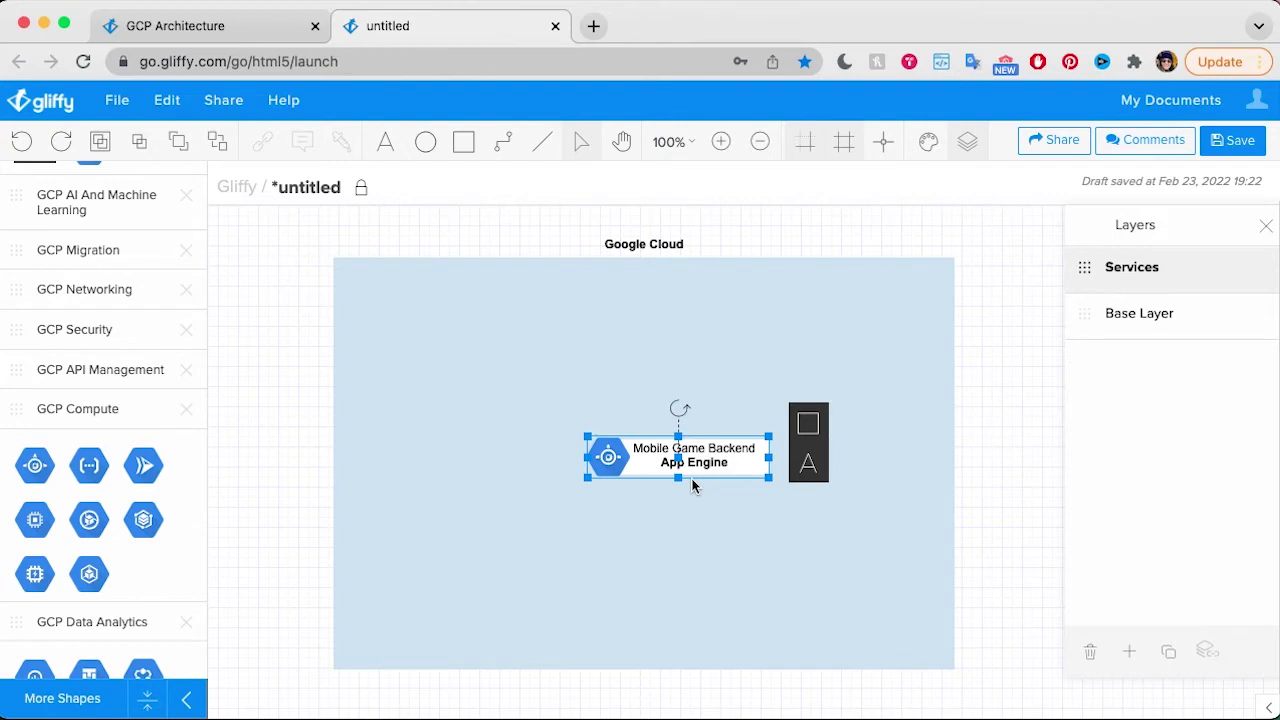
click(99, 145)
click(818, 401)
drag(698, 456, 659, 459)
click(998, 341)
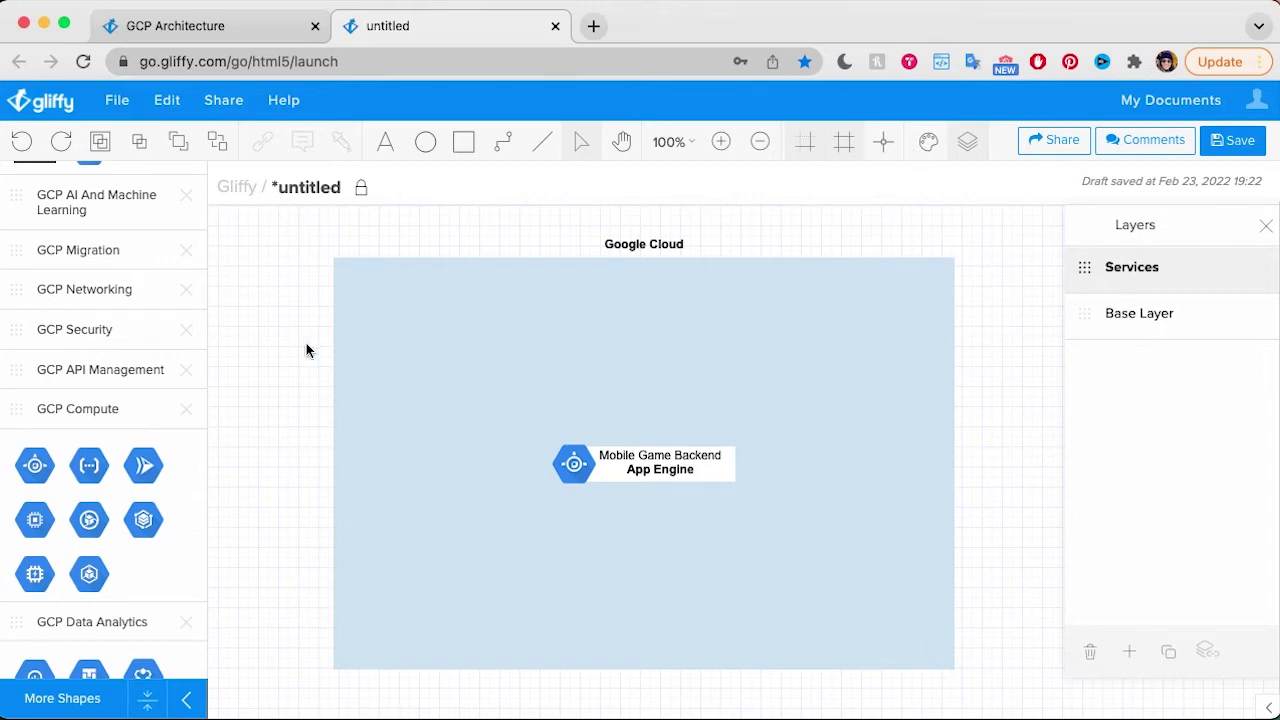
On Base Layer, draw a rectangle above App Engine labelled 'Database' with top-aligned text.
click(1170, 325)
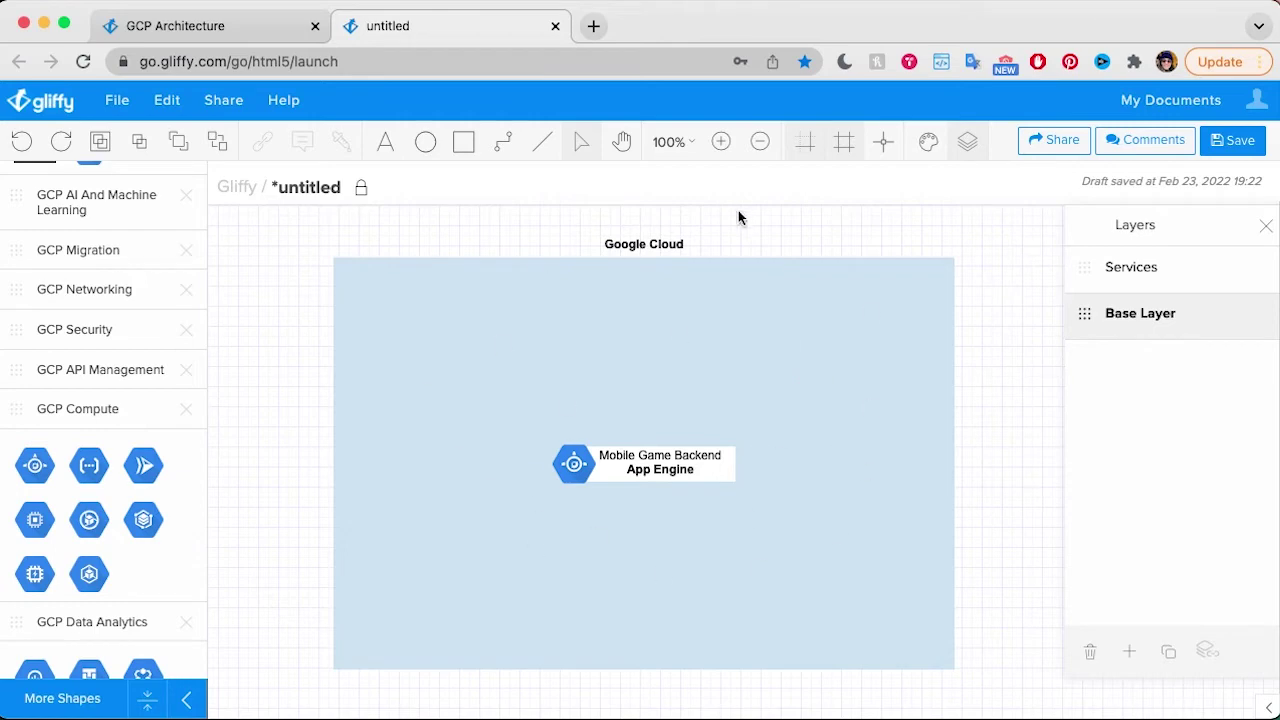
click(465, 145)
mouse_move(365, 282)
mouse_down()
mouse_move(583, 416)
mouse_move(659, 427)
mouse_up()
text(Database)
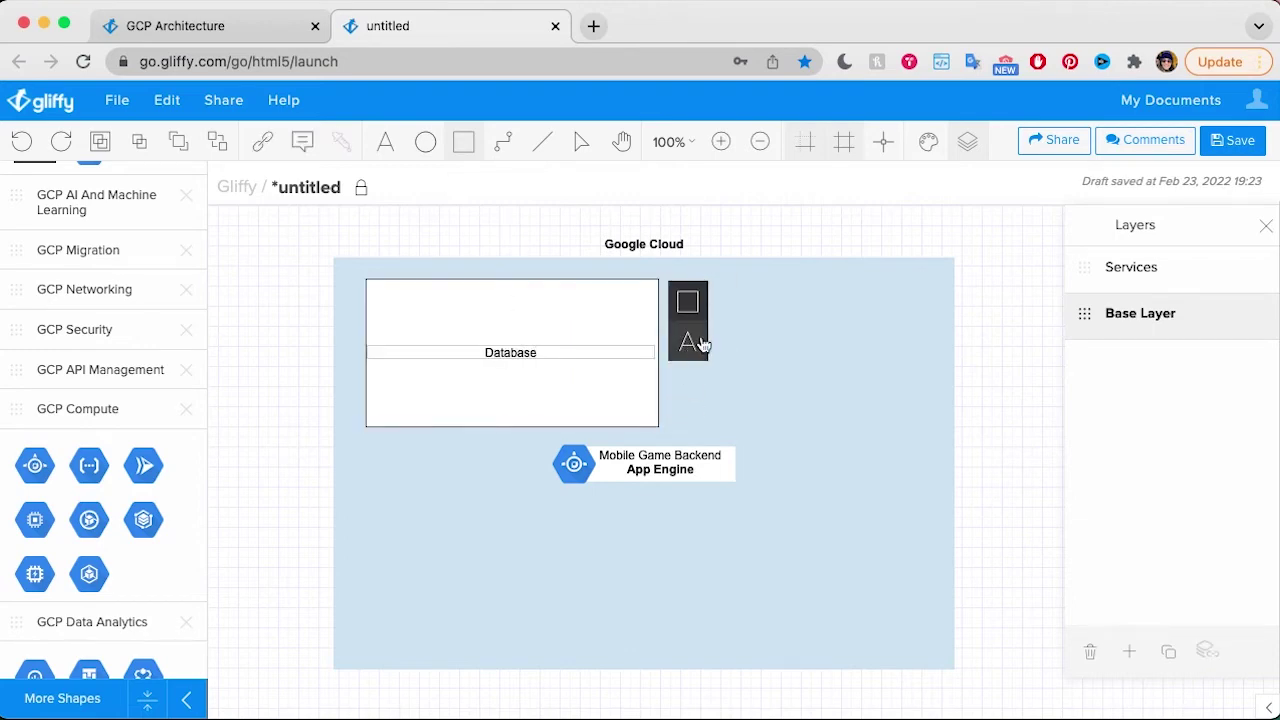
click(687, 342)
click(831, 374)
click(612, 336)
Fill the Database rectangle light blue.
click(578, 144)
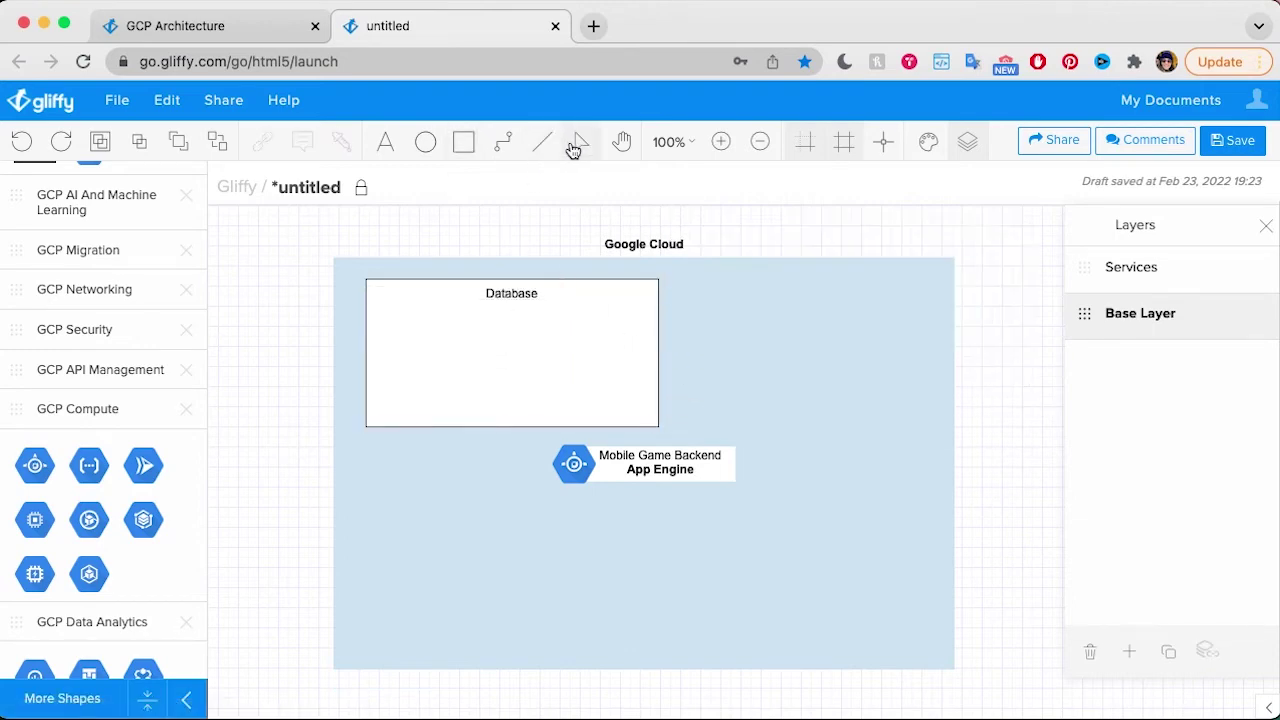
click(645, 330)
click(711, 287)
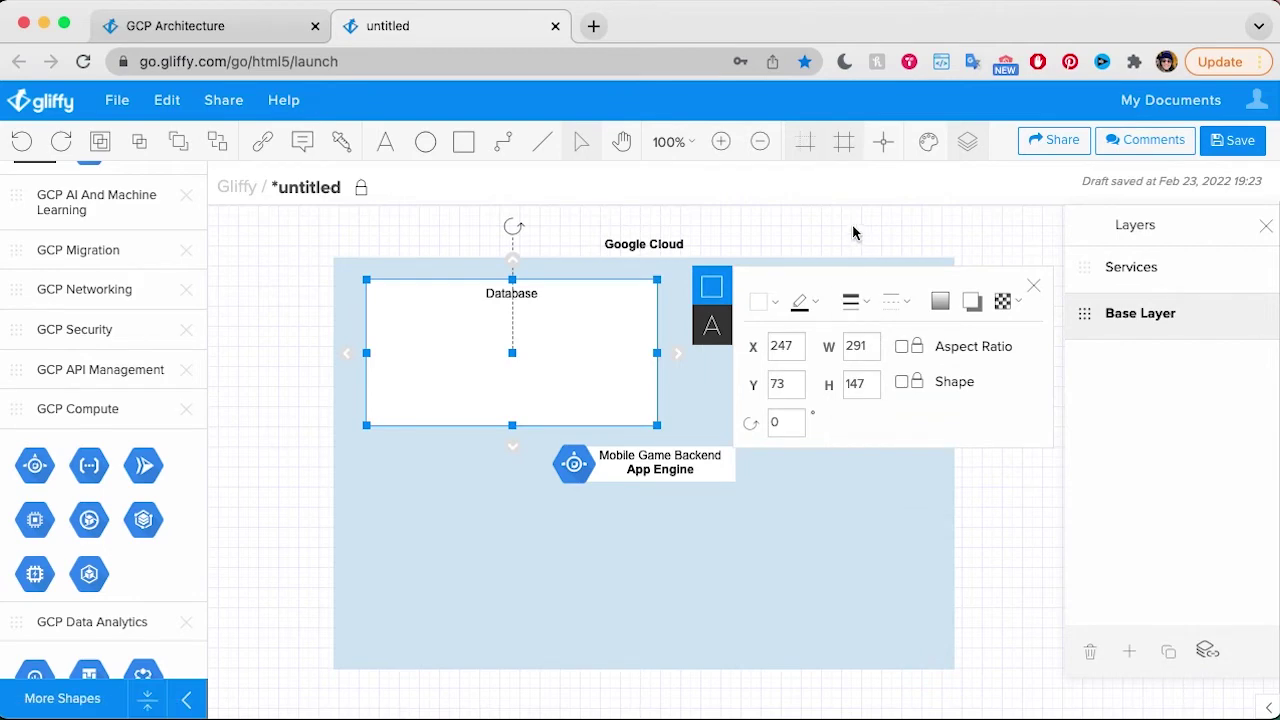
click(770, 302)
click(1069, 526)
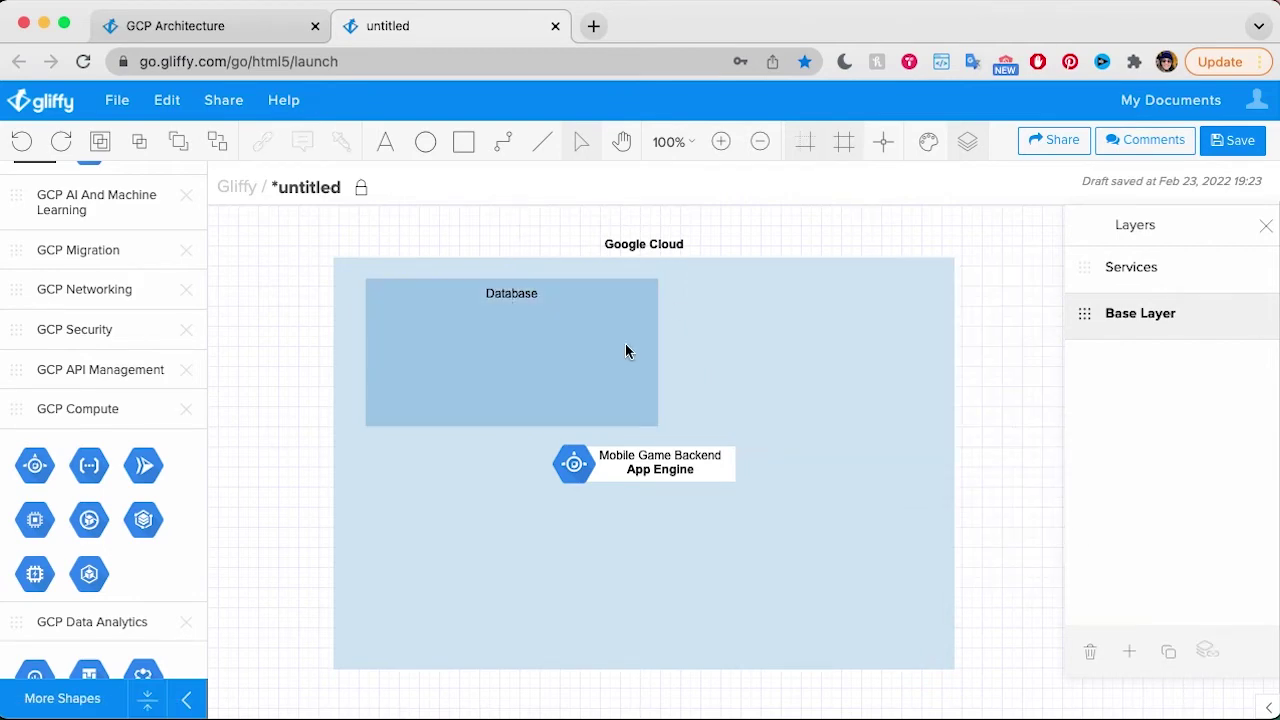
Copy the Database box below App Engine twice, relabelling the copies Operations and Analytics.
click(577, 366)
drag(577, 366, 589, 577)
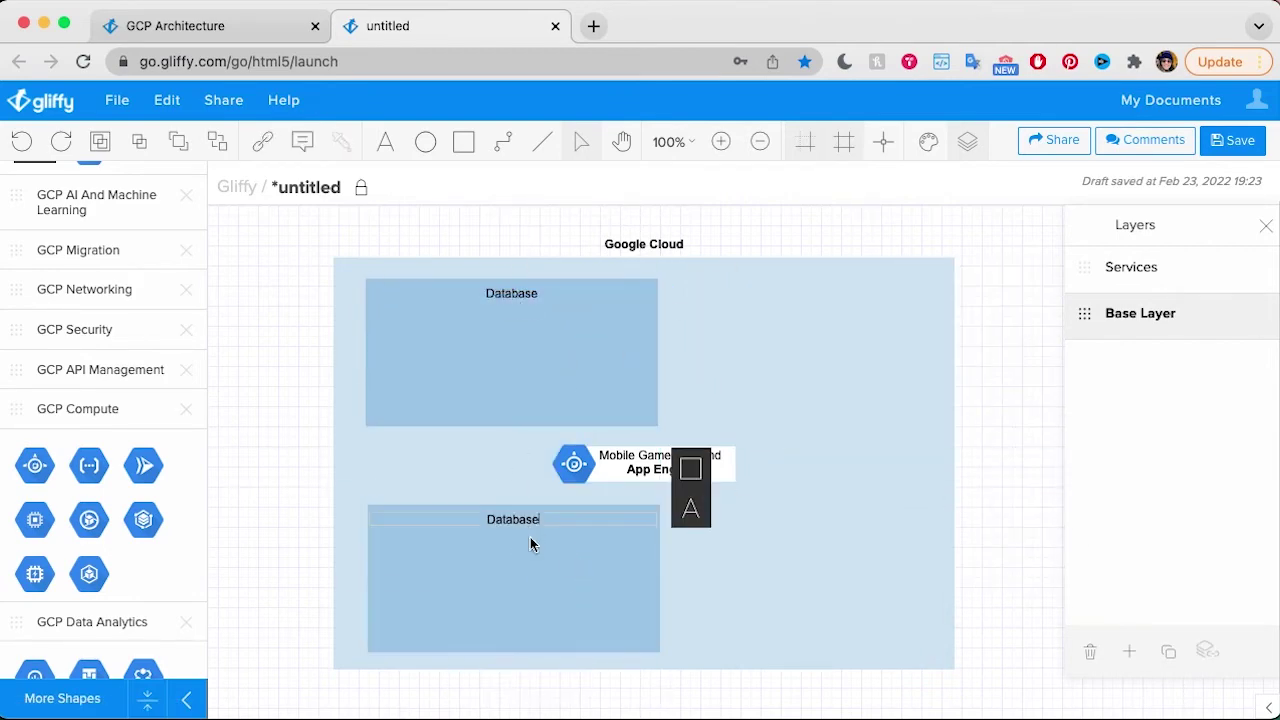
double_click(540, 520)
text(Operations)
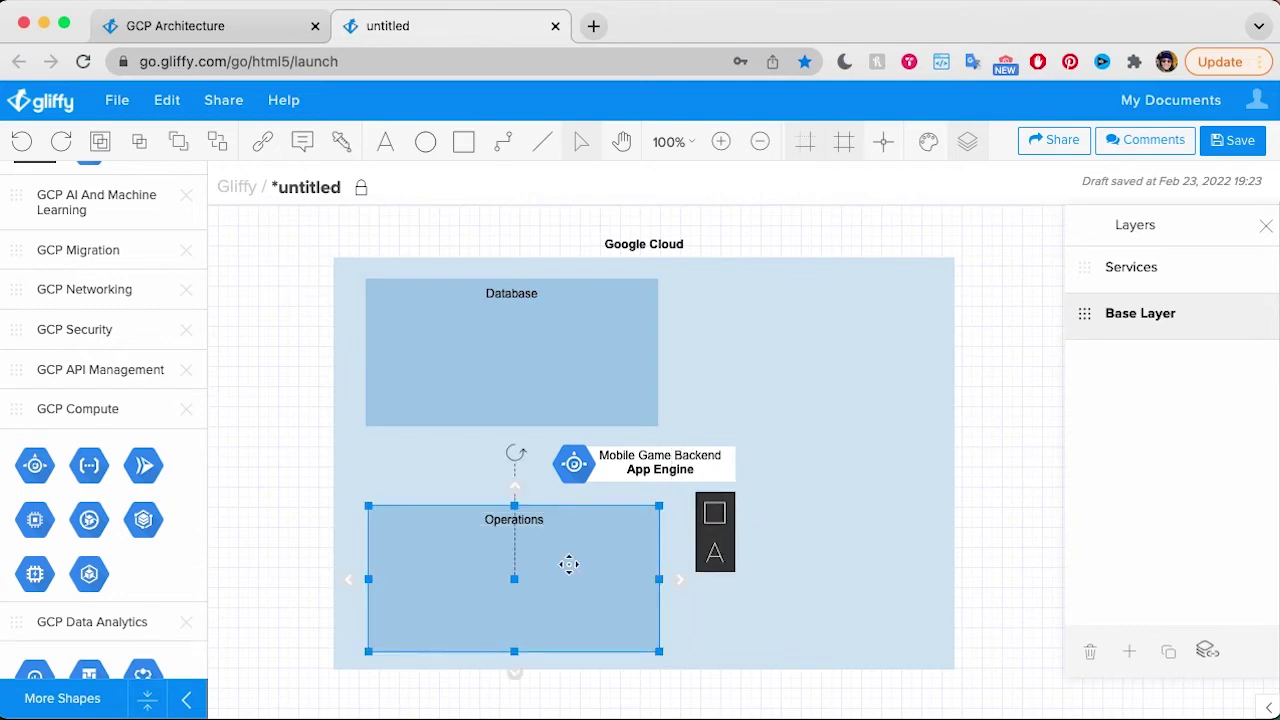
drag(514, 577, 858, 576)
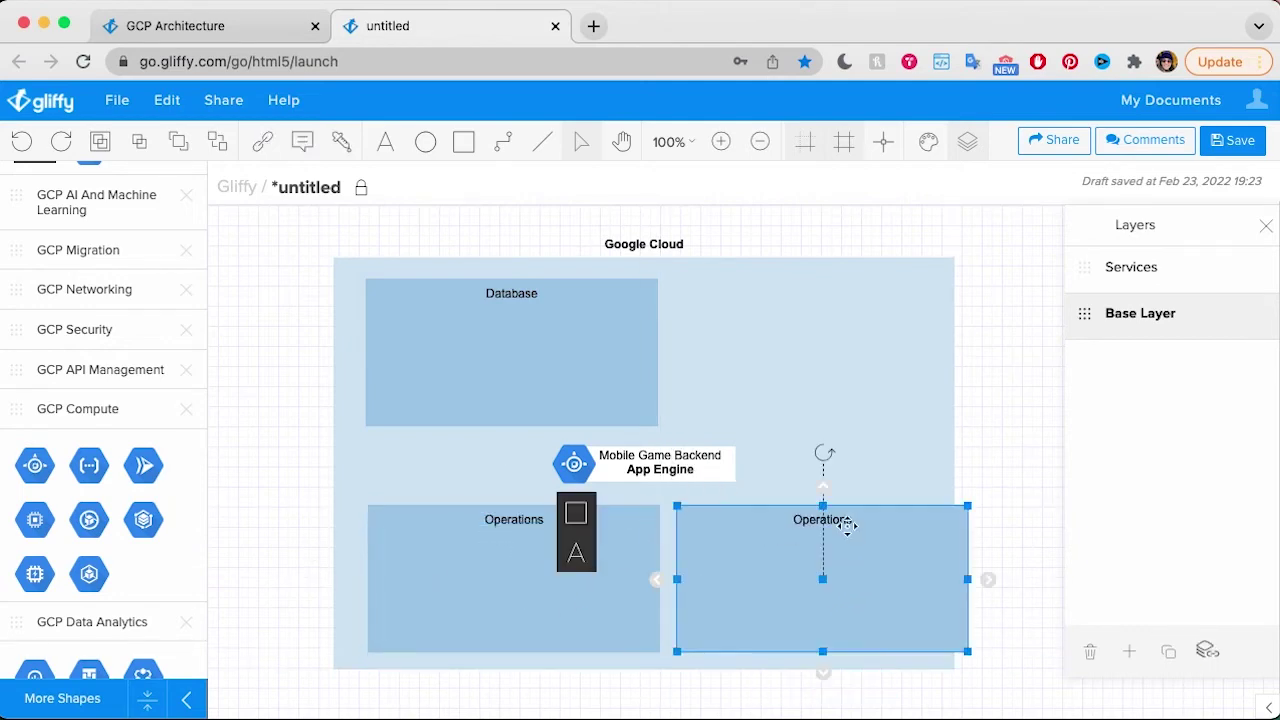
double_click(846, 522)
text(Analytics)
Widen the Google Cloud container to the right and nudge the App Engine node right.
click(894, 377)
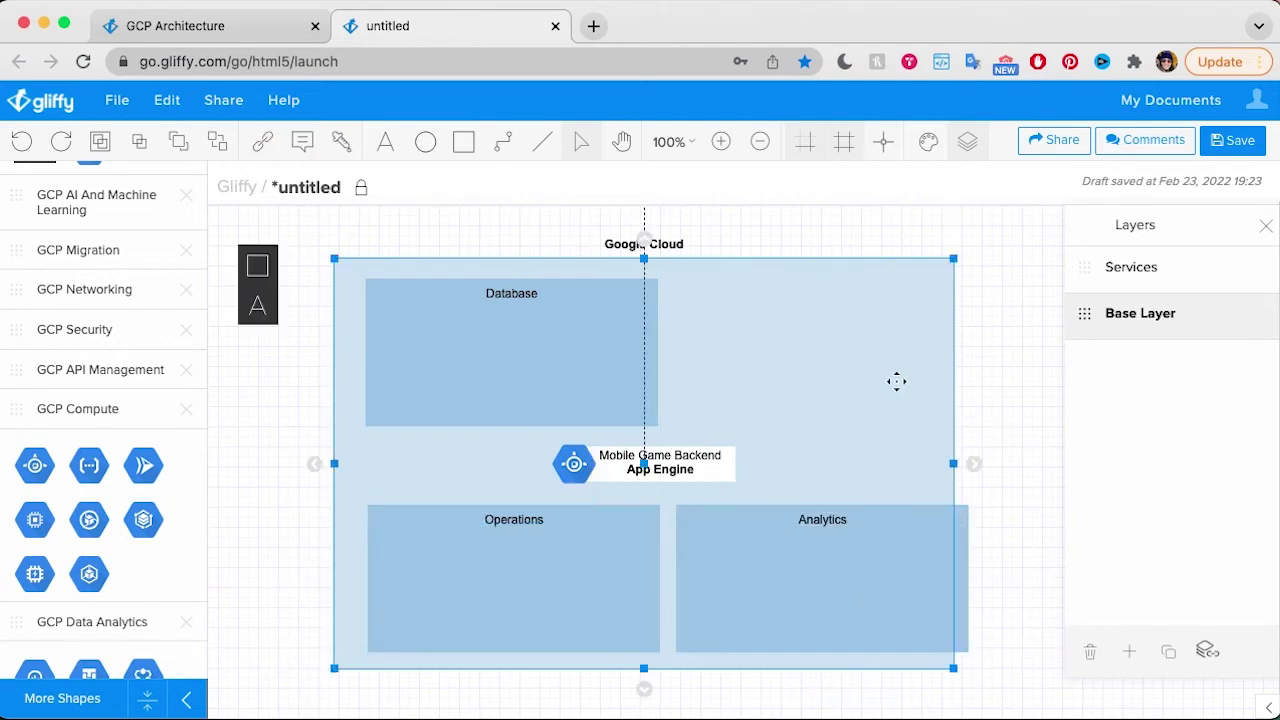
drag(954, 463, 981, 463)
key(Right)
key(Right)
key(Right)
key(Right)
key(Right)
key(Right)
key(Right)
key(Right)
key(Right)
key(Right)
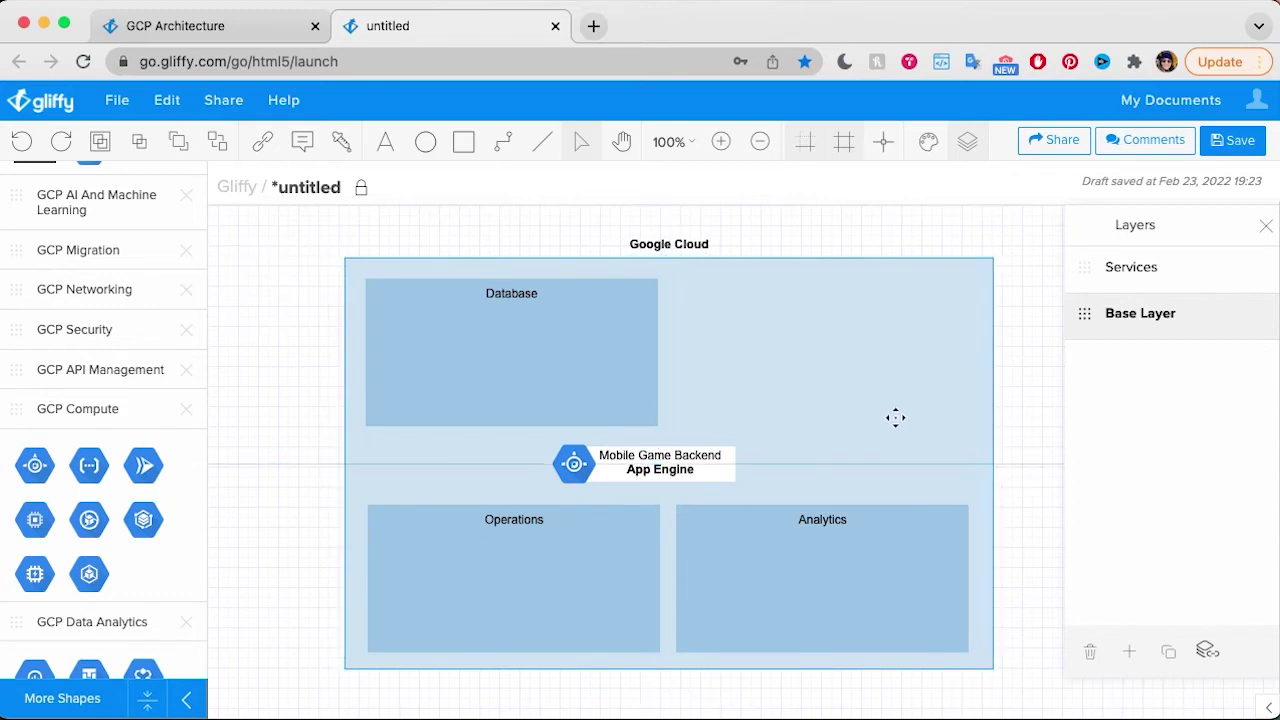
click(708, 458)
drag(708, 458, 732, 458)
key(Escape)
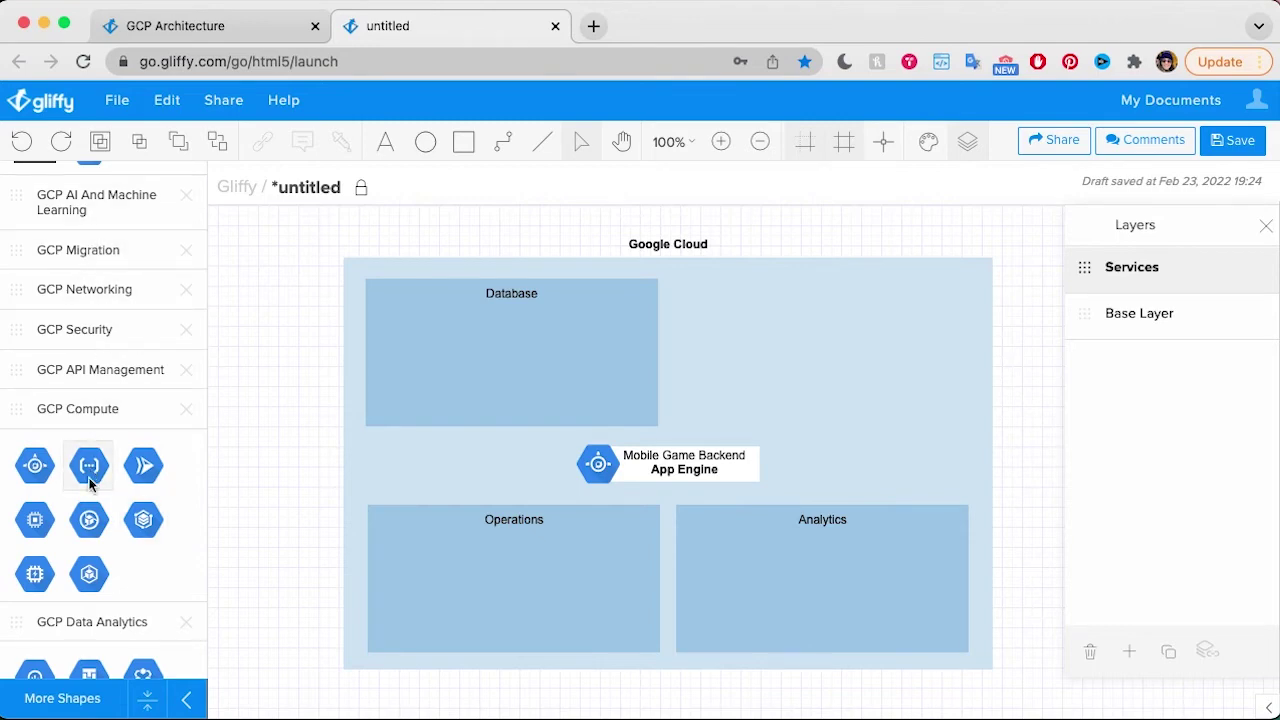
Search the shape library for monitoring shapes.
scroll(91, 512, up, 3)
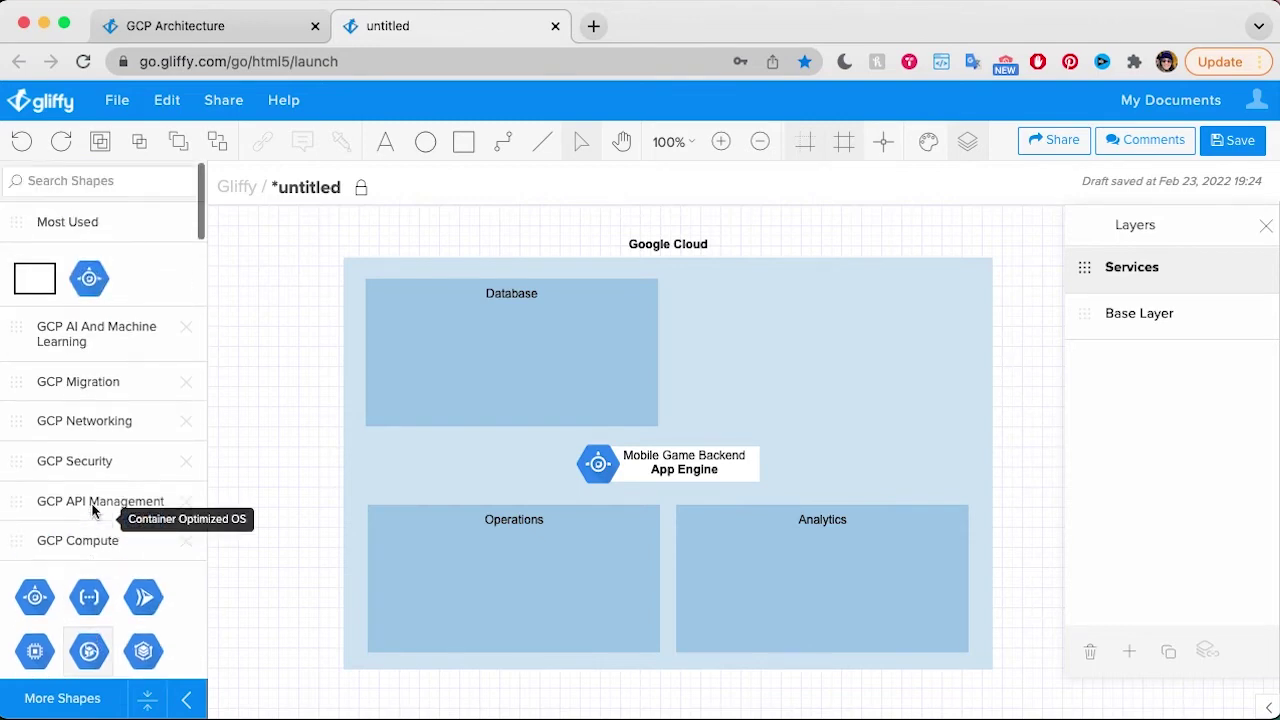
click(69, 186)
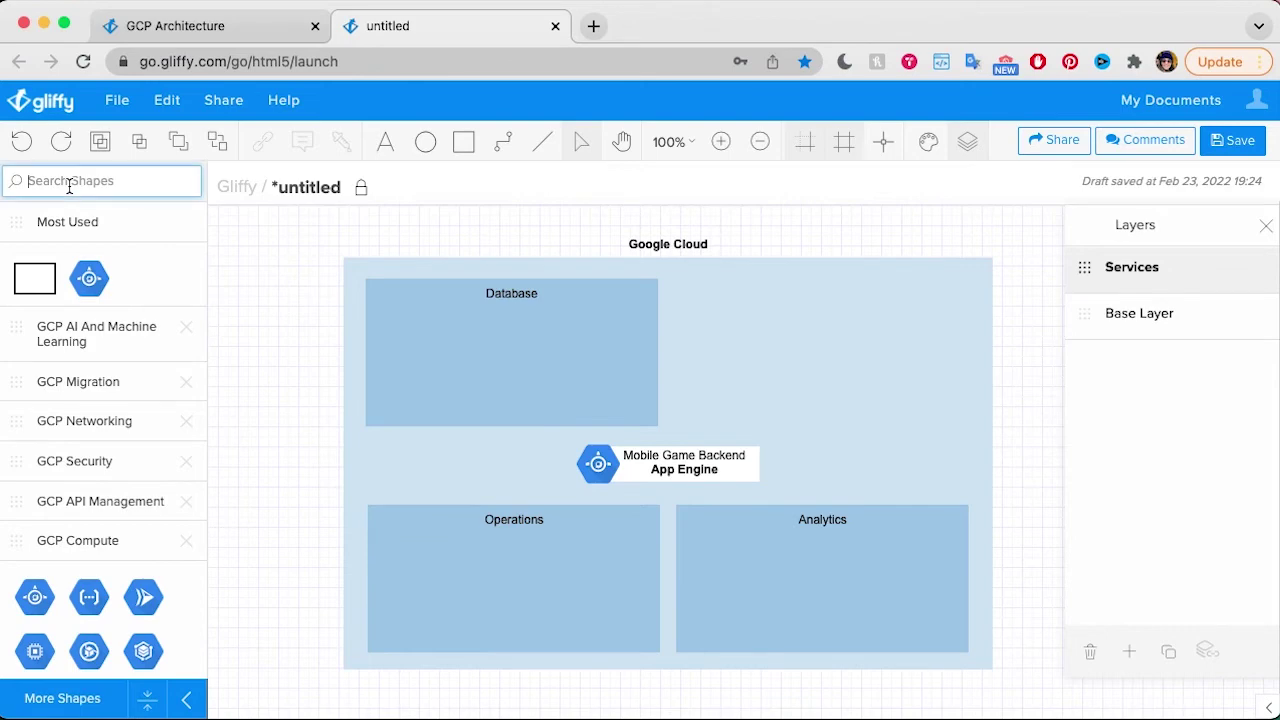
text(monitoring)
key(Return)
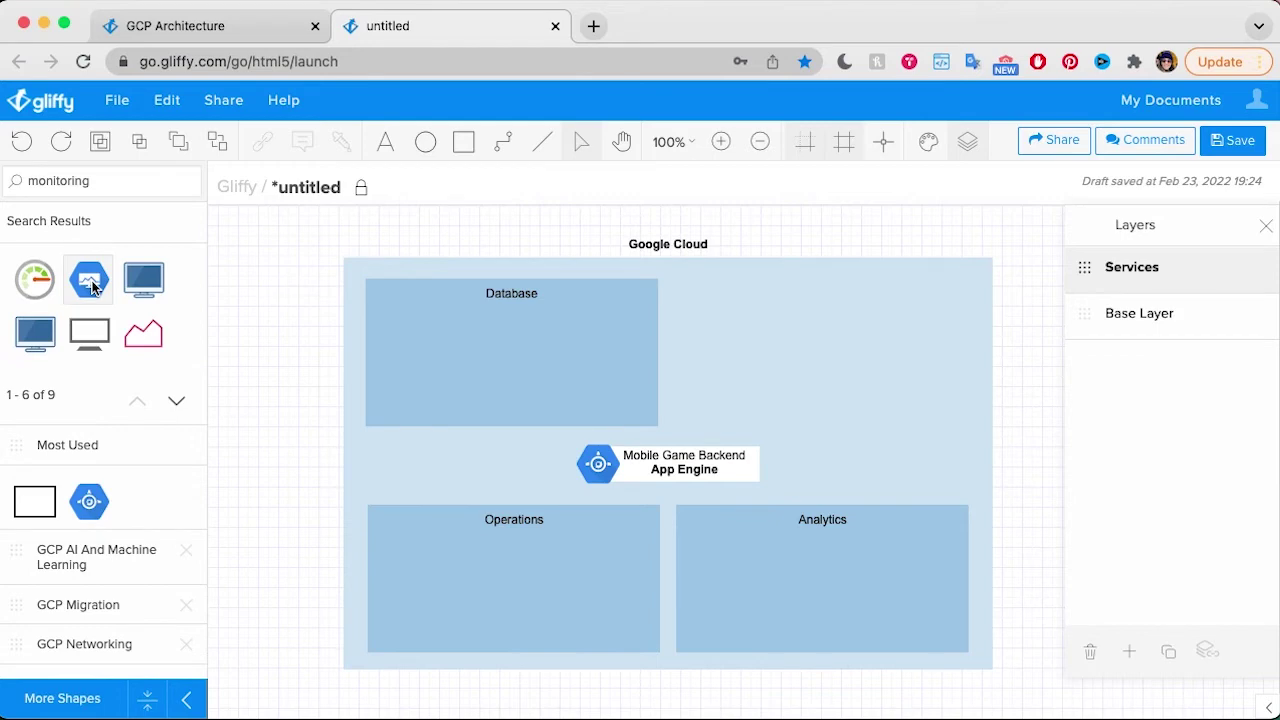
Place Monitoring, Logging and Error Reporting icons in the Operations box, shrinking Monitoring.
drag(91, 287, 394, 543)
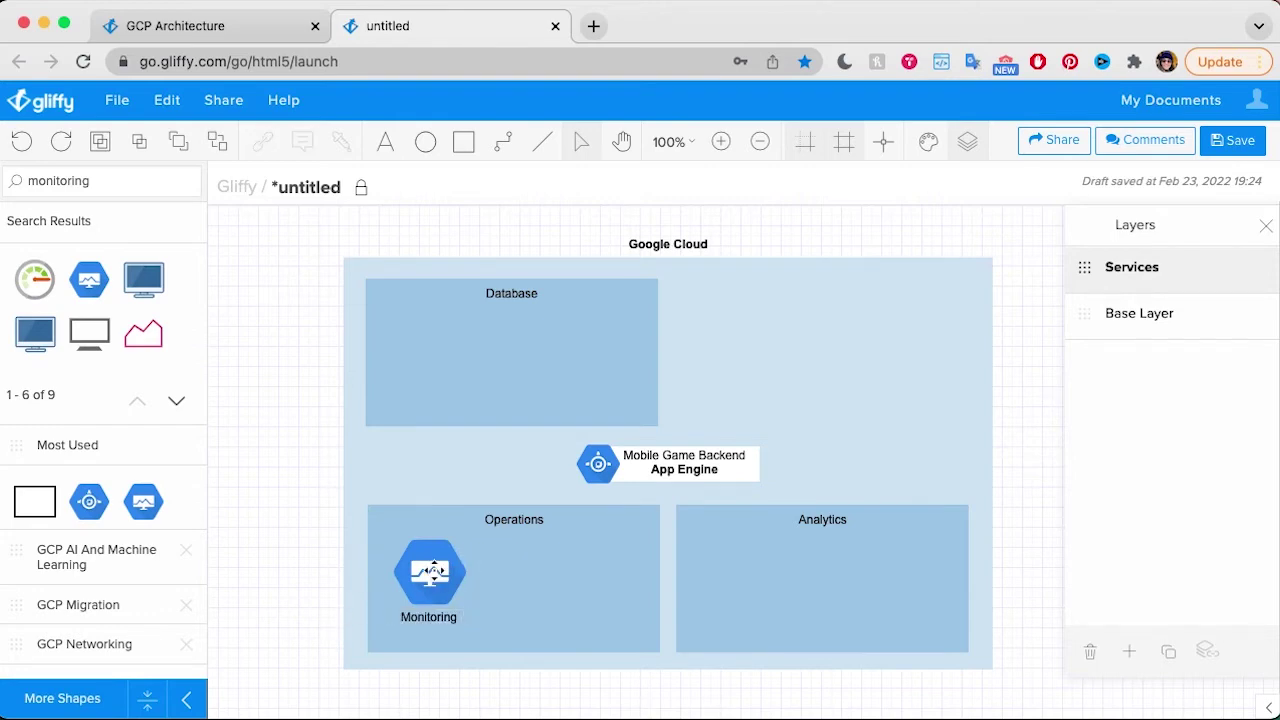
click(430, 572)
drag(466, 530, 415, 578)
click(186, 604)
click(306, 530)
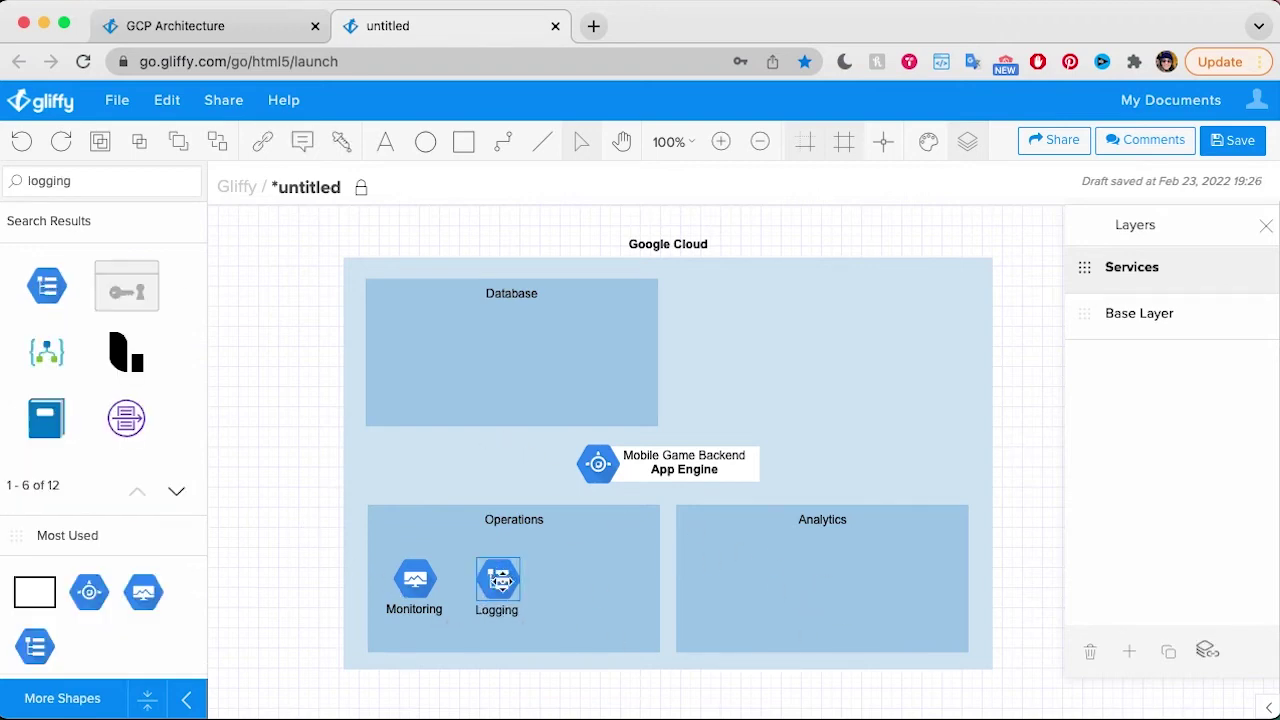
drag(500, 574, 514, 576)
drag(35, 279, 608, 580)
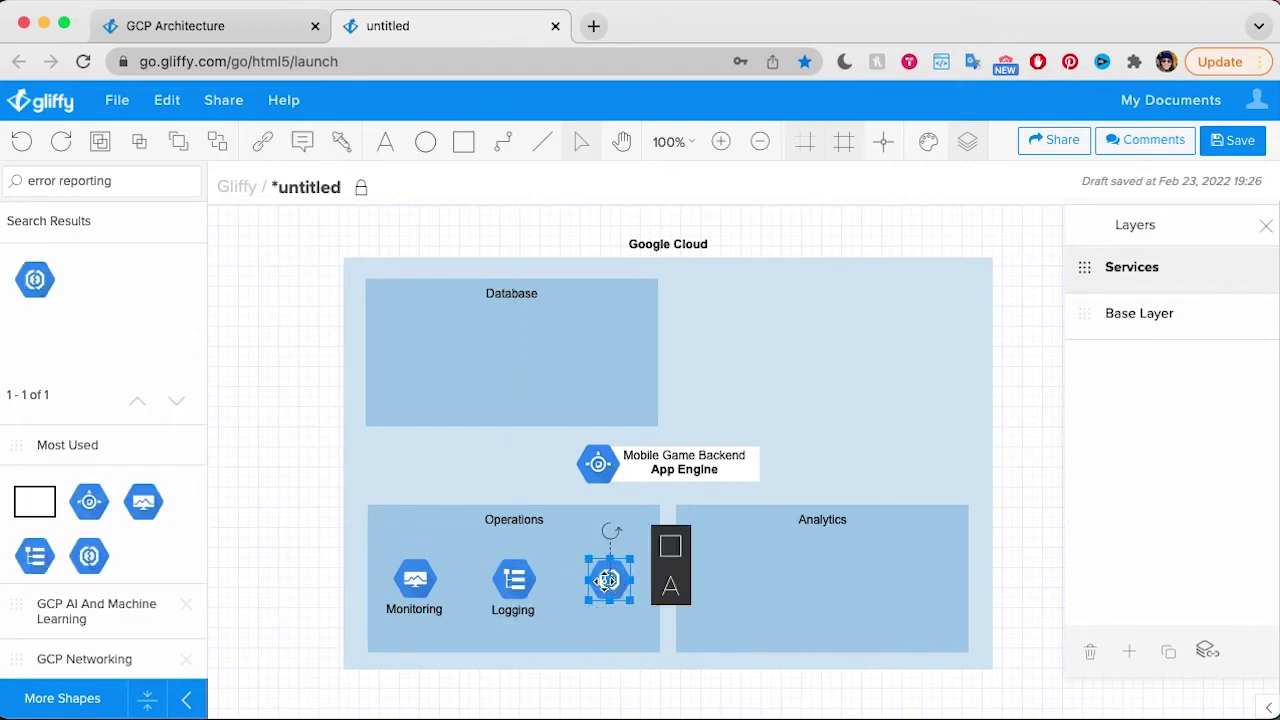
Place Memorystore and Firestore icons in the Database box.
text(Error Reporting)
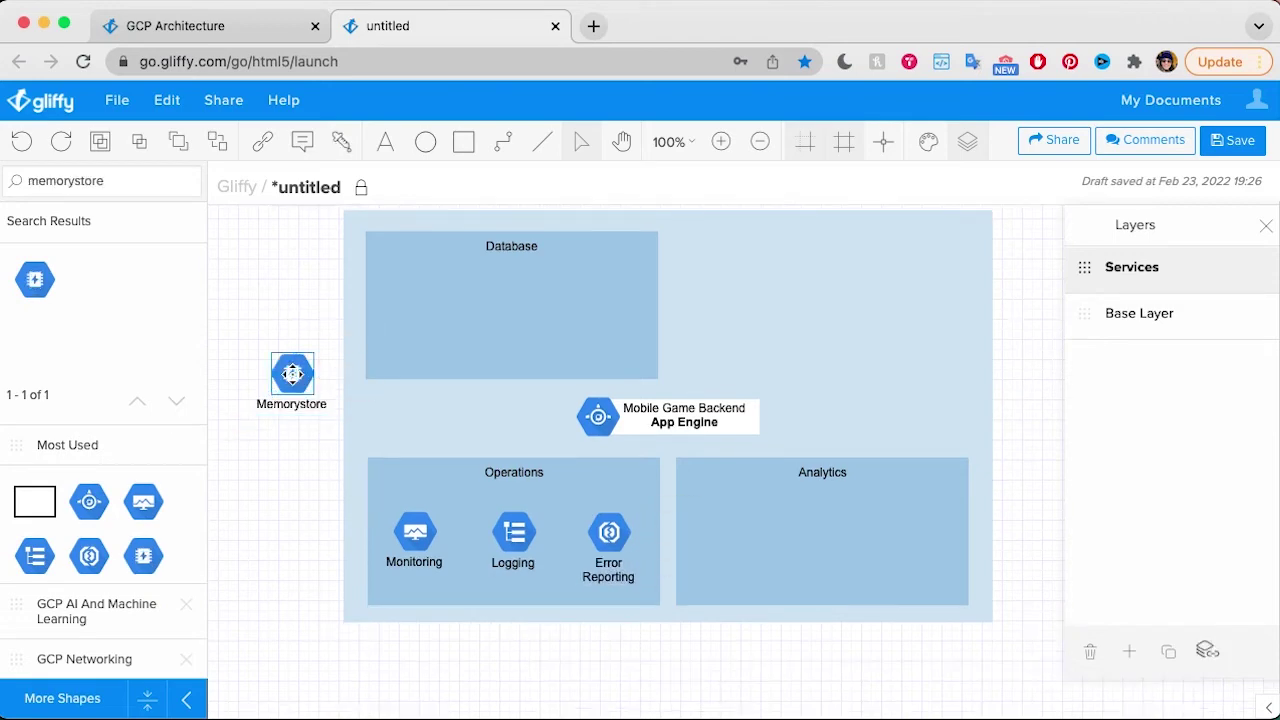
drag(292, 373, 436, 300)
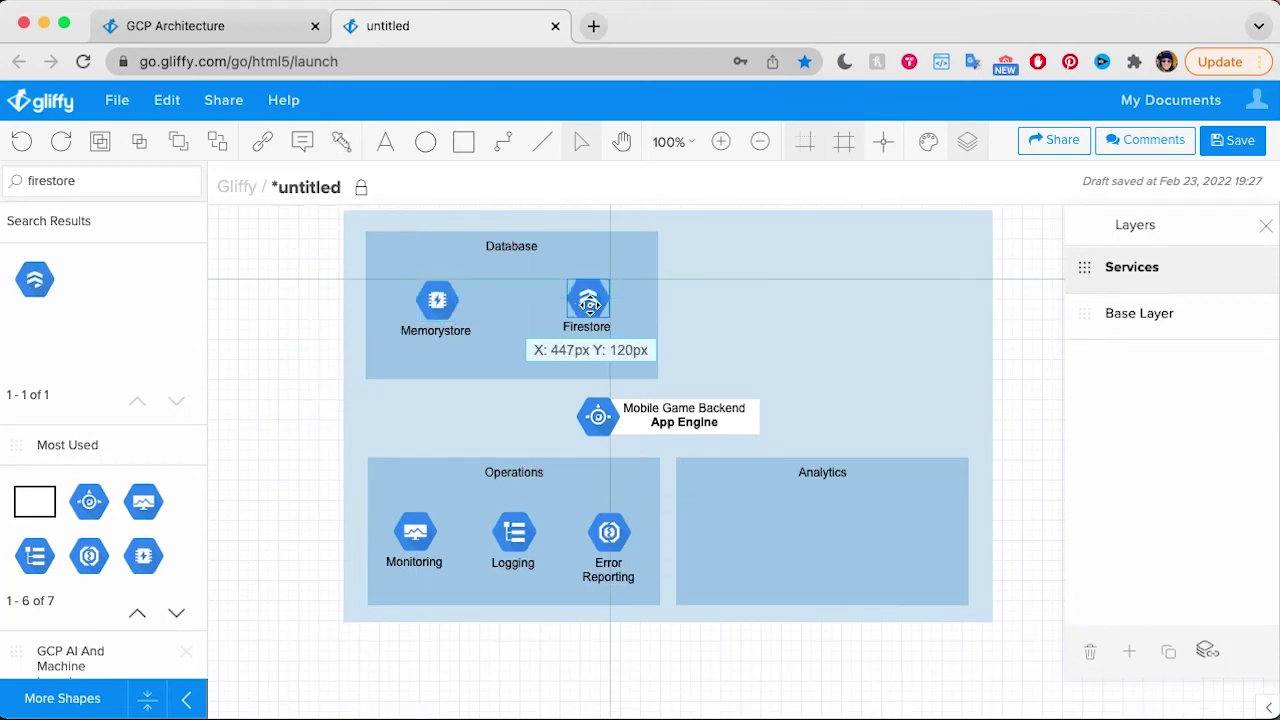
drag(586, 300, 588, 305)
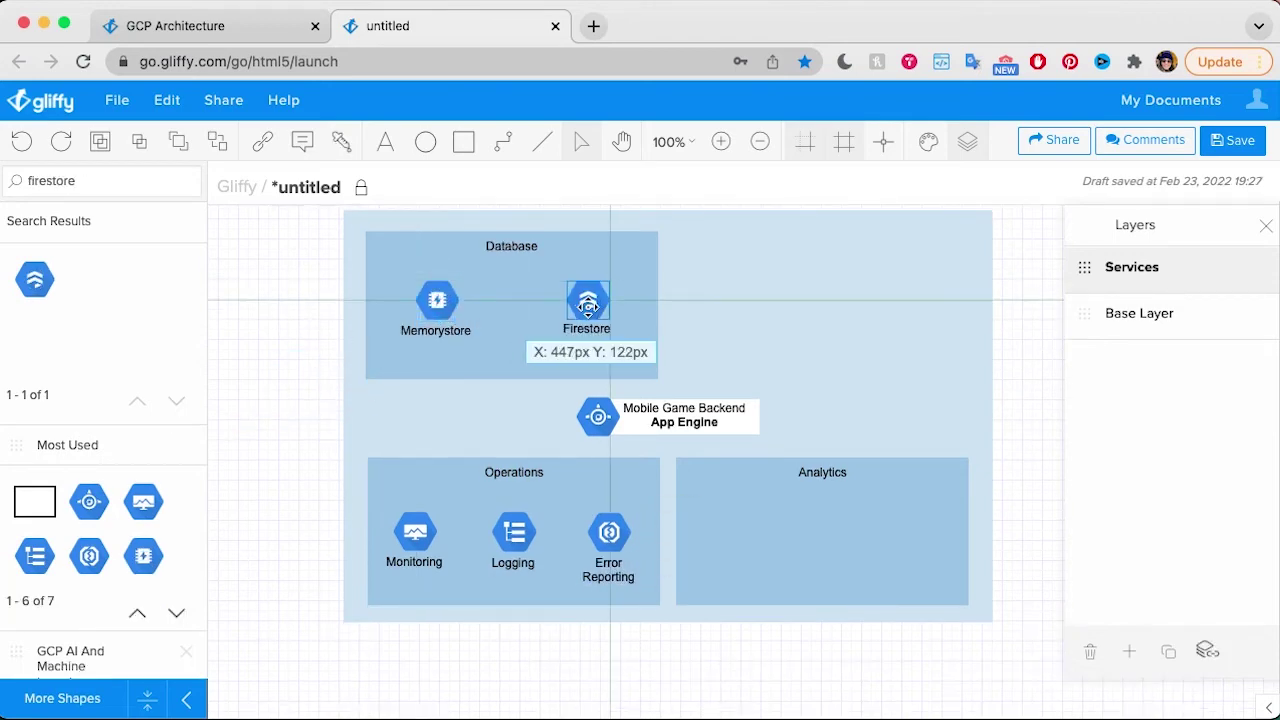
Add Cloud Storage and BigQuery icons to Analytics and label them 'Cloud Storage' and 'BigQuery'.
drag(588, 305, 587, 302)
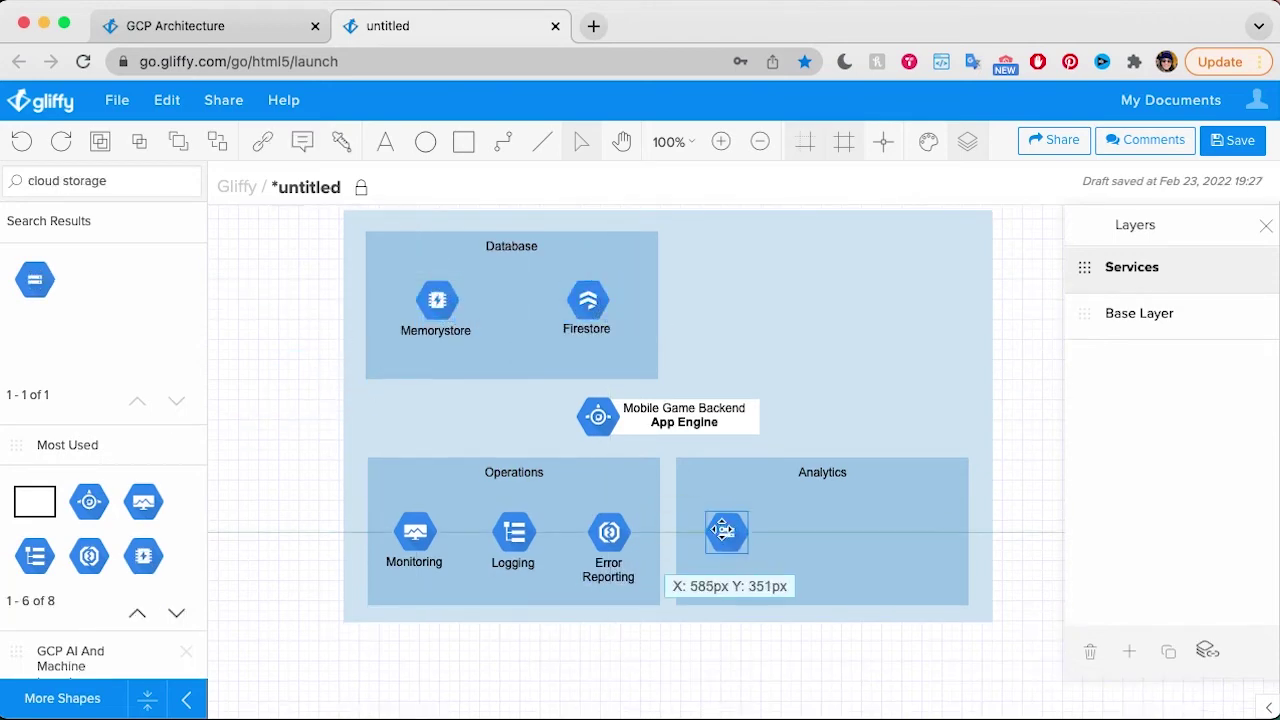
drag(723, 529, 723, 531)
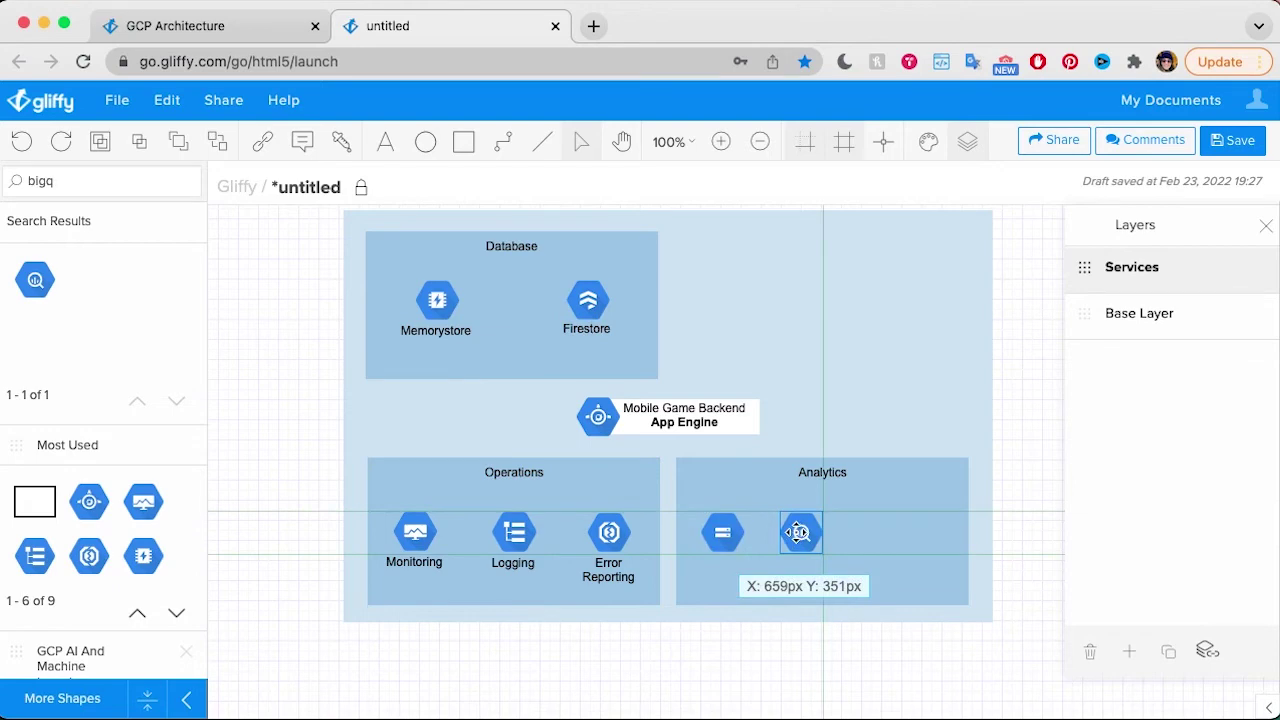
drag(800, 532, 800, 532)
click(723, 530)
text(C)
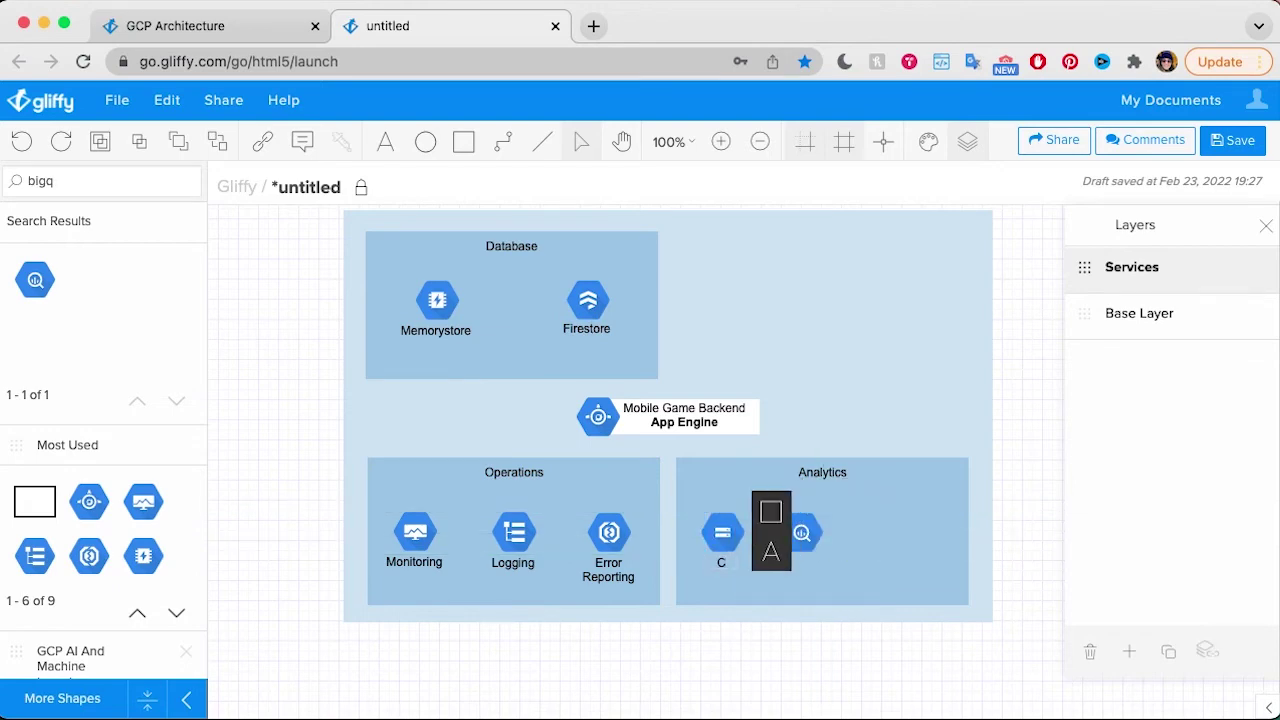
text(loud Storage)
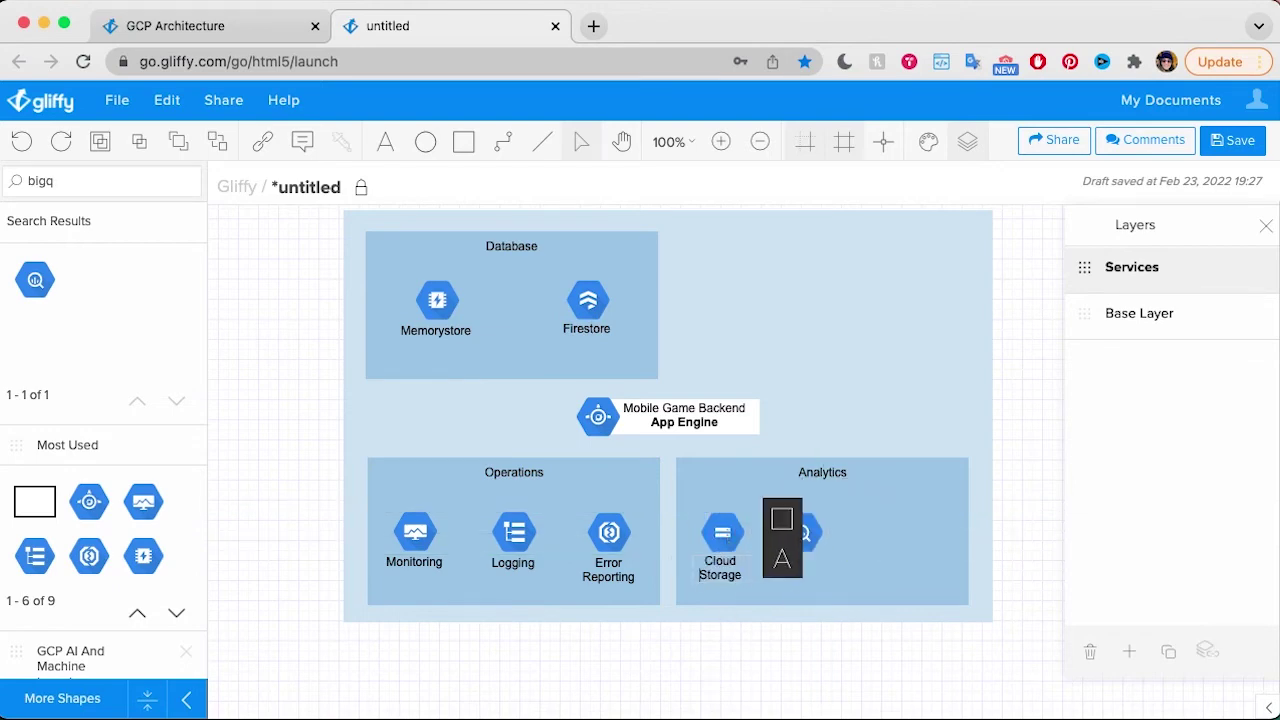
click(792, 540)
text(BigQuery)
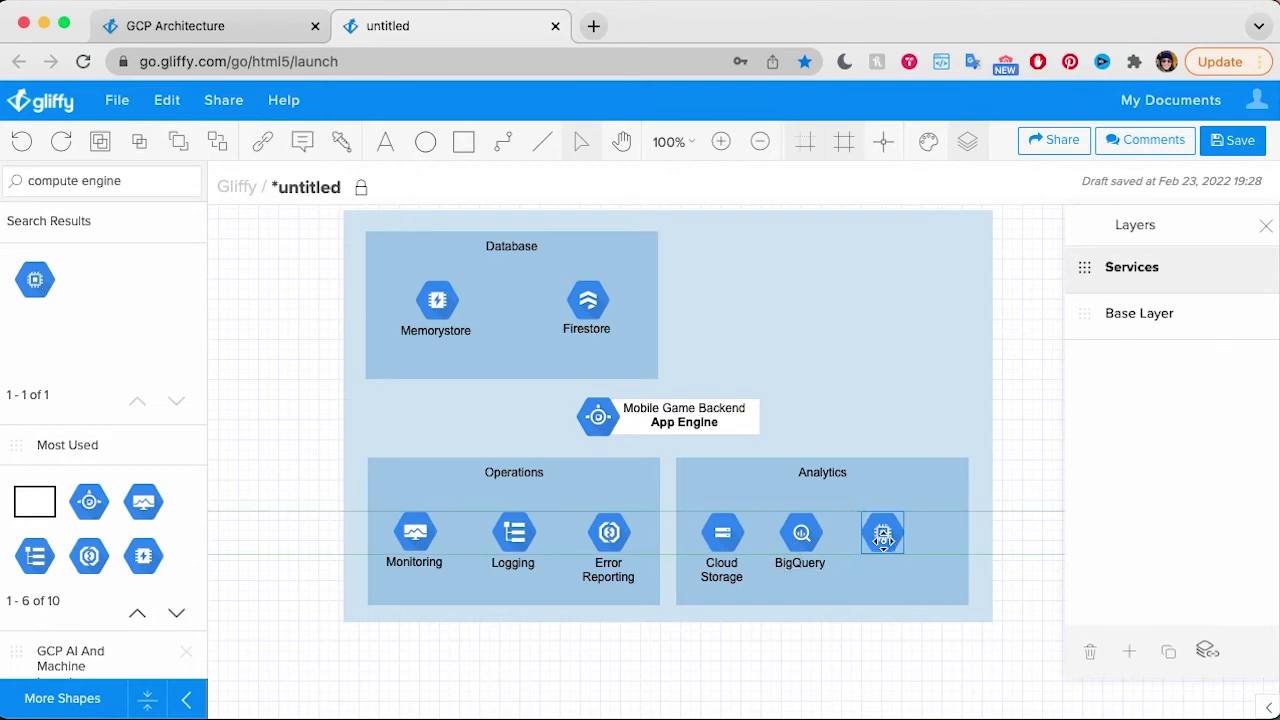
Add Compute Engine and AutoML Tables icons to Analytics with matching labels, shifting AutoML slightly left.
drag(883, 540, 878, 536)
text(Compute)
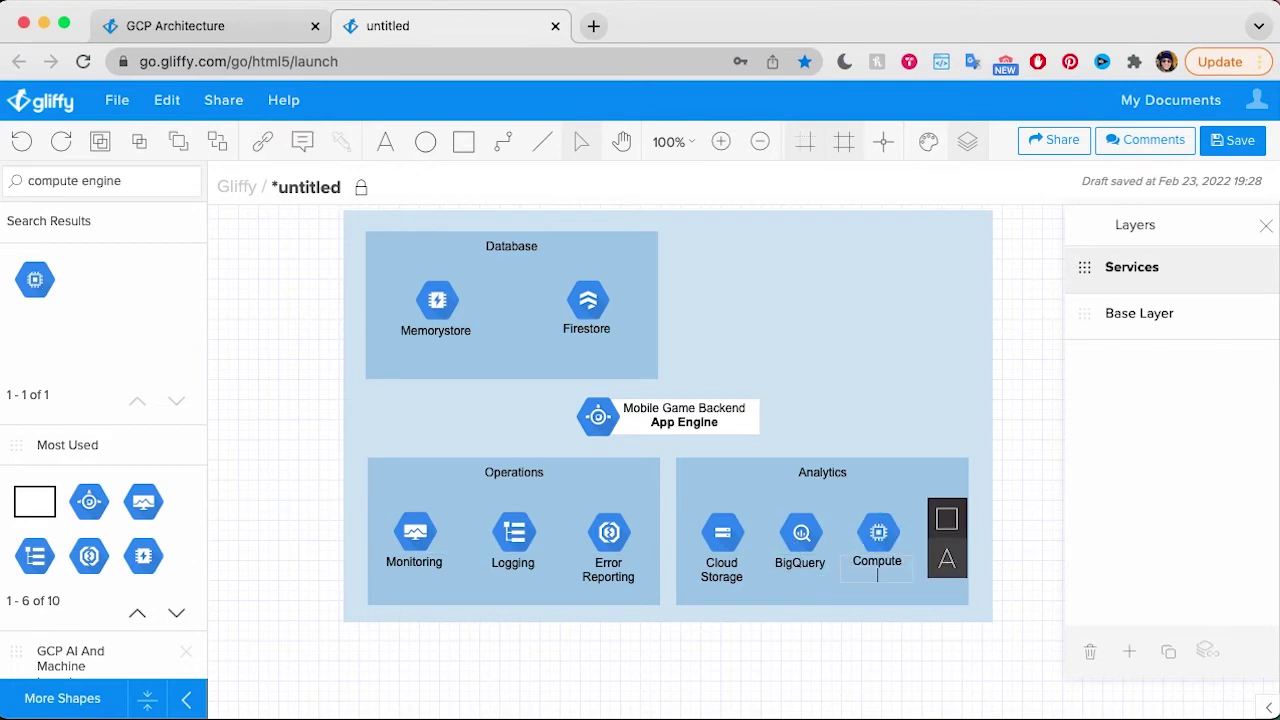
text( Engine)
click(856, 686)
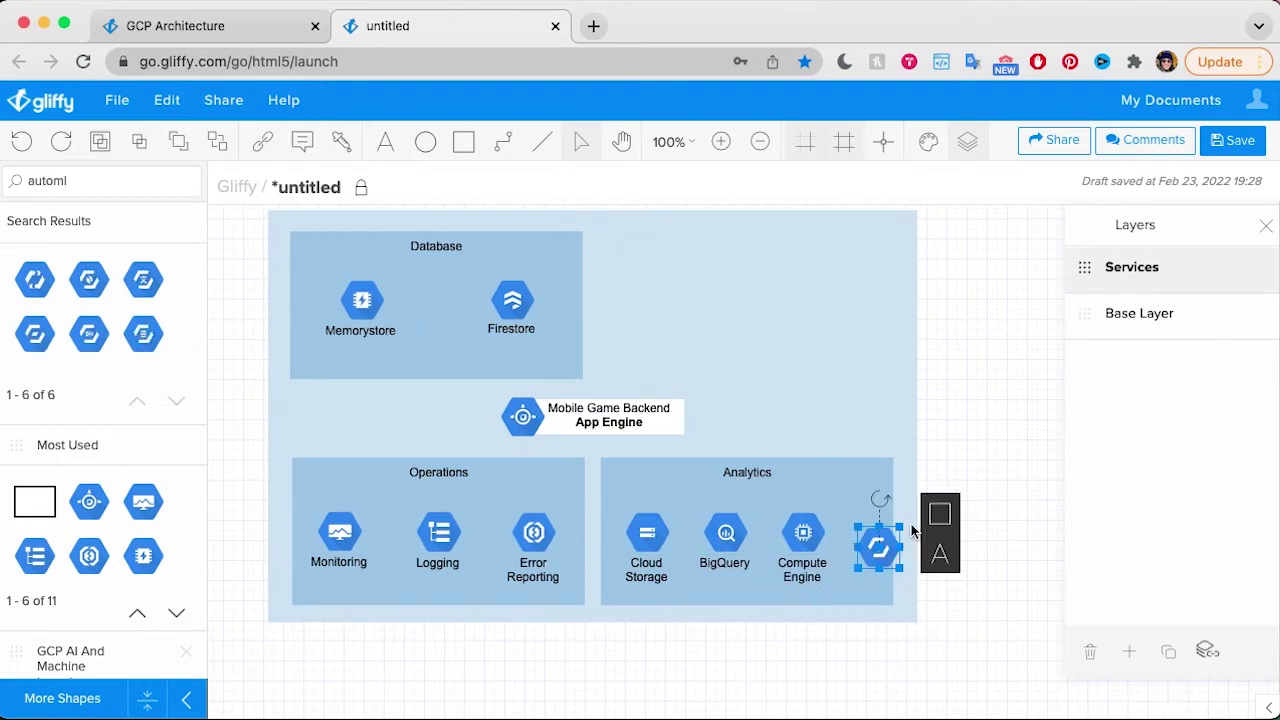
drag(880, 543, 878, 547)
text(Au)
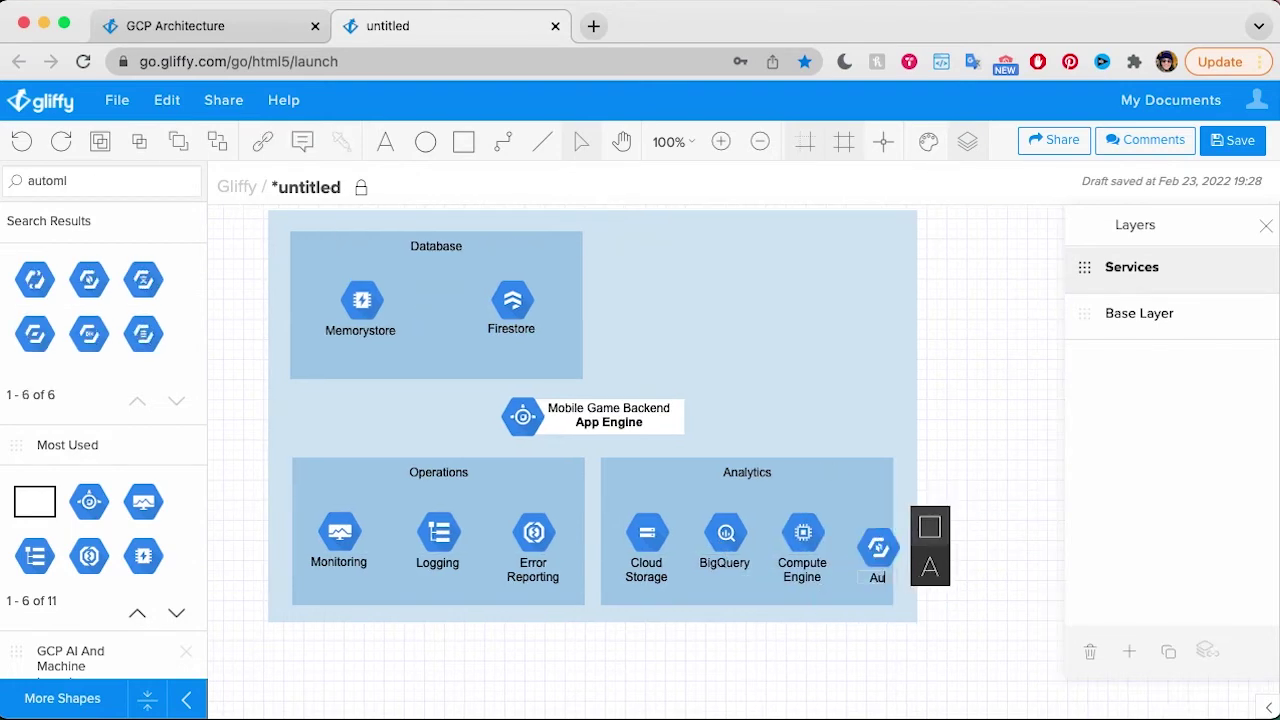
text(toML Tables)
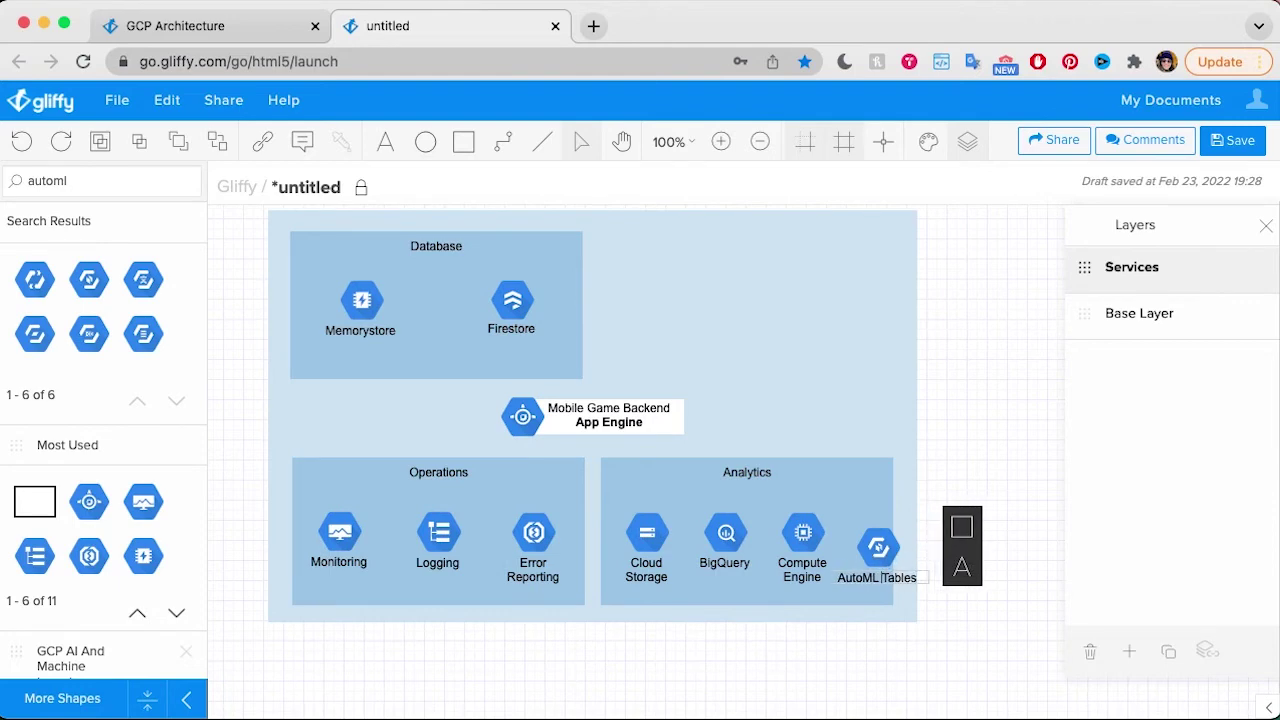
click(956, 455)
mouse_move(878, 545)
mouse_down()
mouse_move(895, 533)
mouse_move(877, 533)
mouse_up()
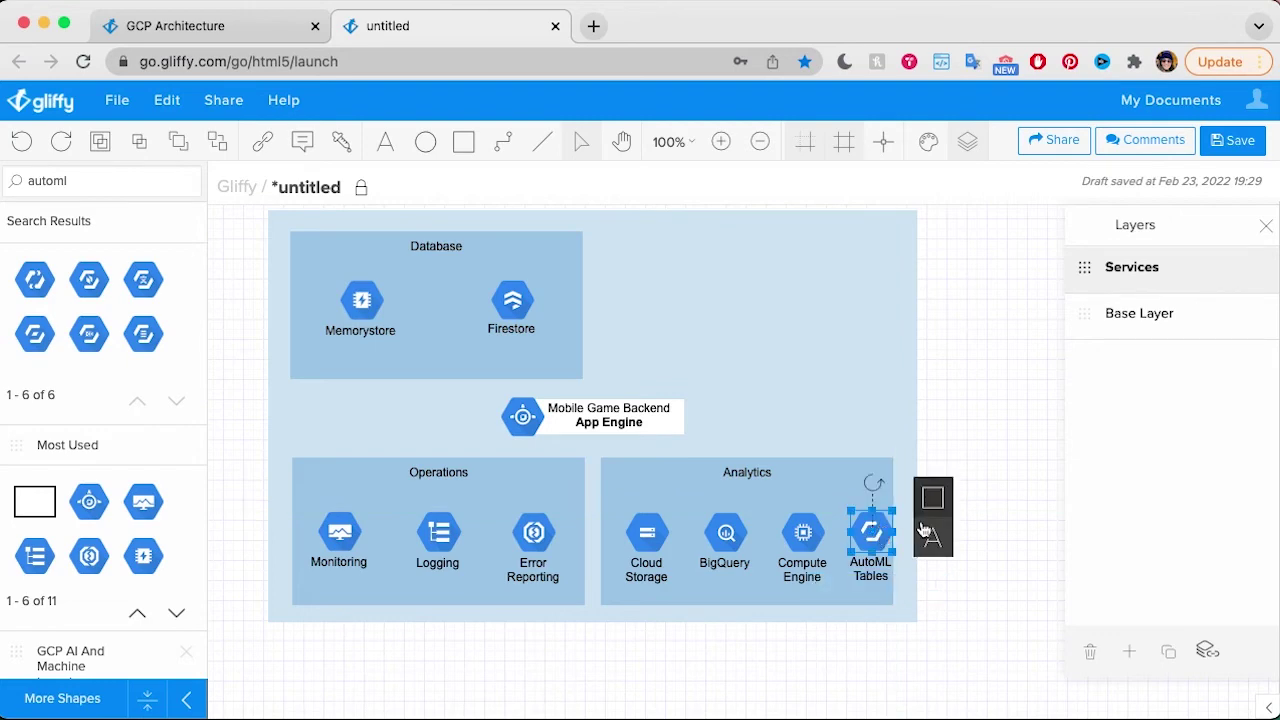
click(1008, 457)
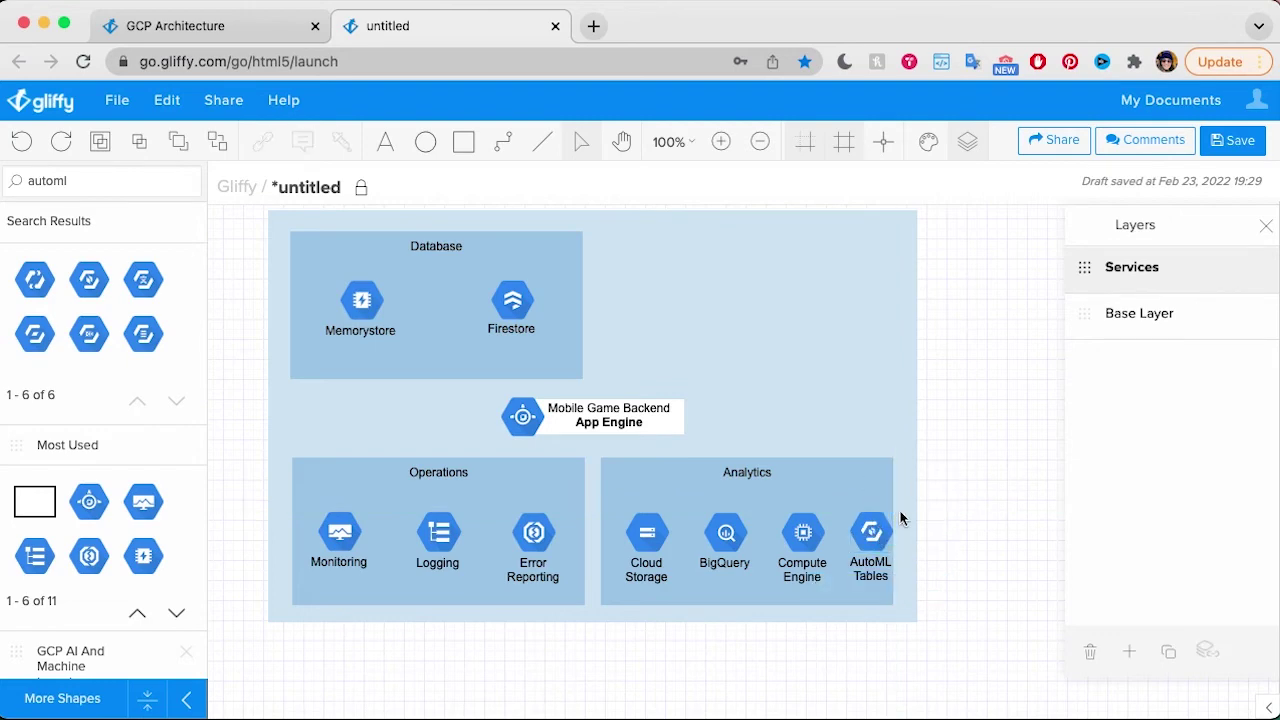
Turn on alignment guides, shift App Engine left and extend the Analytics box upward.
click(808, 145)
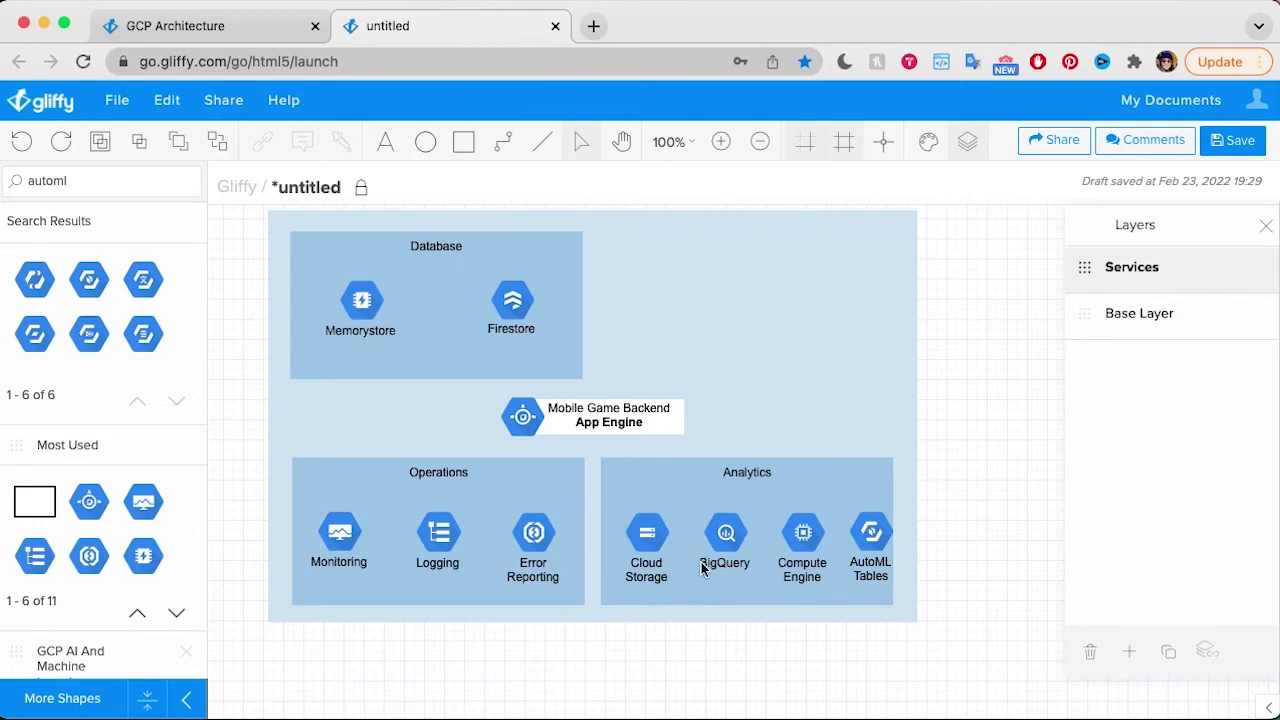
click(626, 430)
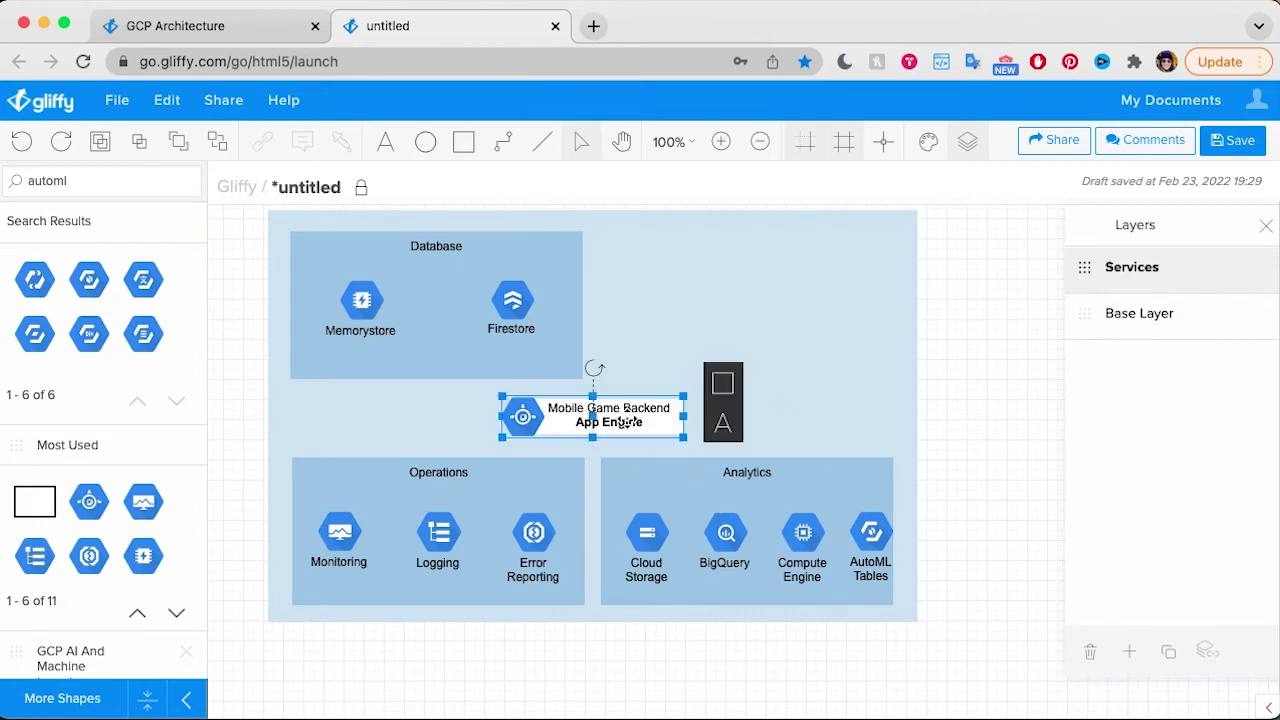
drag(626, 418, 534, 416)
click(801, 483)
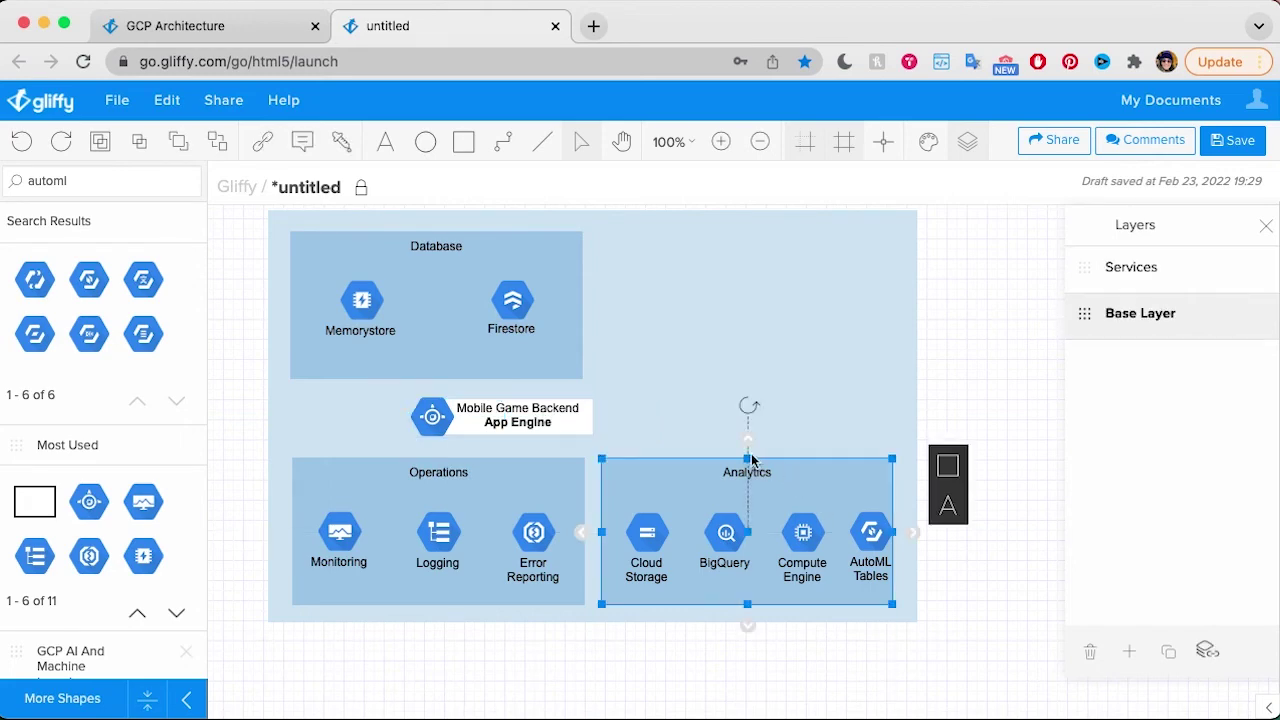
drag(747, 458, 747, 399)
Put Cloud Storage and BigQuery in a top row, Compute Engine and AutoML Tables below.
click(647, 532)
shift+click(740, 540)
drag(740, 540, 740, 468)
click(802, 532)
shift+click(878, 533)
drag(878, 533, 723, 556)
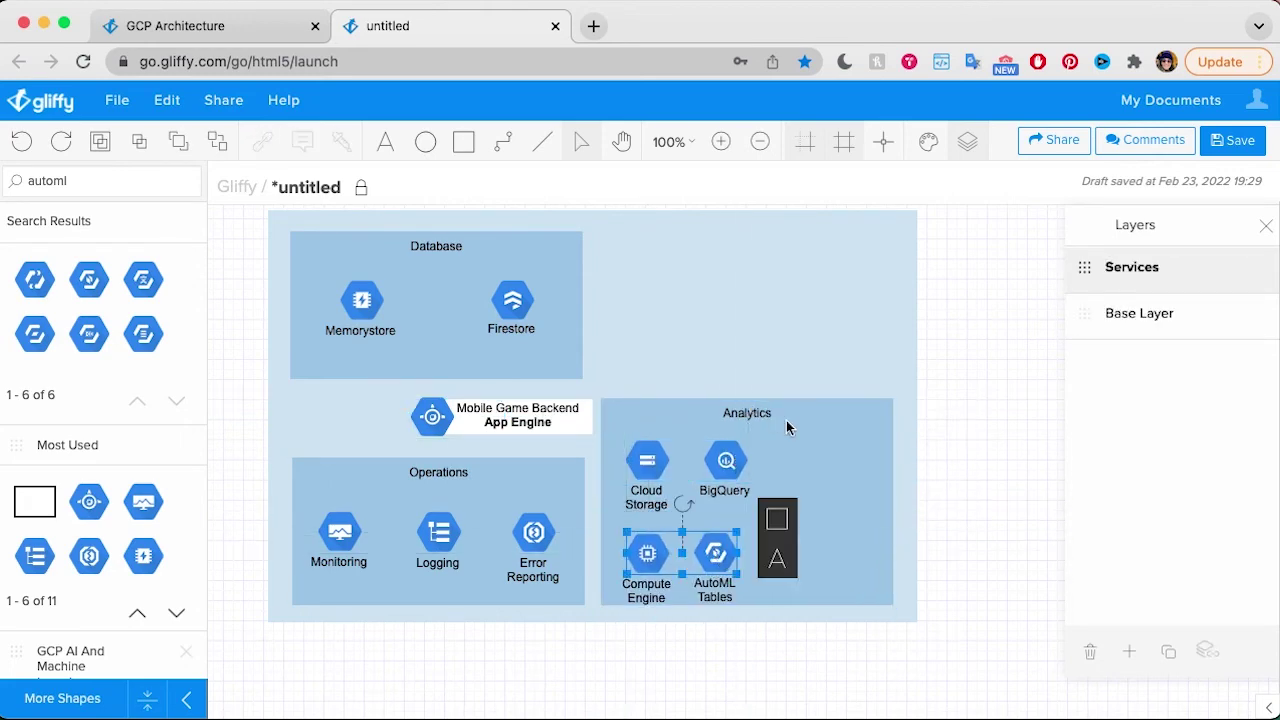
click(786, 420)
drag(747, 400, 747, 357)
click(1011, 371)
Move the four Analytics icons together and nudge BigQuery and AutoML Tables into an even grid.
click(655, 459)
shift+click(724, 460)
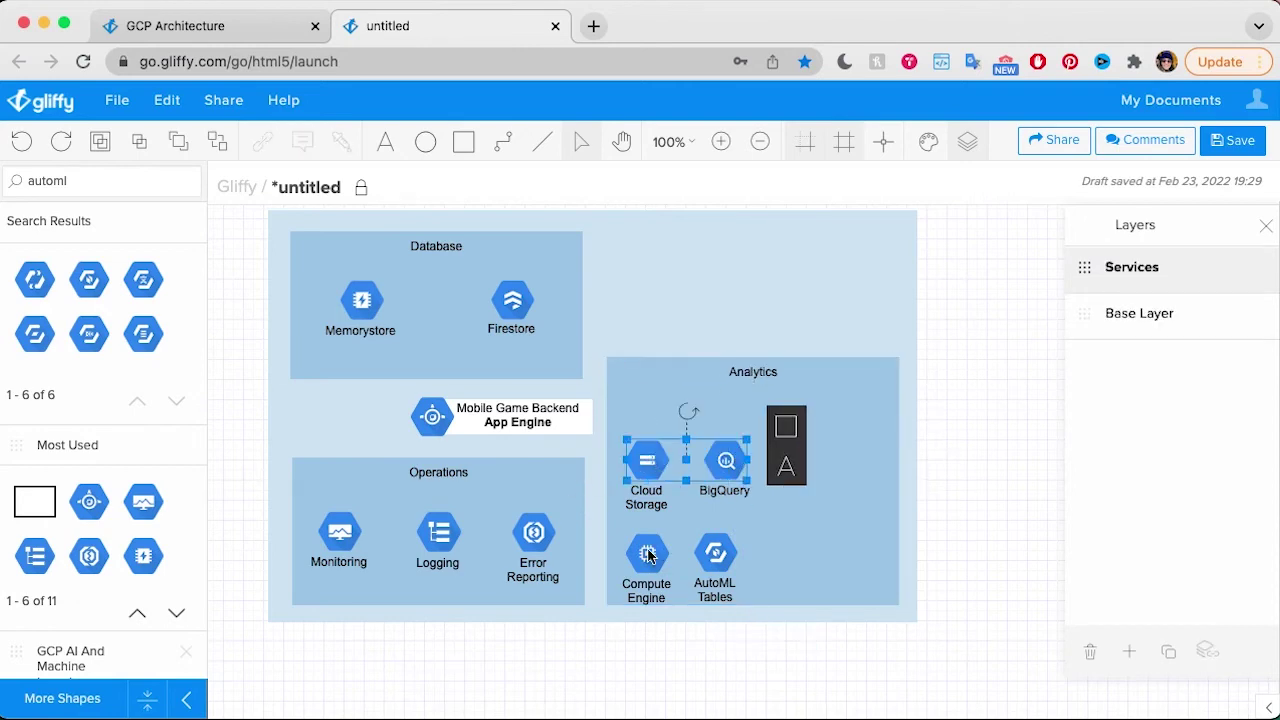
shift+click(646, 553)
shift+click(714, 553)
drag(716, 548, 793, 528)
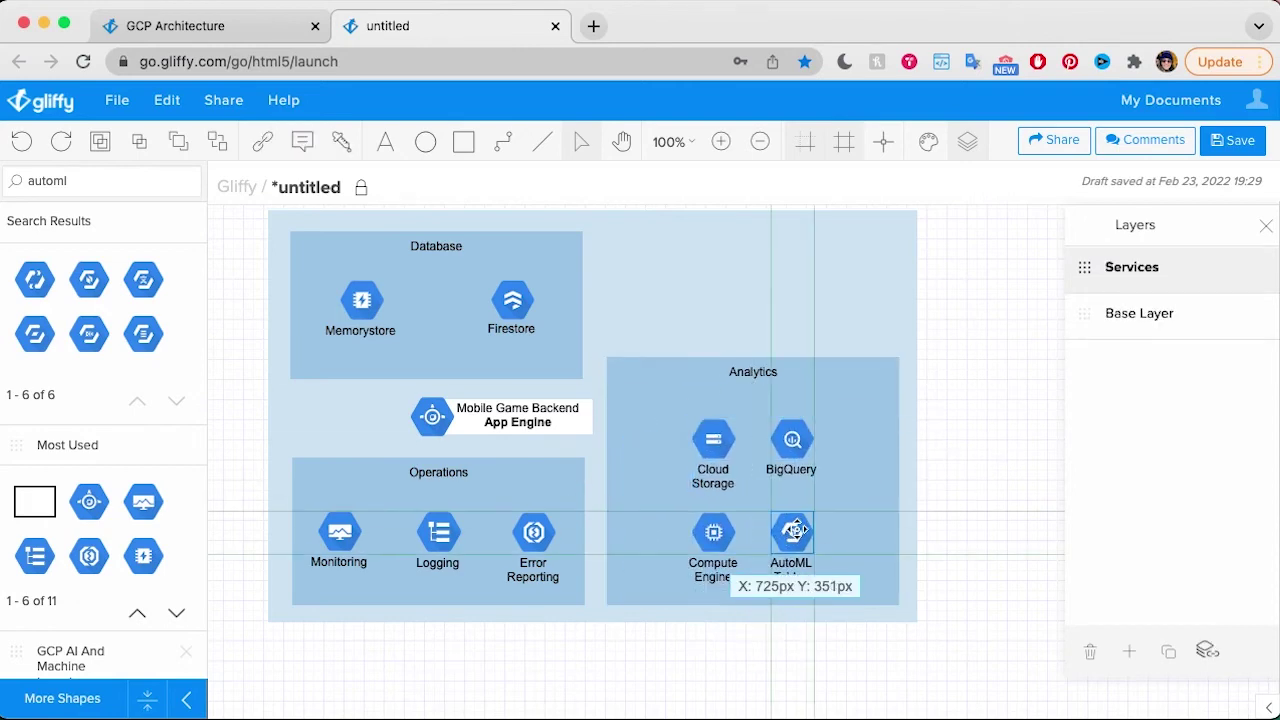
click(795, 441)
drag(797, 443, 817, 442)
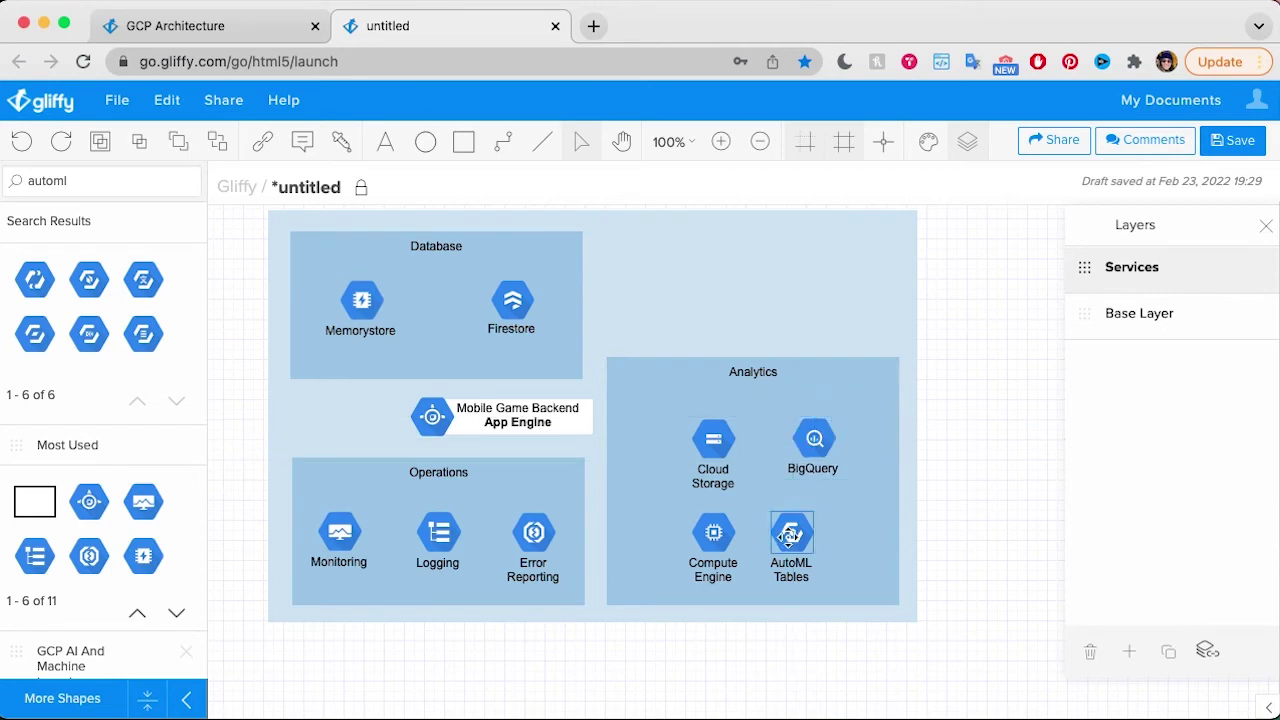
mouse_move(793, 533)
mouse_down()
mouse_move(813, 534)
mouse_move(787, 535)
mouse_up()
key(super+a)
Narrow the Analytics box and pull the outer container's right edge inward.
click(861, 447)
drag(898, 481, 857, 480)
click(860, 257)
drag(917, 416, 882, 416)
click(939, 431)
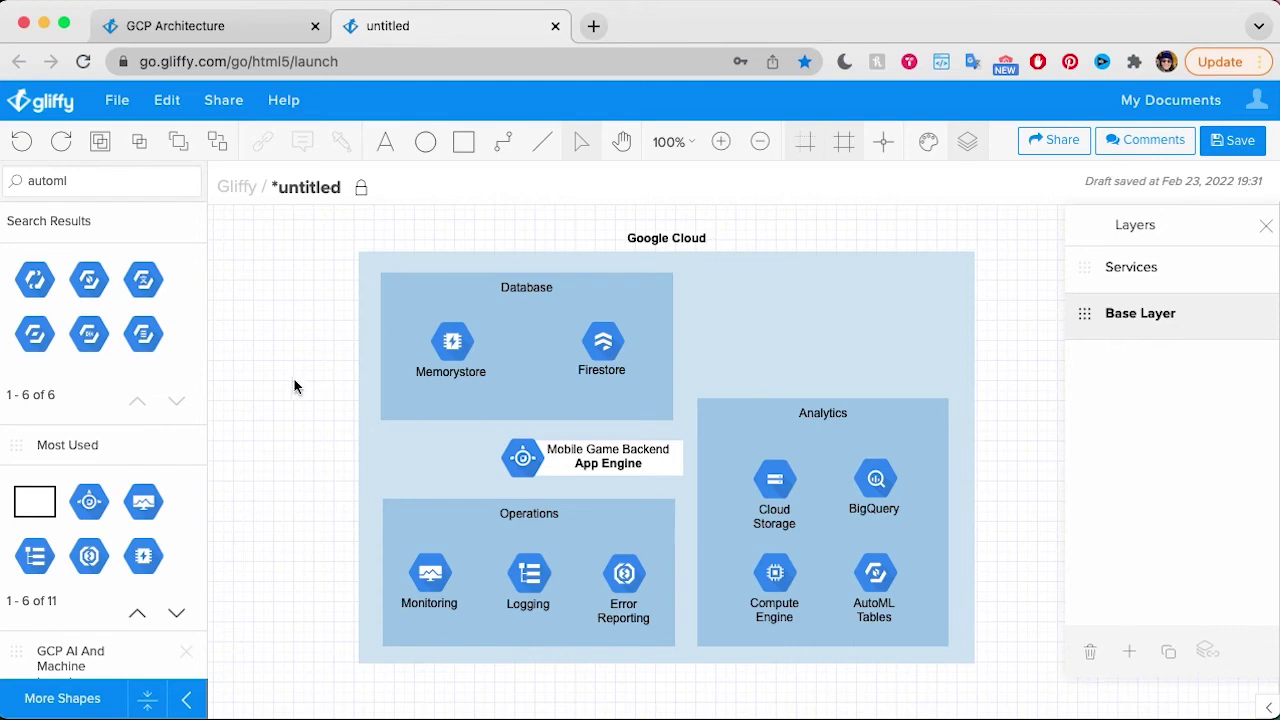
Add an iPhone shape from the Home library, fill it dark blue and shrink it to 39 by 70.
scroll(172, 404, down, 5)
scroll(170, 405, down, 10)
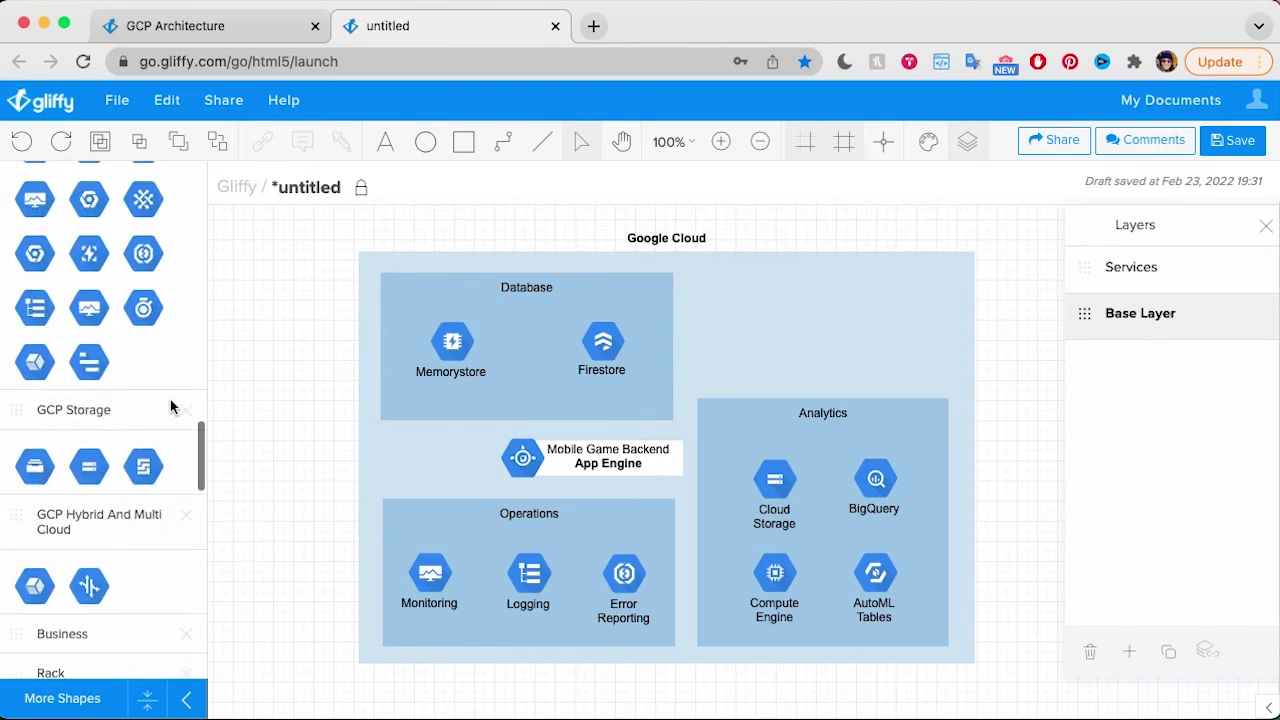
scroll(170, 405, down, 2)
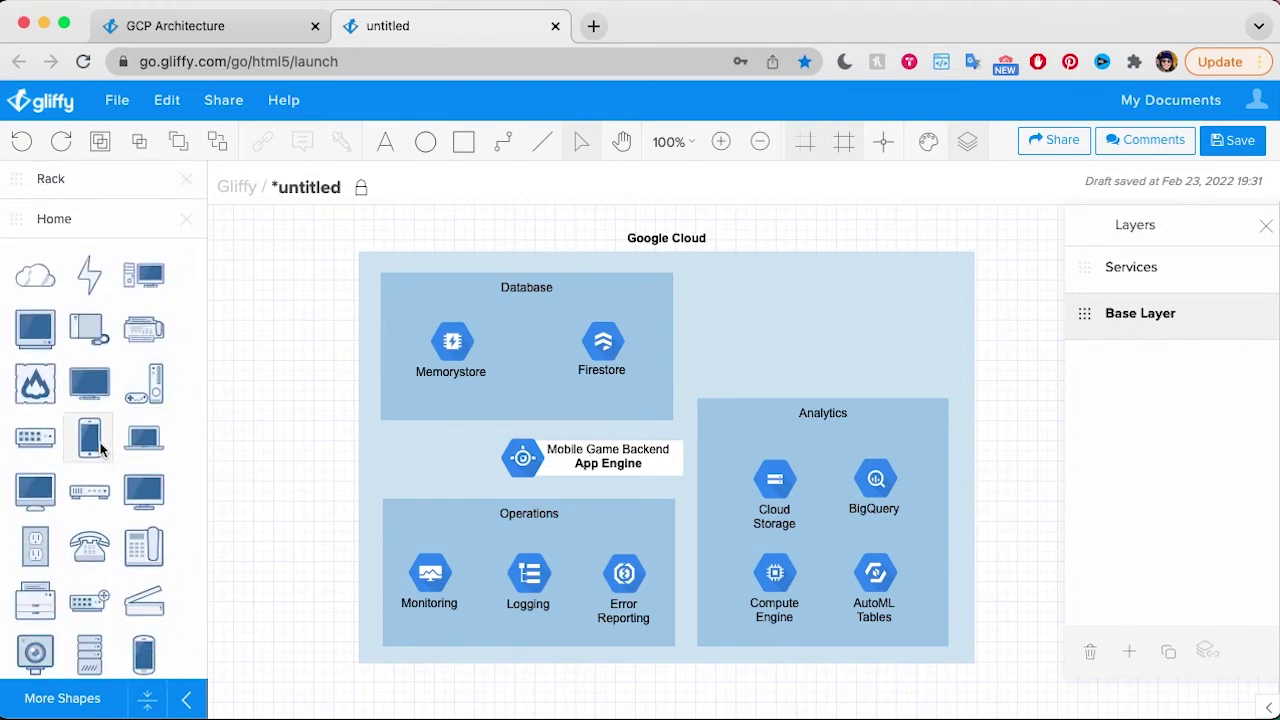
drag(90, 438, 282, 348)
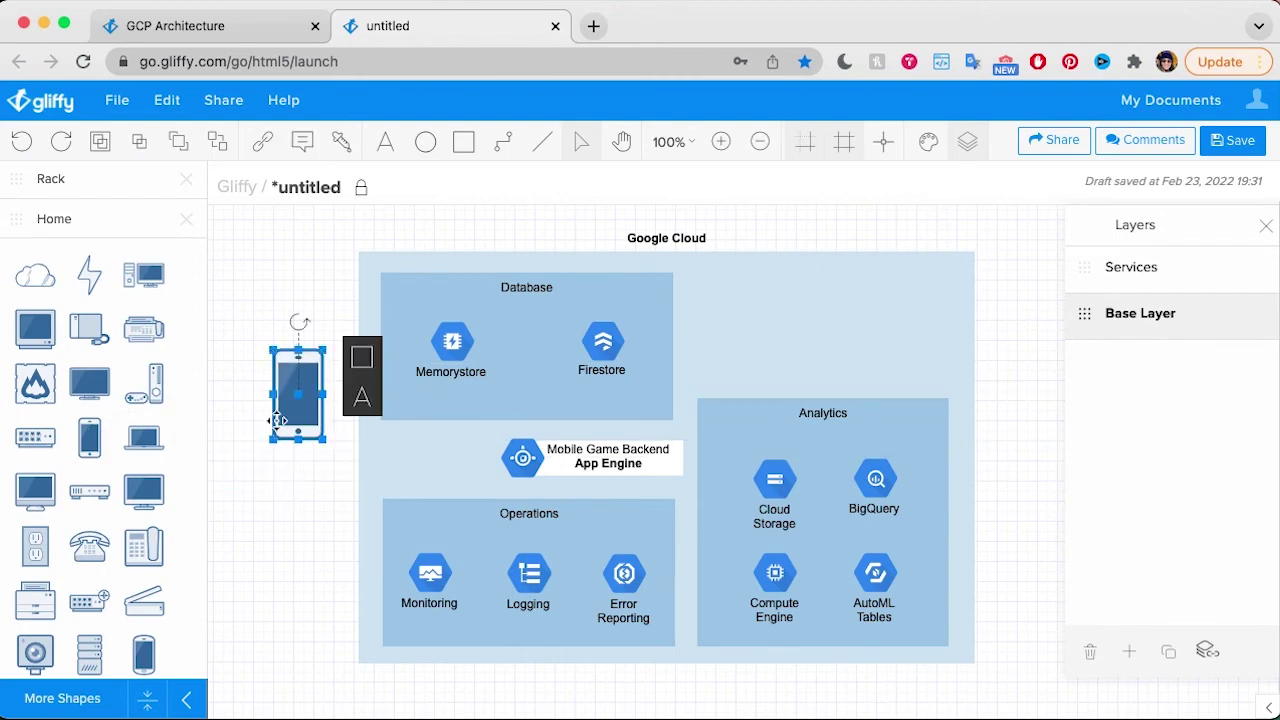
click(362, 357)
click(418, 374)
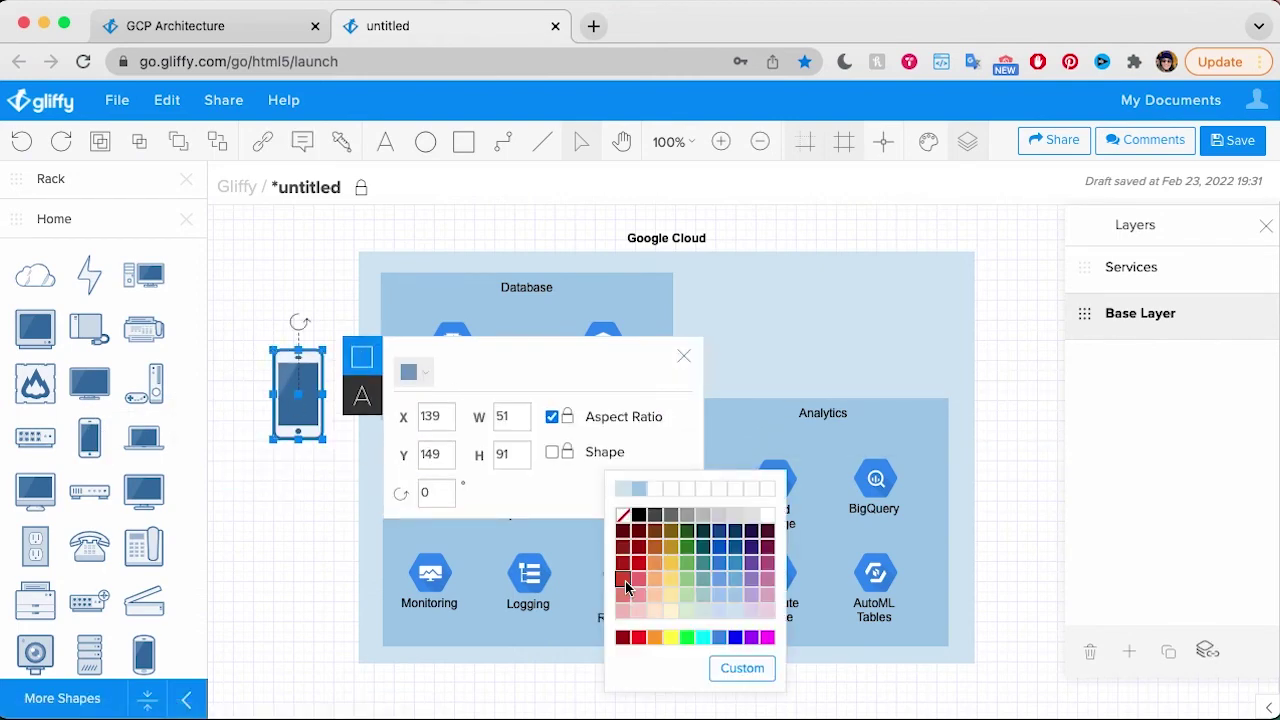
click(721, 577)
click(410, 372)
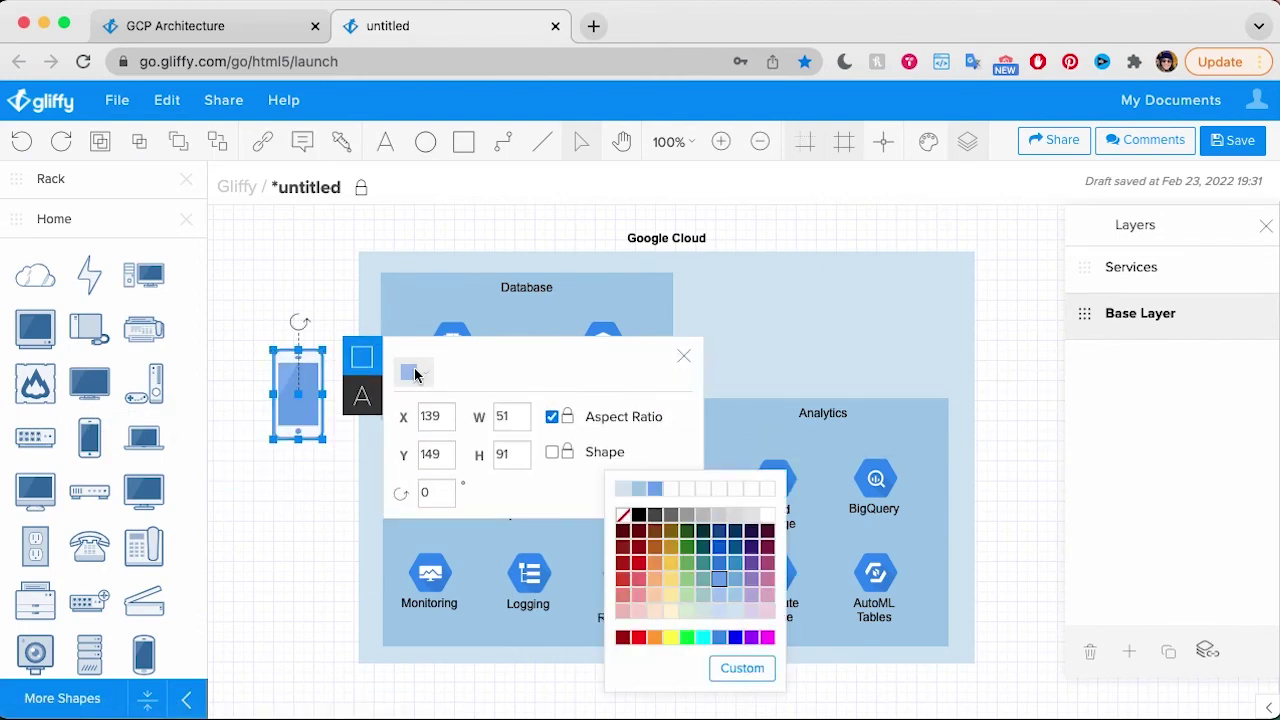
click(735, 566)
click(362, 357)
drag(323, 439, 305, 405)
click(322, 445)
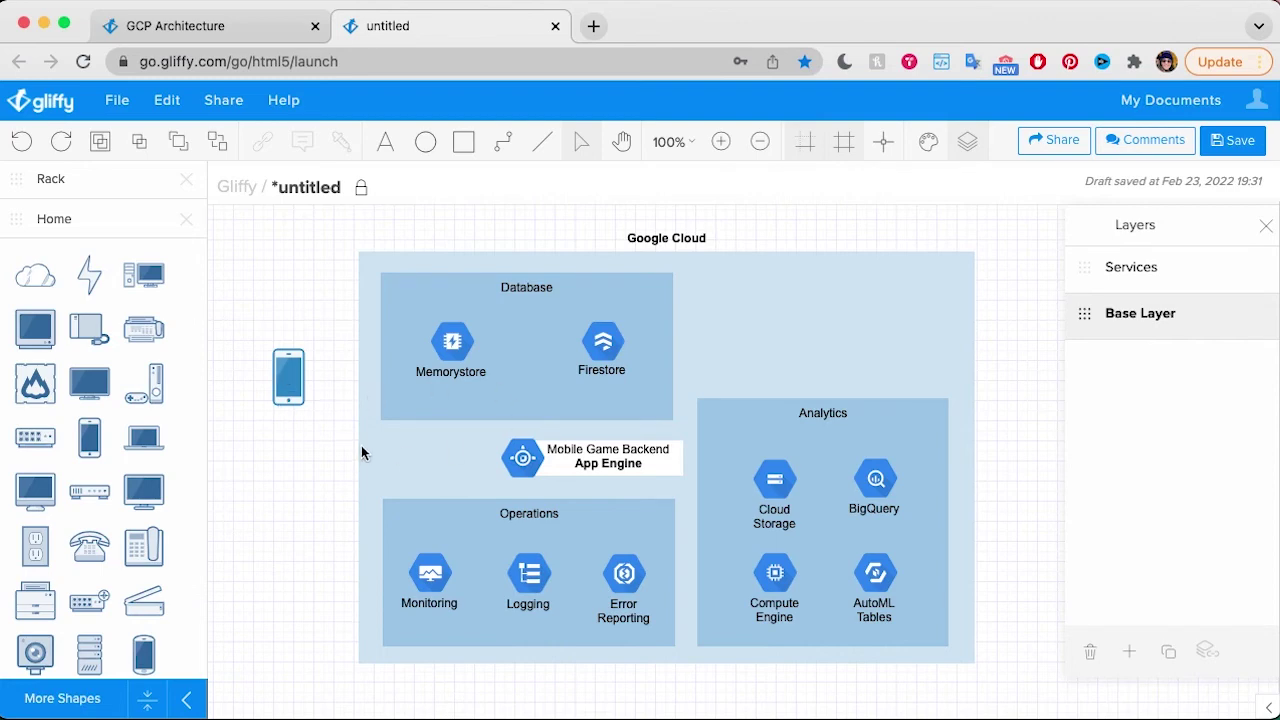
Duplicate the phone twice and stack the three phones in a vertical column.
click(287, 386)
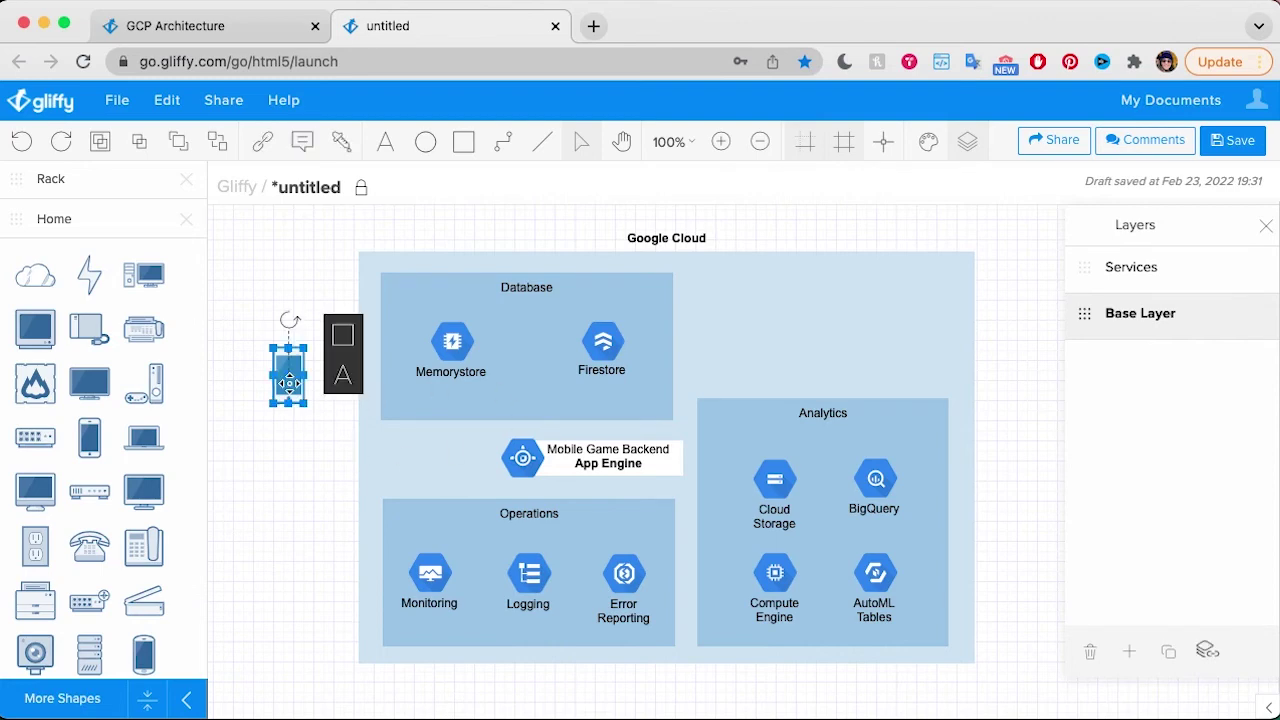
key(super+d)
key(super+d)
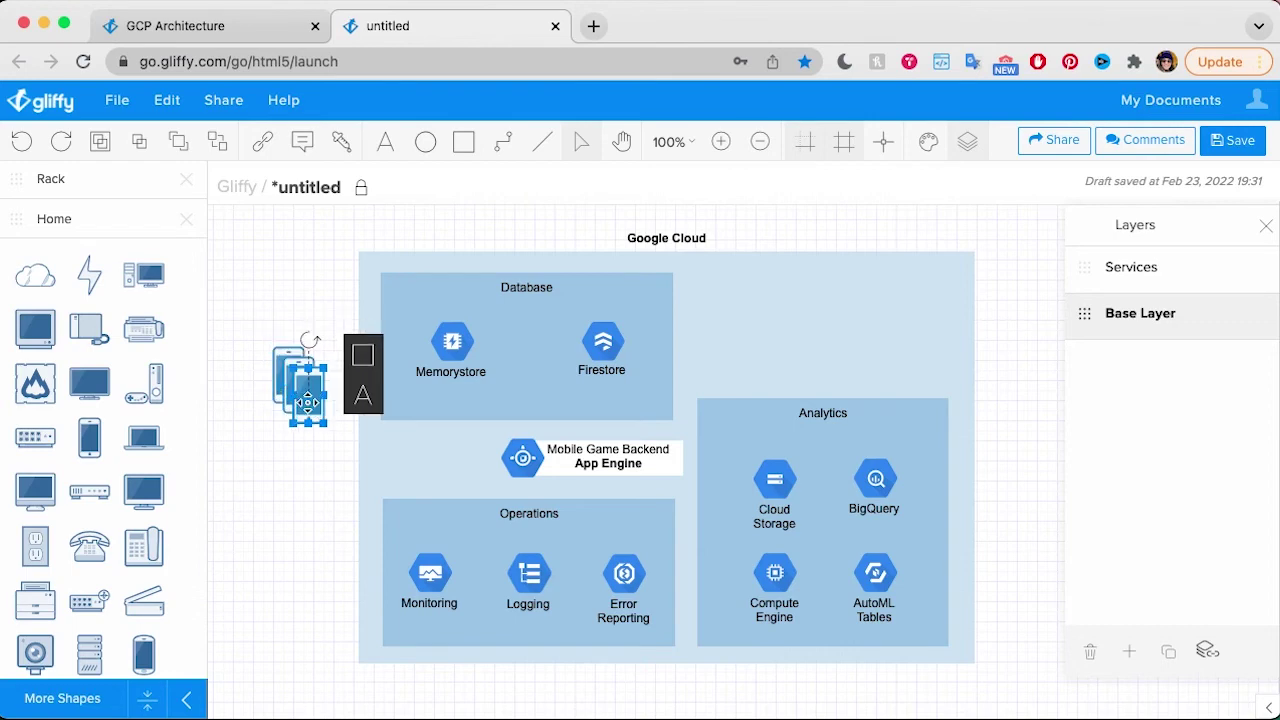
click(296, 477)
drag(308, 398, 290, 528)
click(280, 343)
drag(252, 300, 337, 586)
drag(300, 531, 290, 543)
click(337, 271)
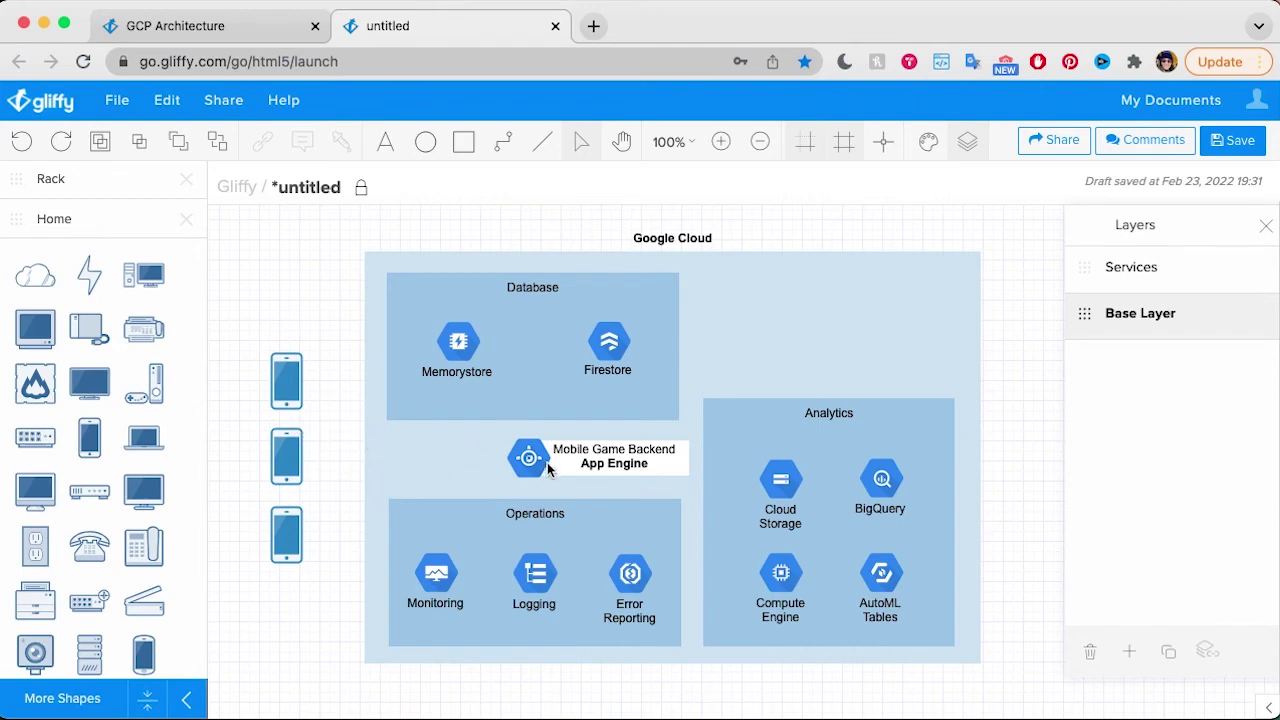
Search shapes for 'load' and place a load balancer icon between the phones and App Engine.
scroll(140, 455, up, 10)
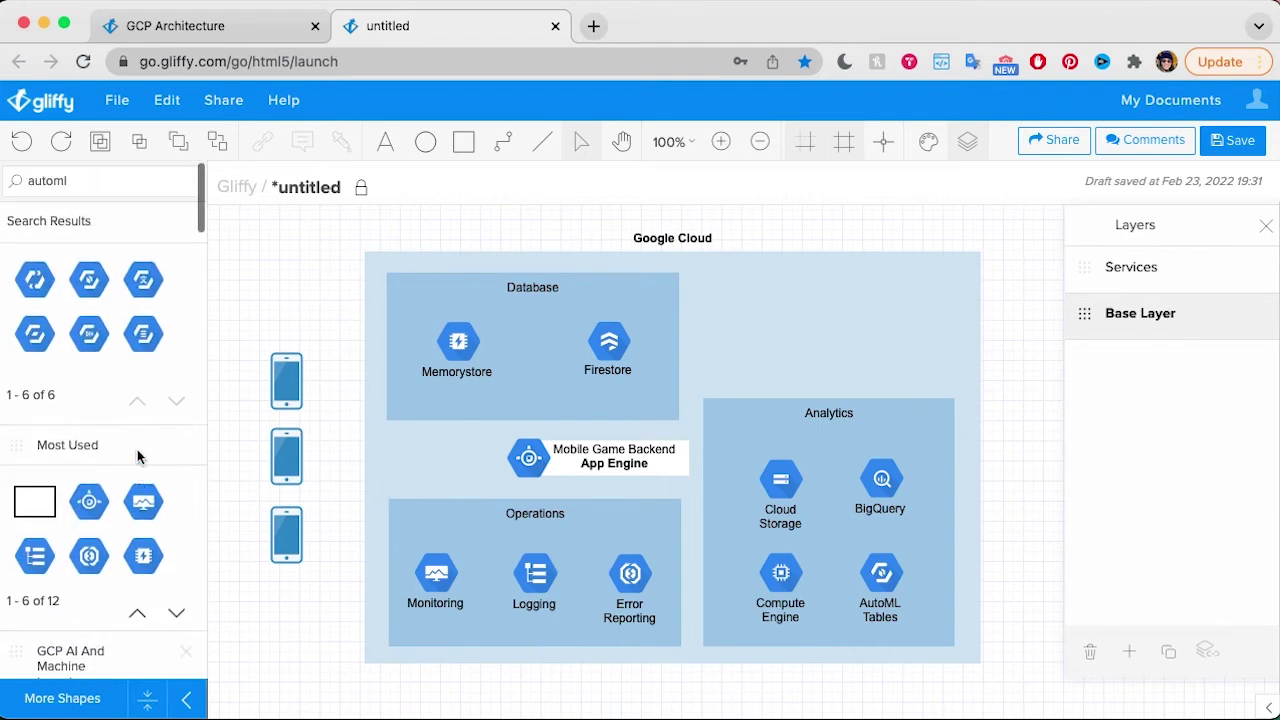
click(79, 178)
key(super+a)
text(l)
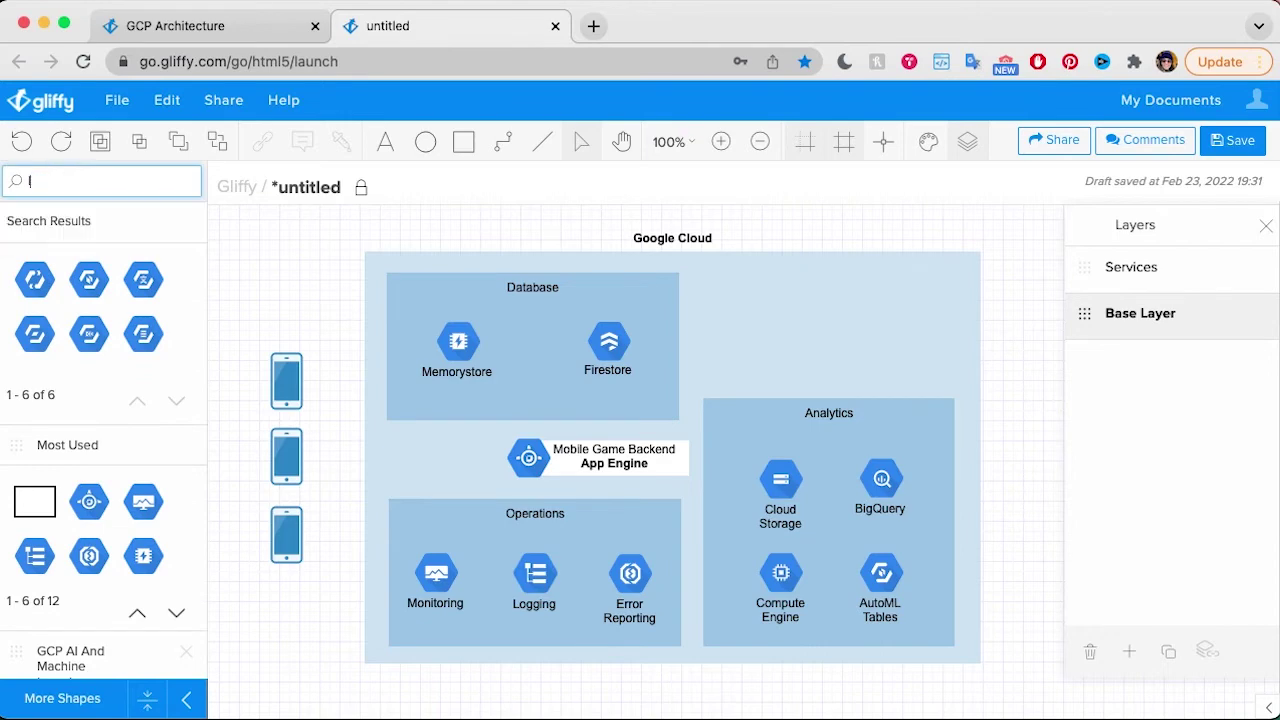
text(oad balancer)
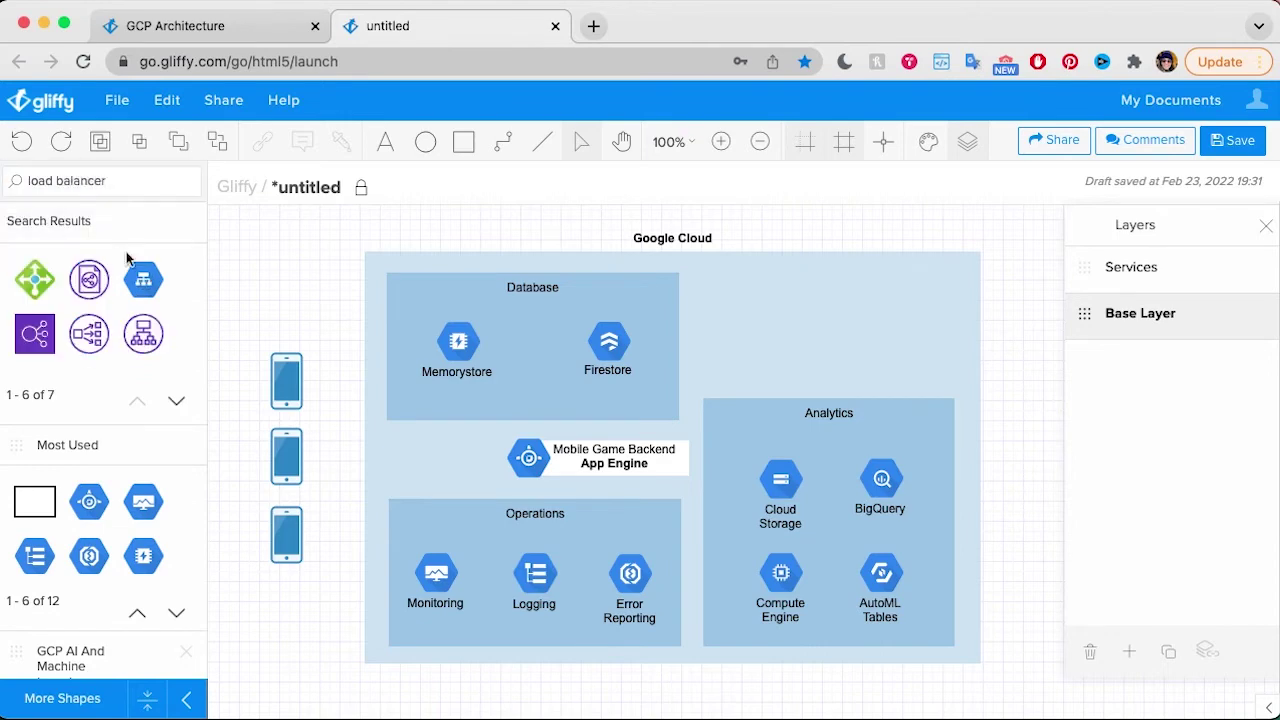
drag(143, 280, 396, 460)
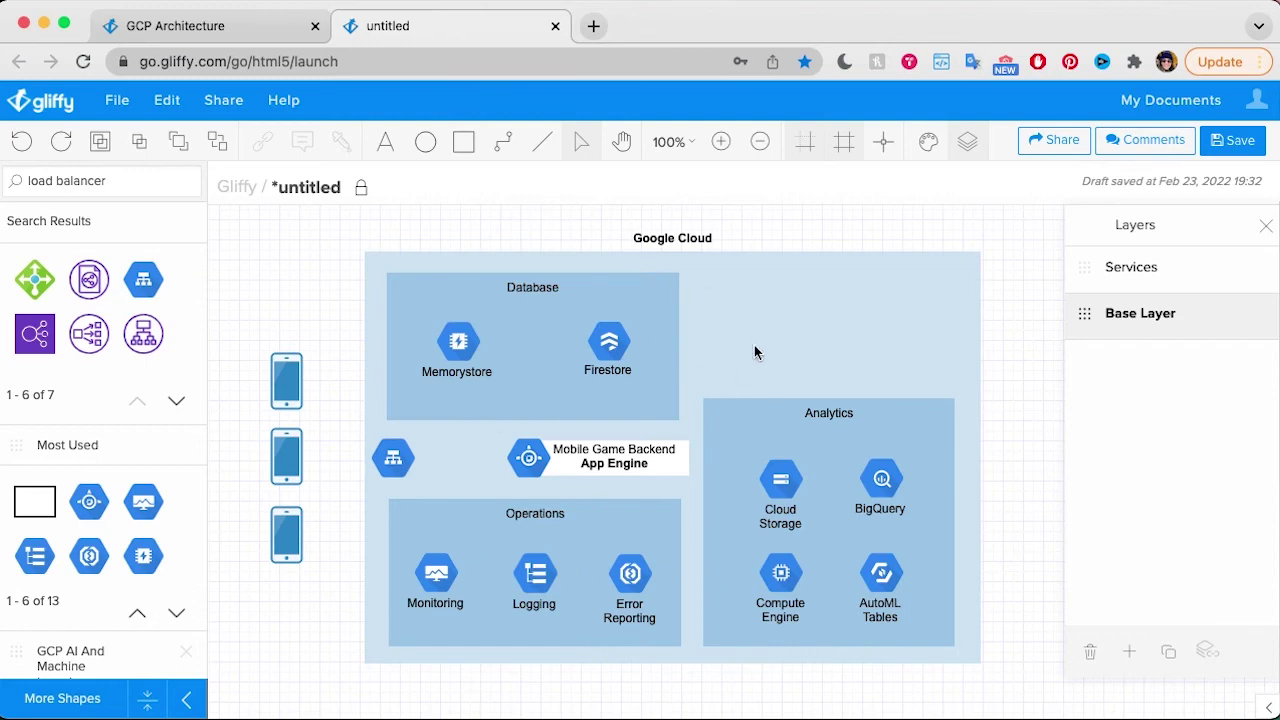
Connect the top and bottom phones to the load balancer with connectors.
click(506, 146)
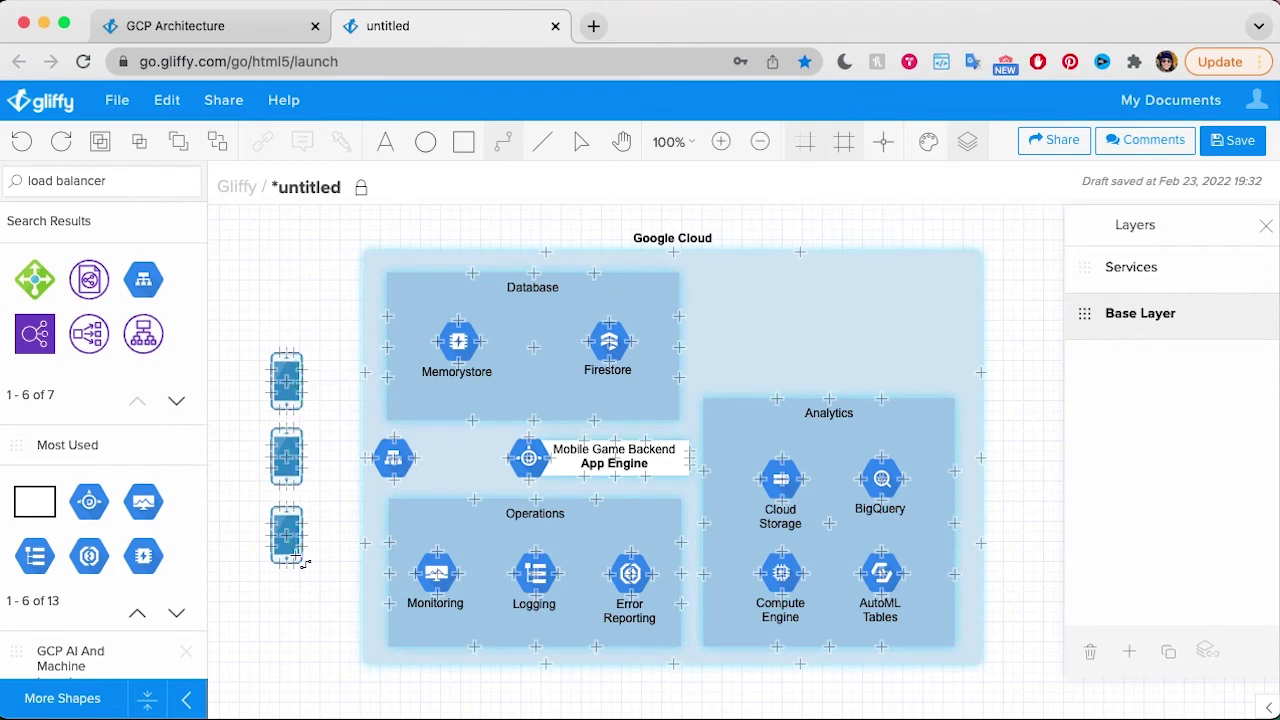
drag(304, 379, 370, 458)
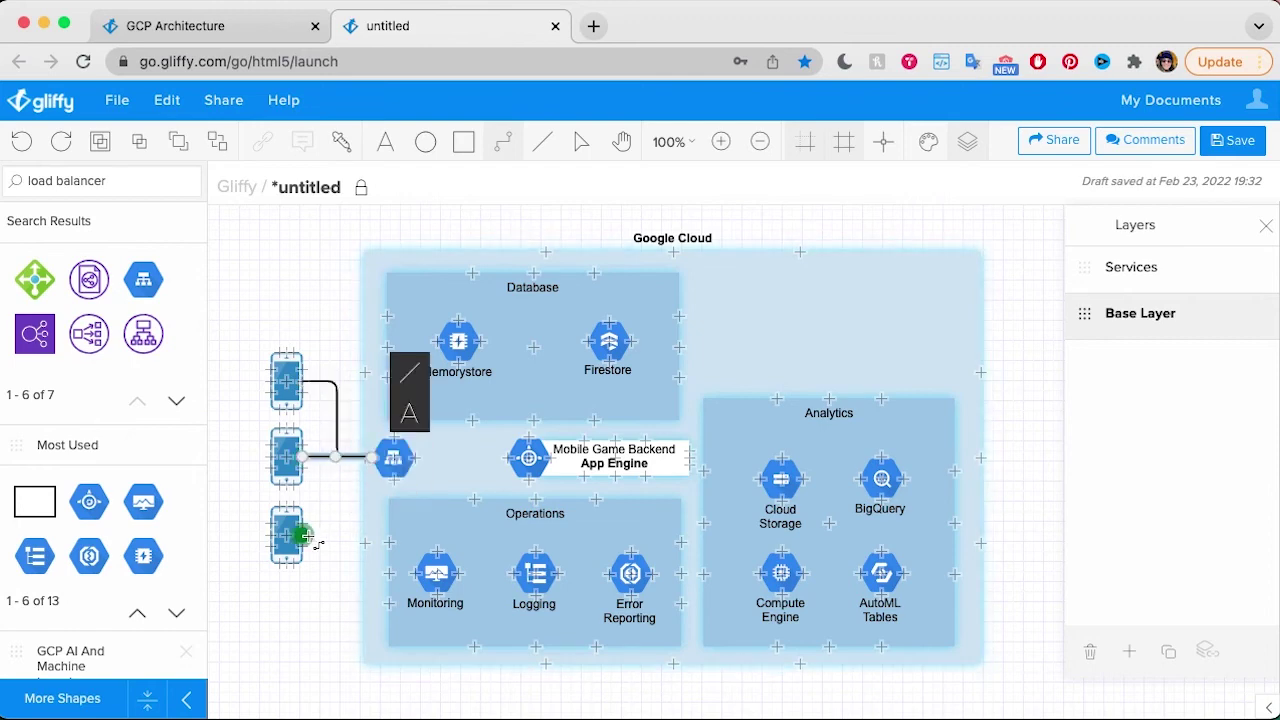
drag(304, 535, 378, 476)
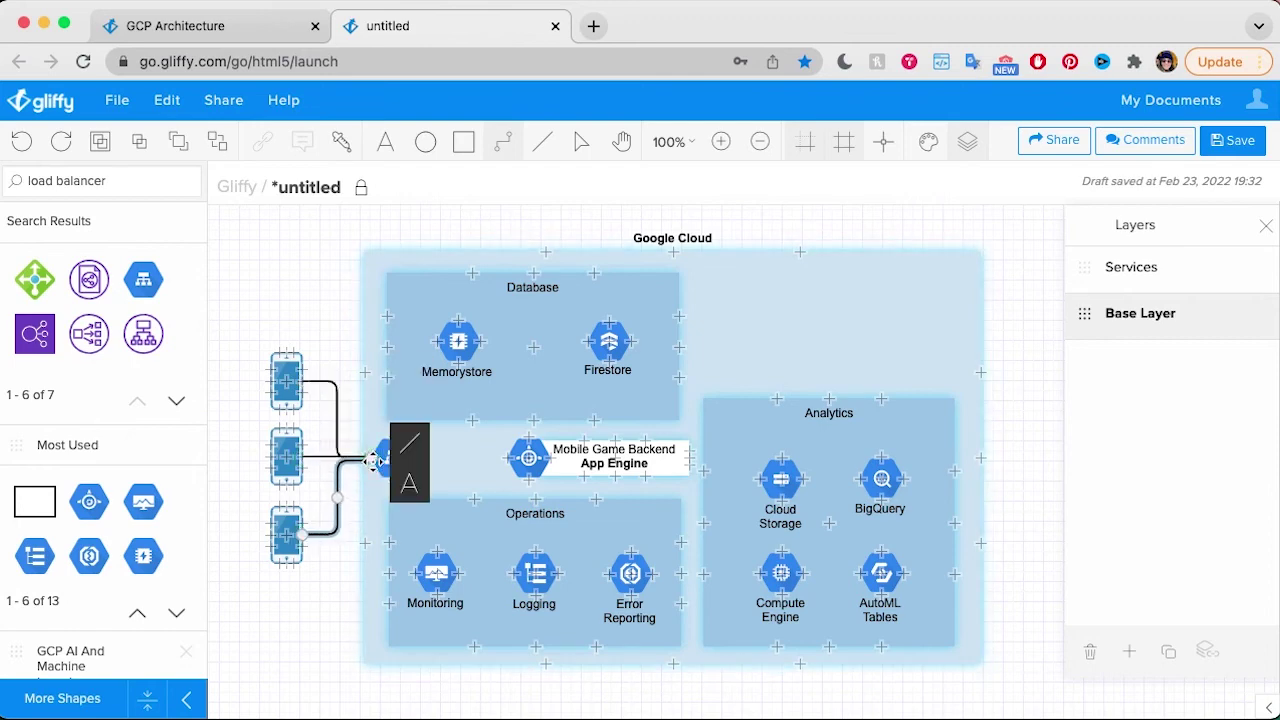
click(582, 143)
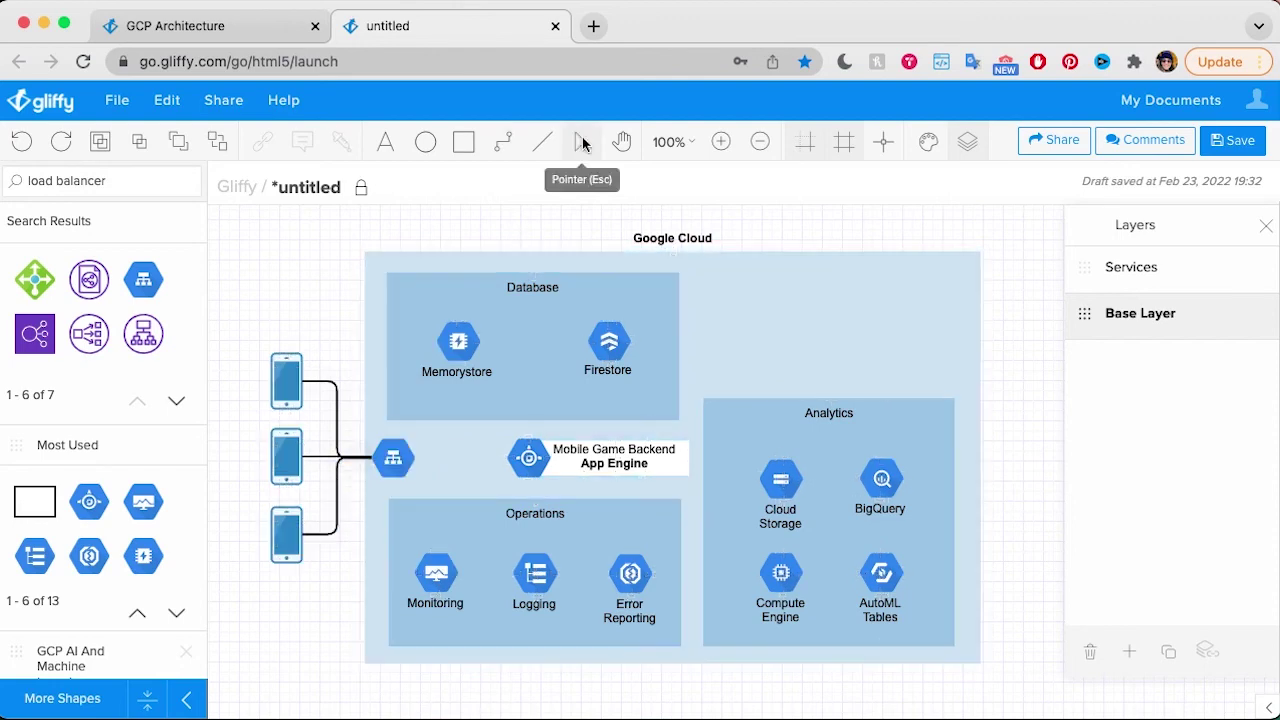
Give the middle phone's connector arrowheads at both its start and end.
click(327, 456)
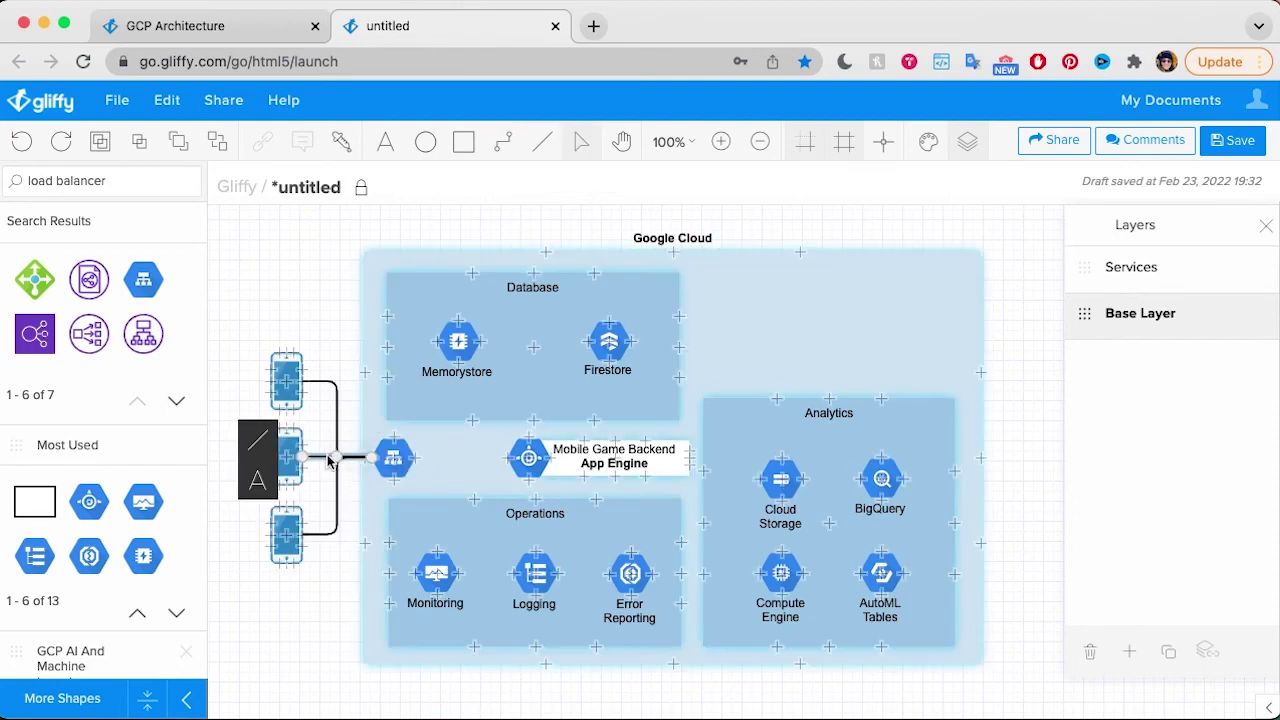
click(258, 447)
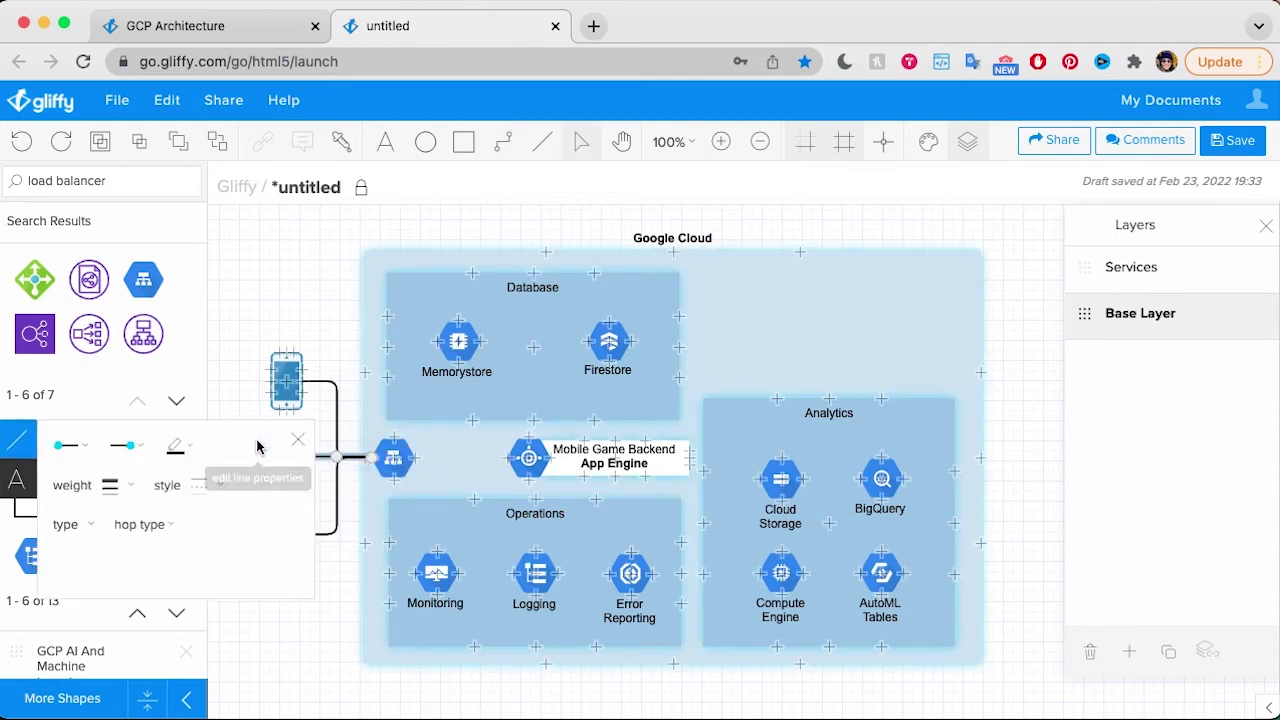
click(136, 450)
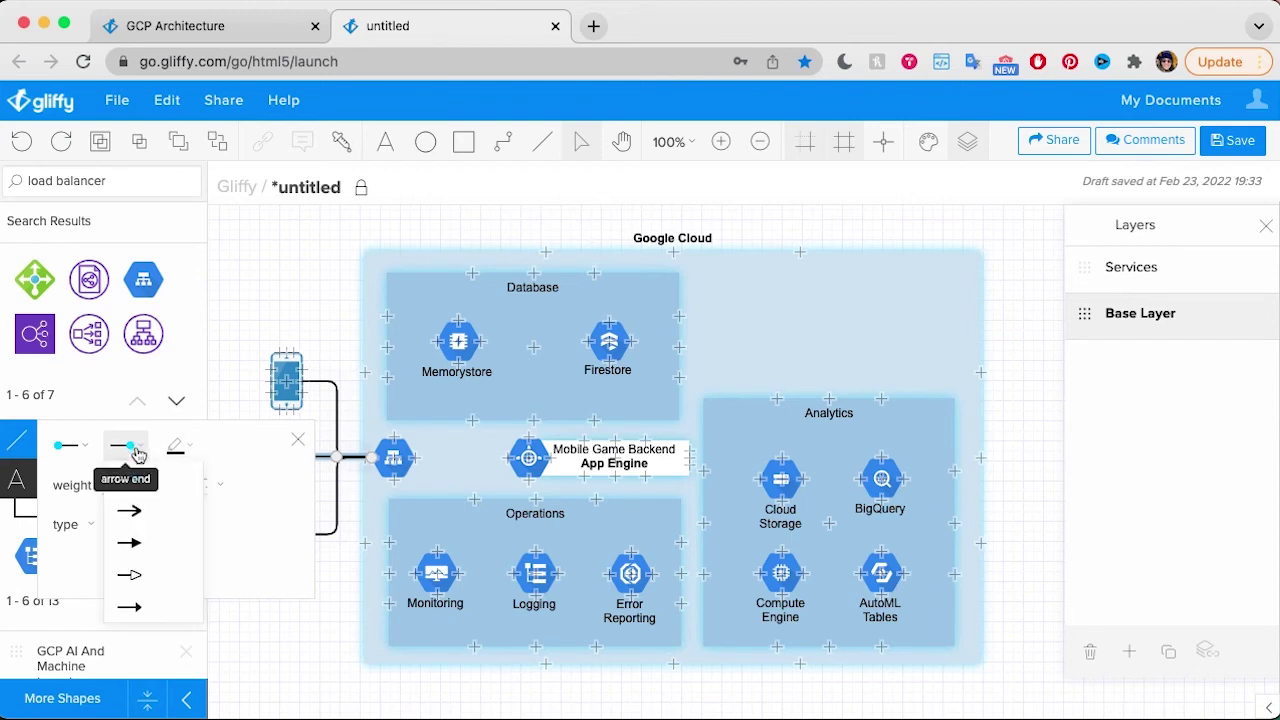
click(133, 513)
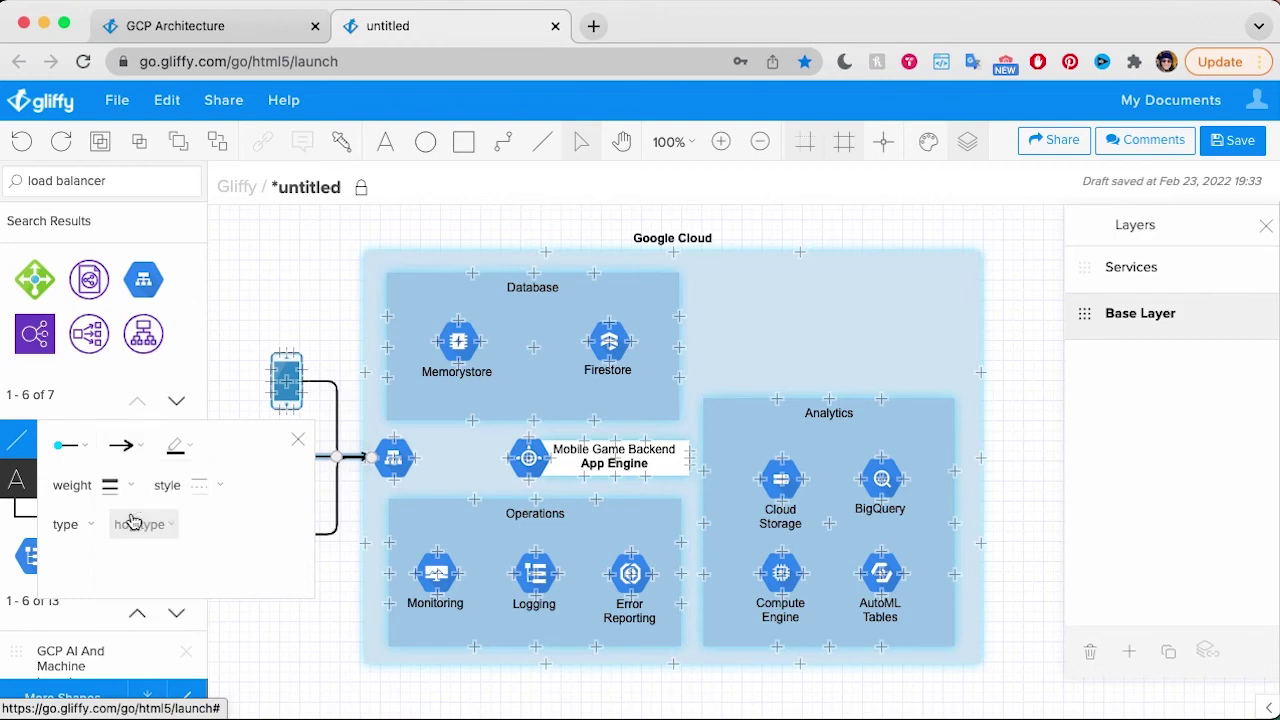
click(68, 445)
click(96, 524)
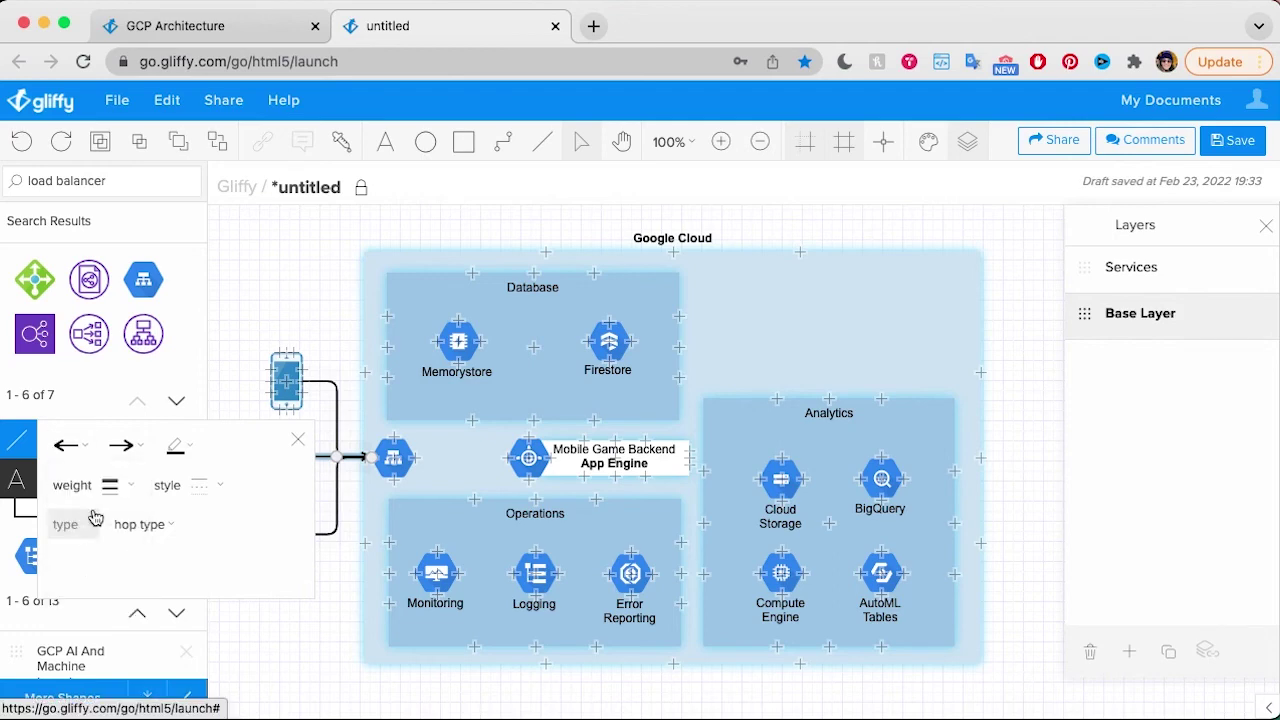
click(314, 298)
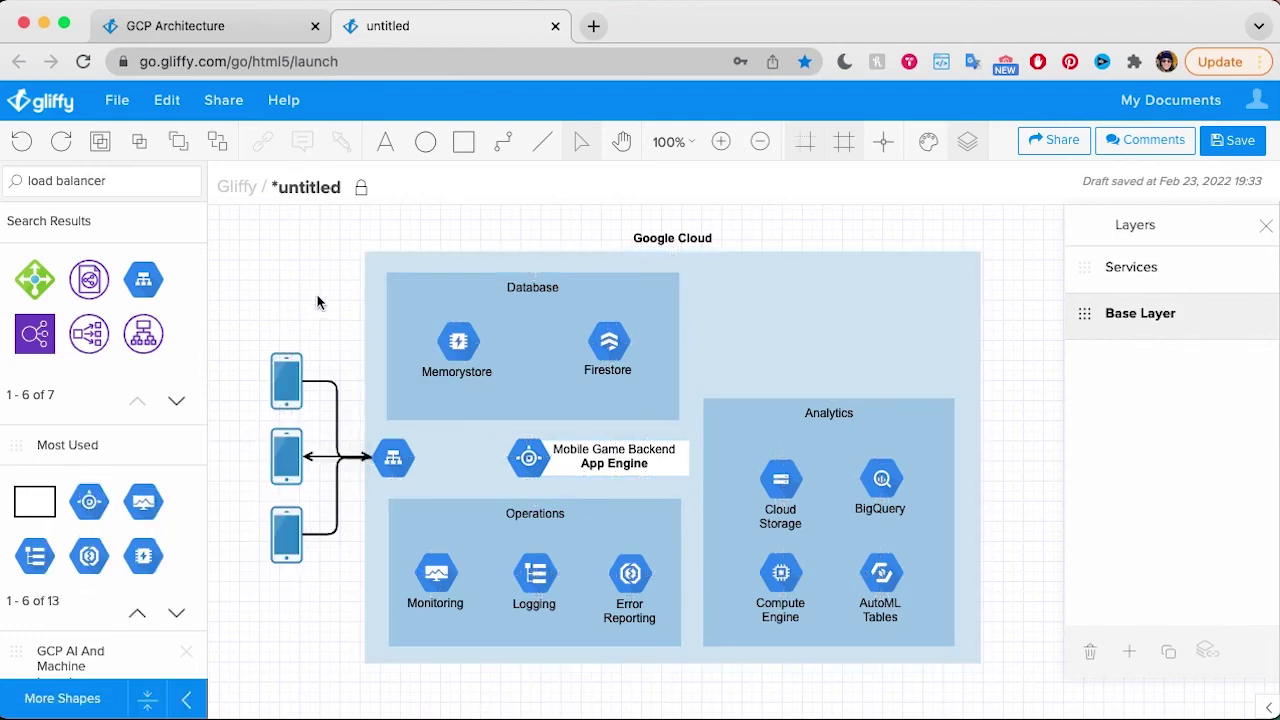
Add start arrowheads to the top and bottom phone connectors.
click(336, 400)
click(72, 370)
click(130, 434)
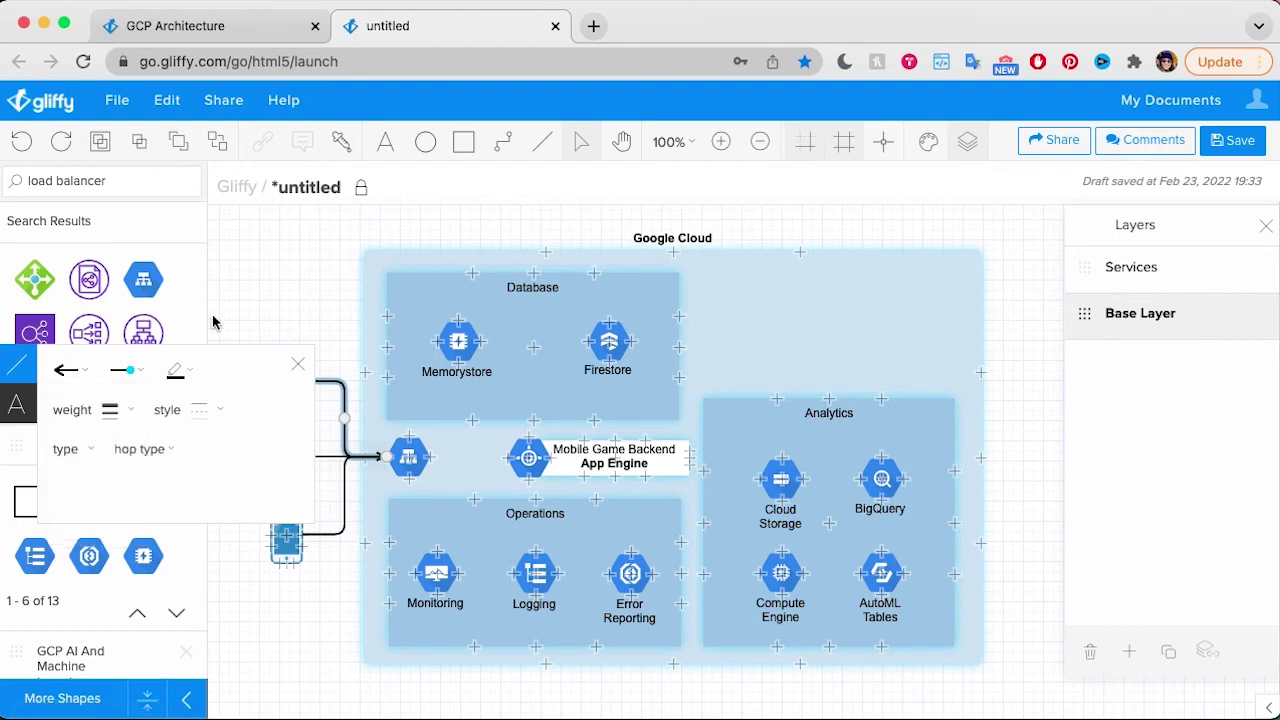
click(329, 500)
click(336, 540)
click(260, 460)
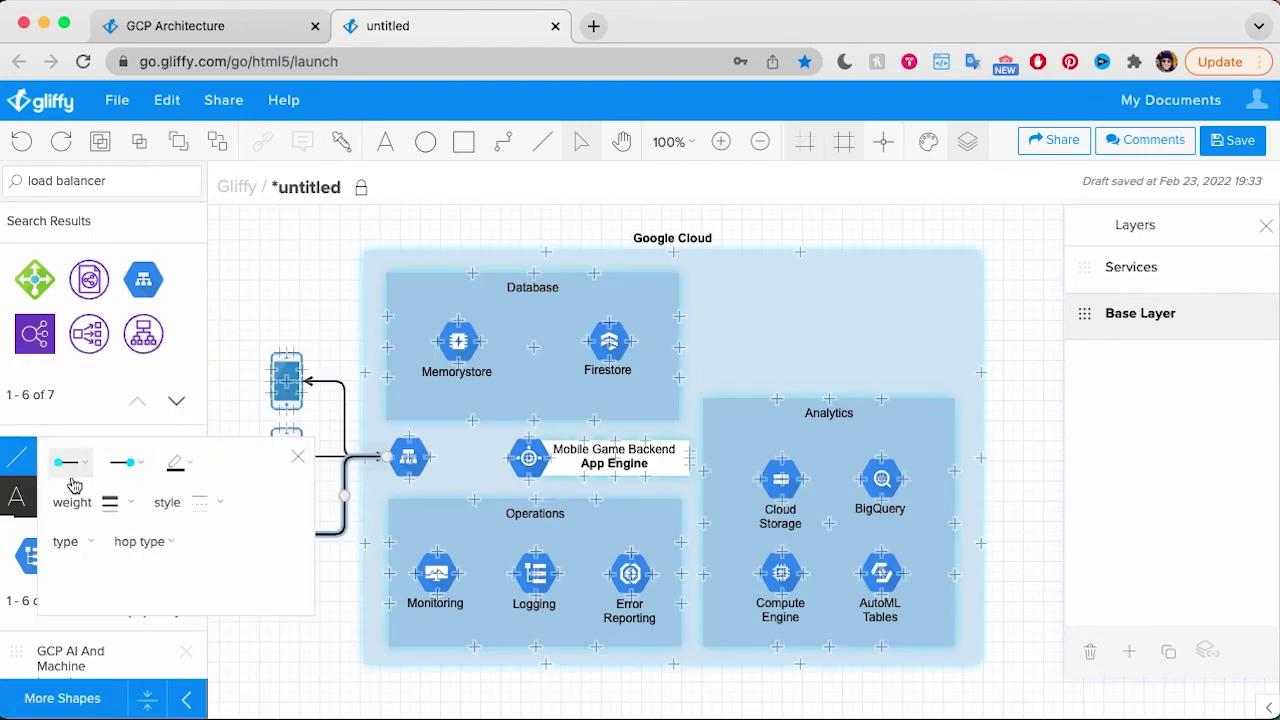
click(72, 470)
click(126, 523)
click(271, 266)
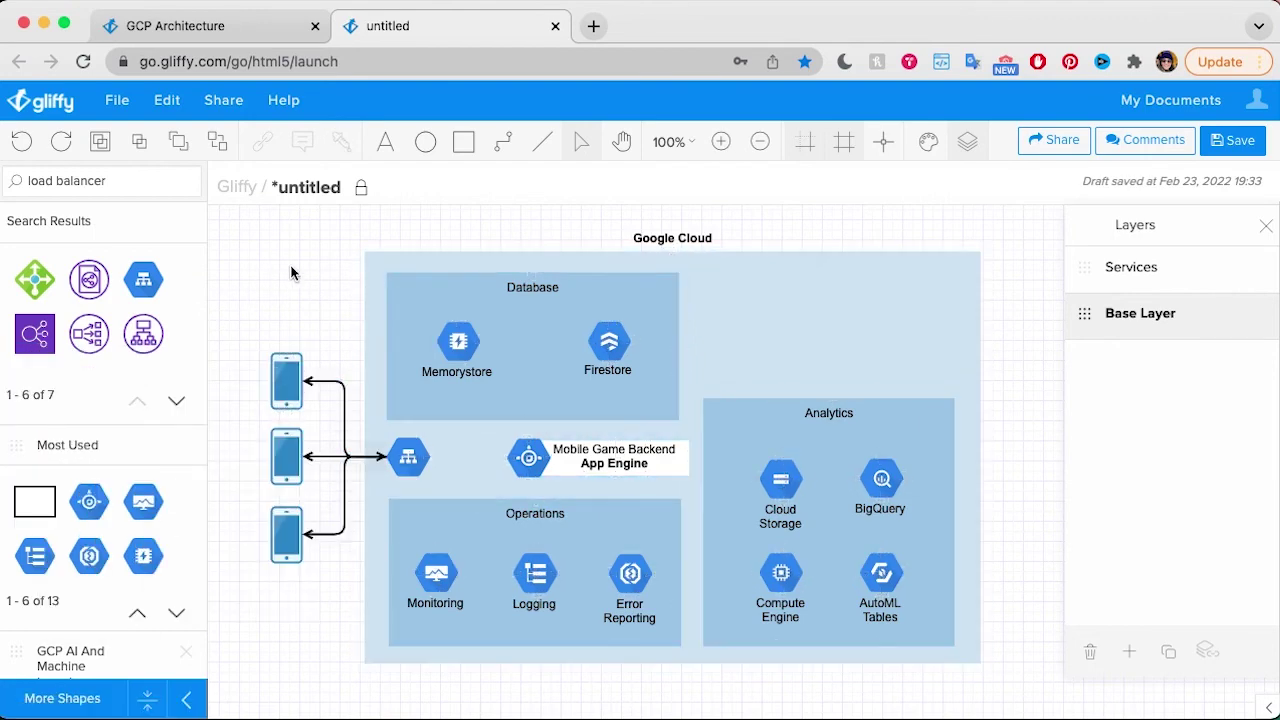
Draw a connector from the load balancer to App Engine.
click(505, 143)
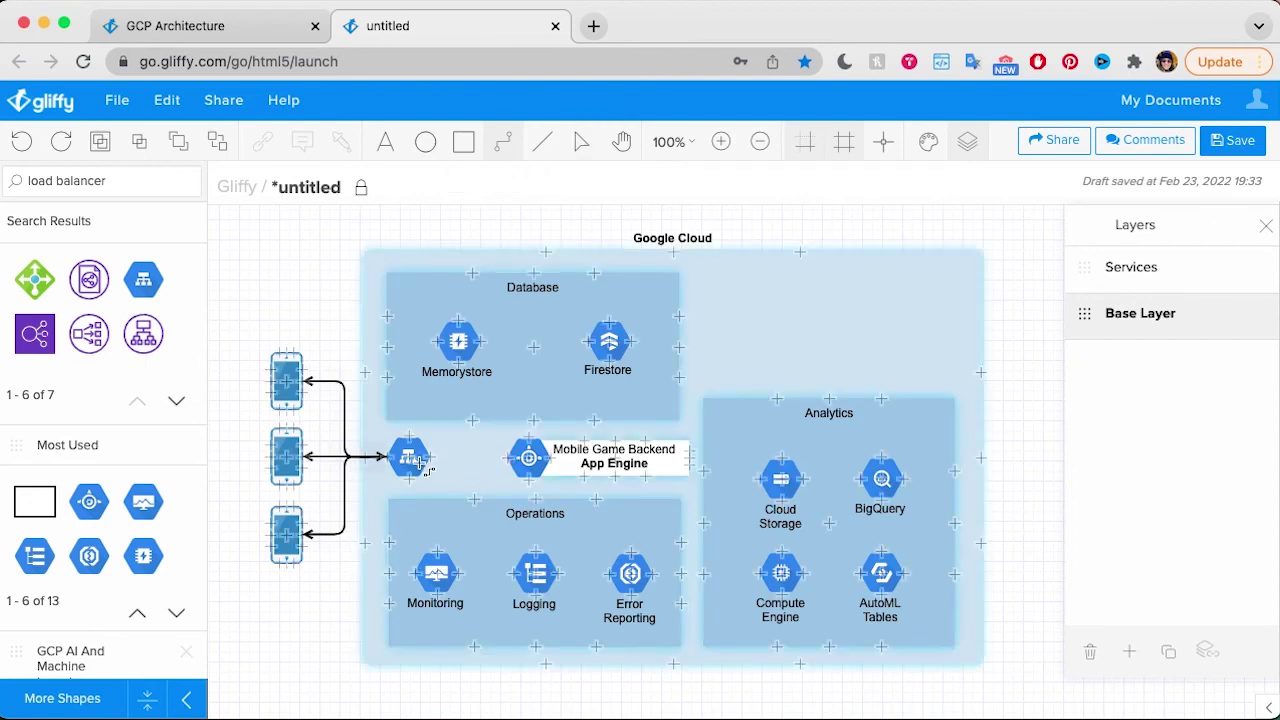
drag(416, 457, 508, 460)
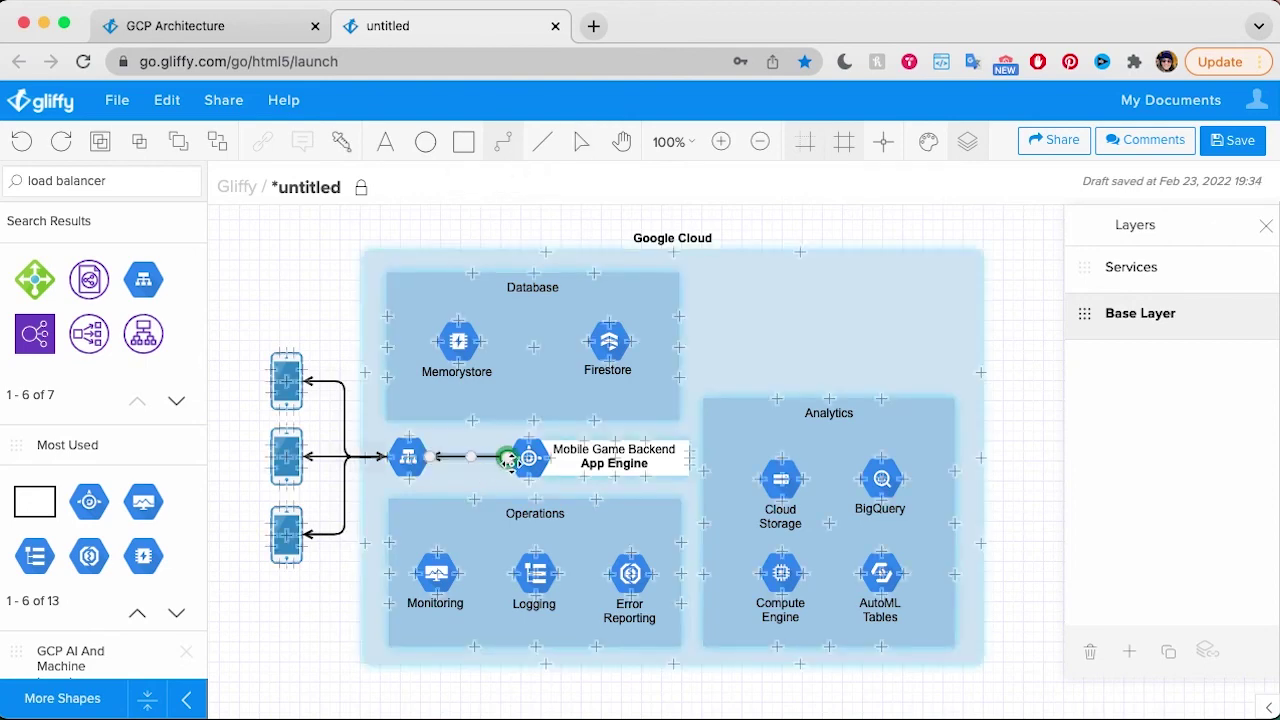
drag(508, 460, 608, 364)
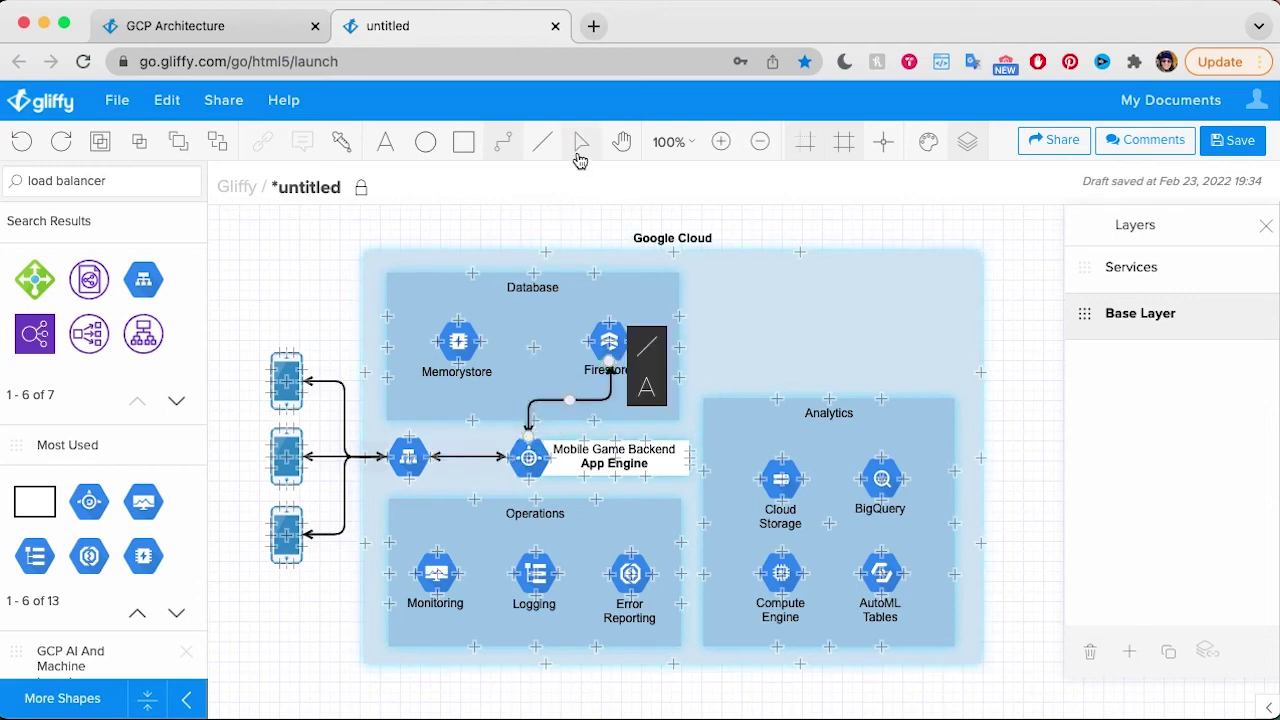
click(580, 141)
Set the Firestore label position to Text Above.
click(609, 342)
click(669, 350)
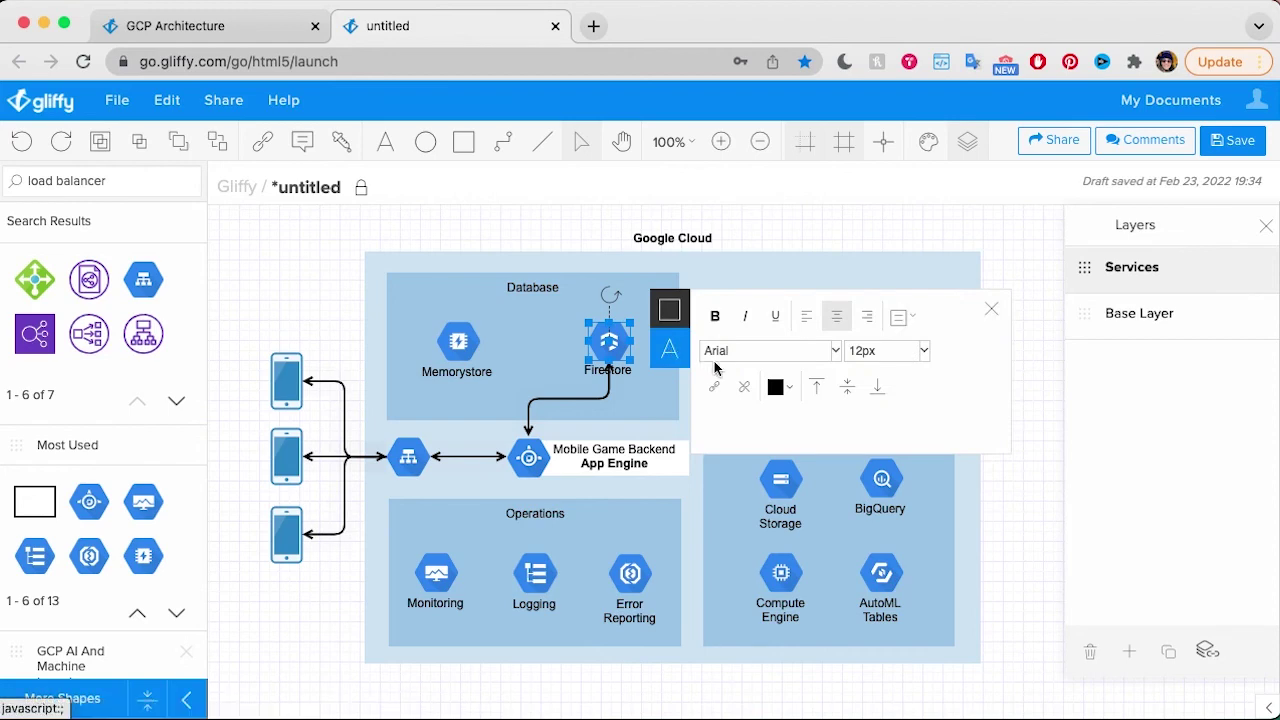
click(898, 328)
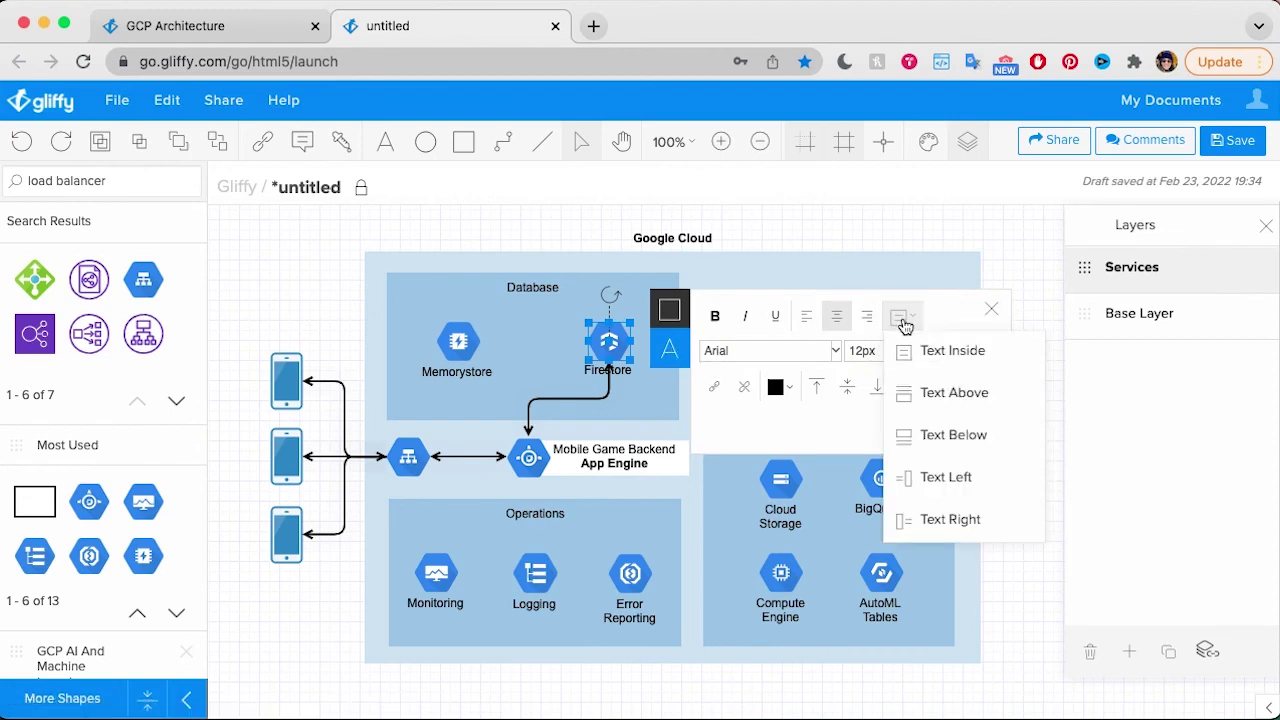
click(948, 392)
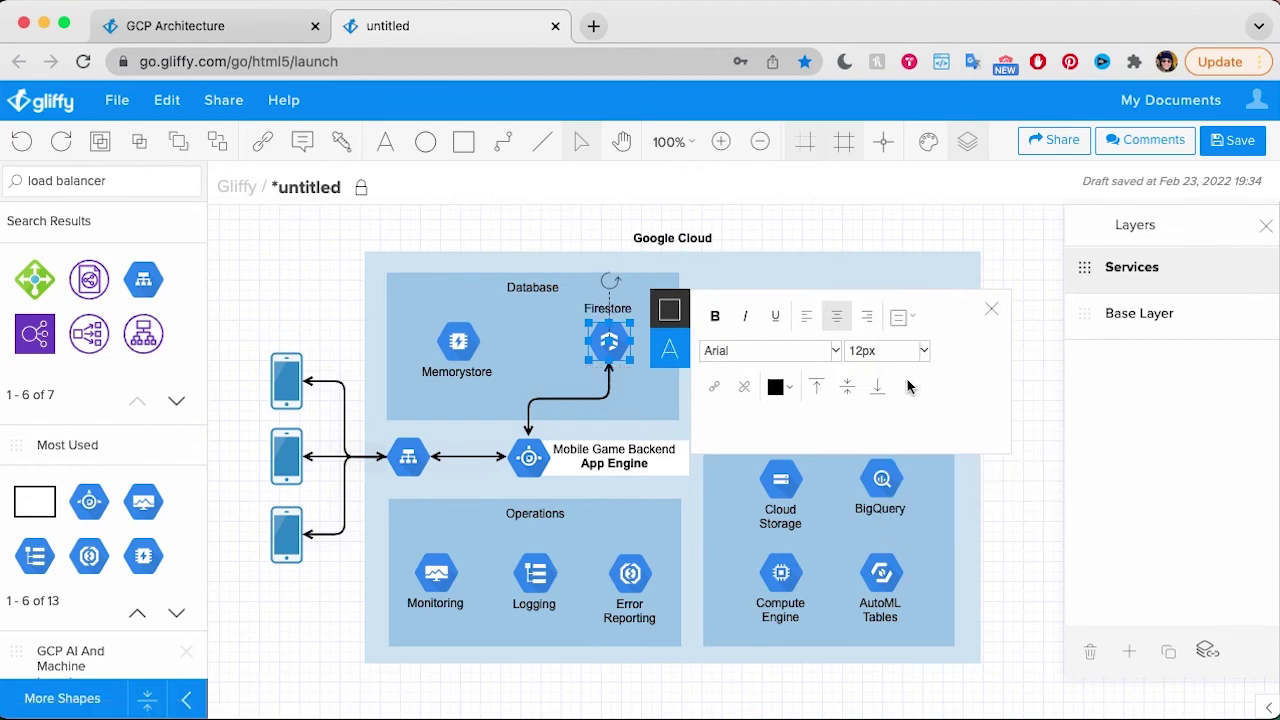
click(990, 311)
click(737, 224)
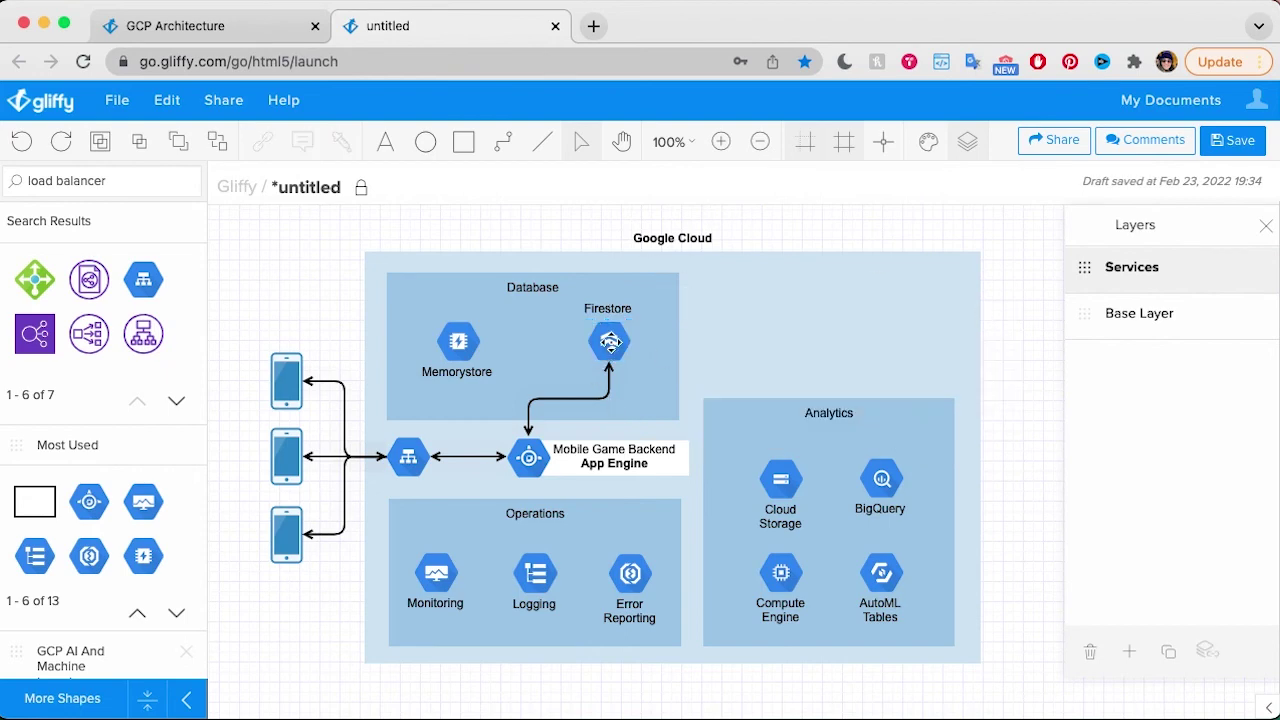
Nudge Firestore and Memorystore down and set the Memorystore label to Text Above.
drag(610, 342, 610, 347)
drag(458, 341, 458, 346)
double_click(458, 346)
click(746, 317)
click(800, 394)
click(809, 241)
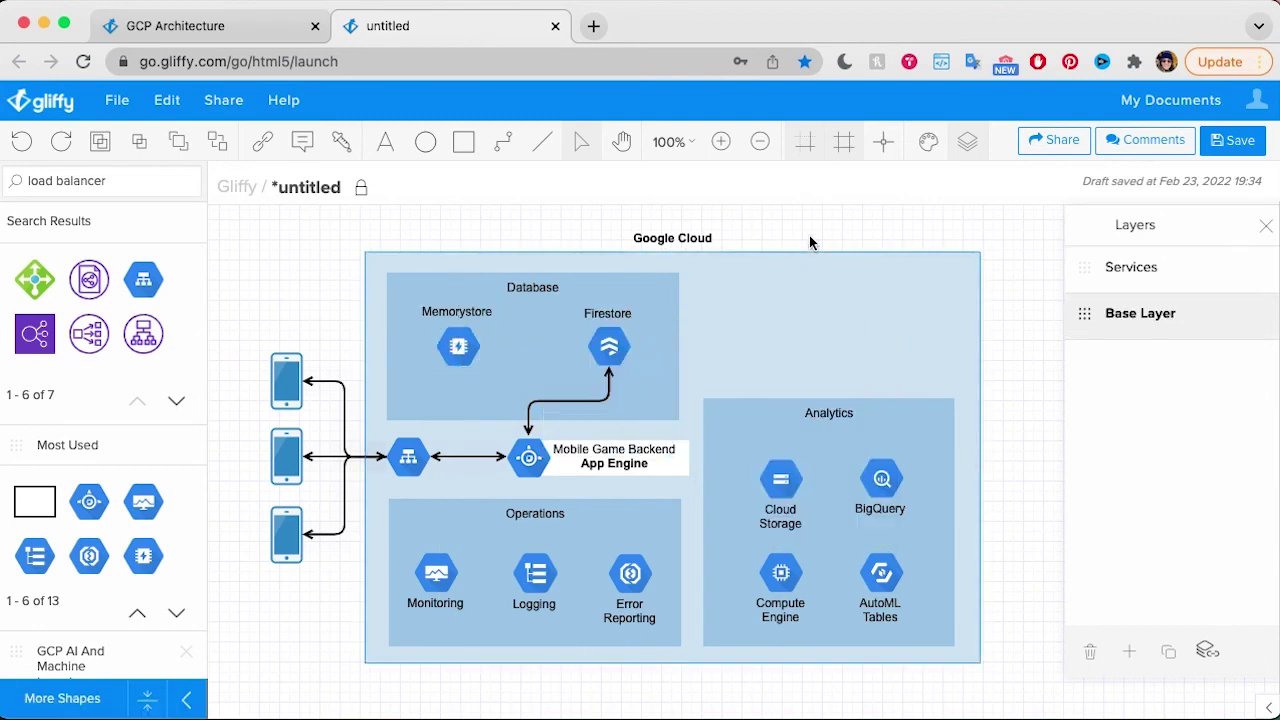
click(543, 245)
click(306, 240)
click(503, 141)
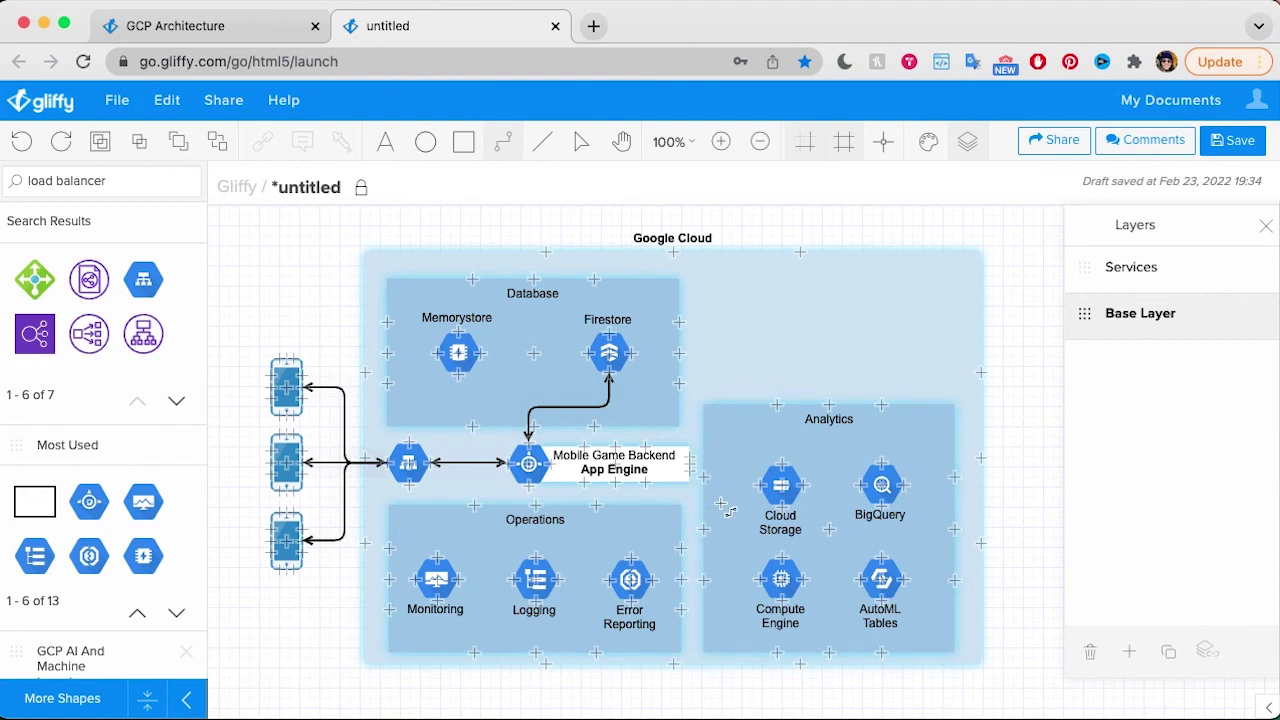
Connect App Engine to the Analytics group and shift Analytics slightly right.
mouse_move(703, 528)
mouse_down()
mouse_move(700, 458)
mouse_move(611, 470)
mouse_up()
drag(874, 437, 886, 437)
key(Escape)
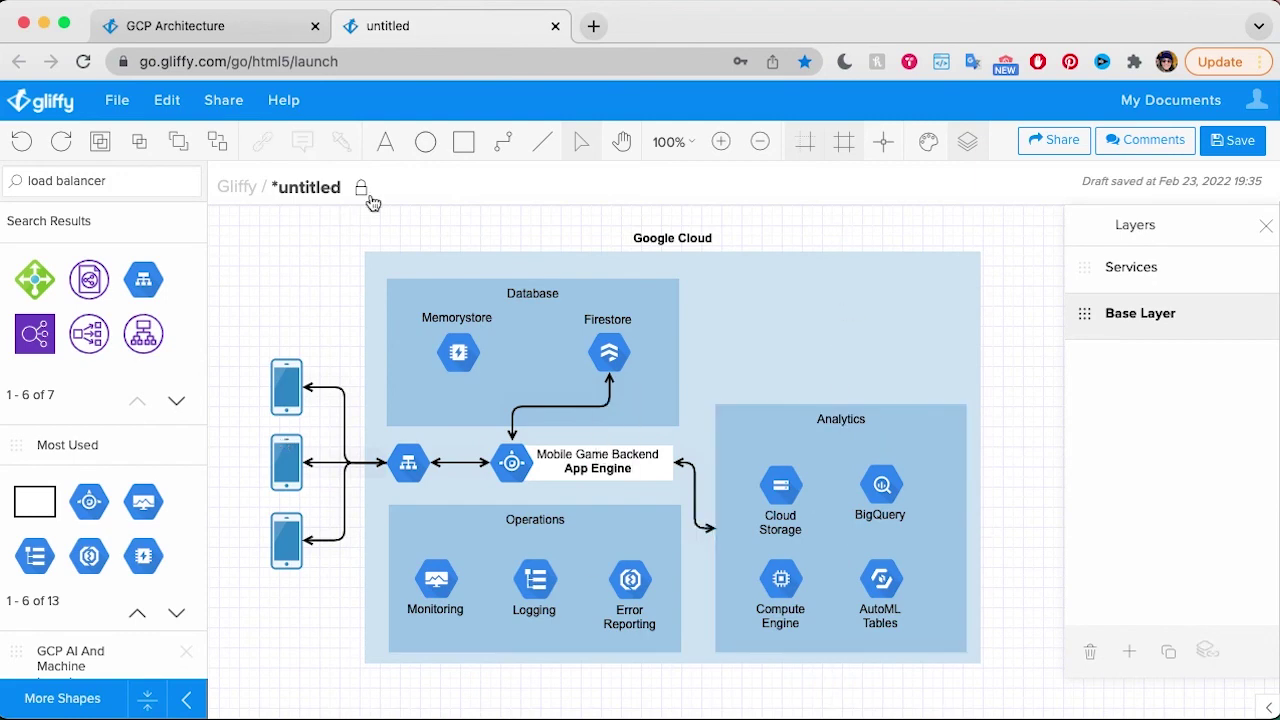
Draw a Logging-to-Analytics connector with its bend moved left and no start arrowhead.
key(c)
scroll(665, 510, down, 2)
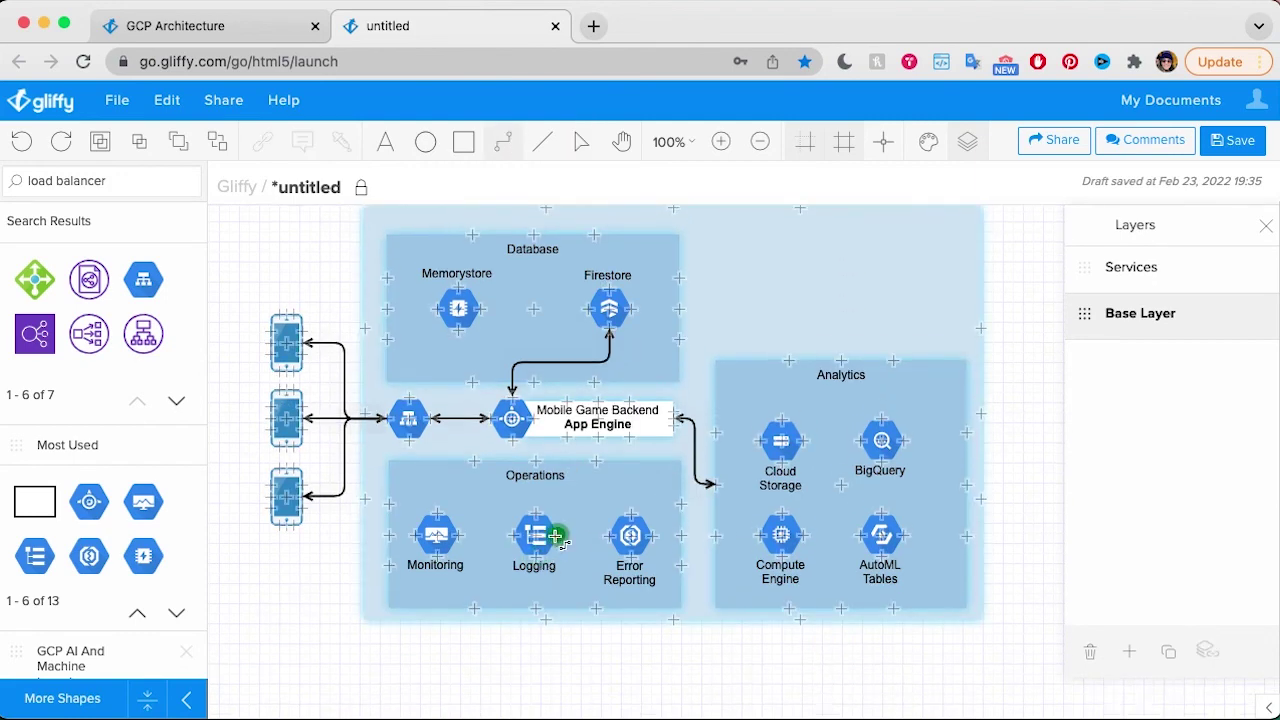
drag(557, 537, 715, 485)
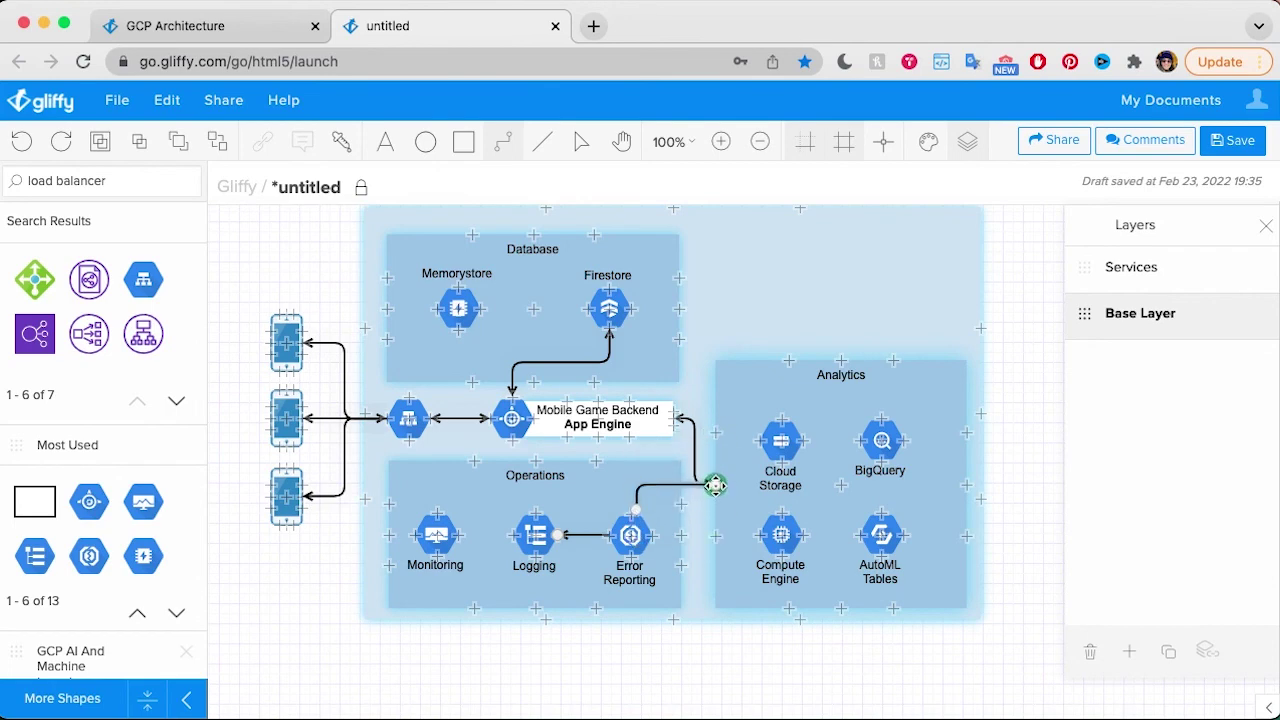
drag(636, 509, 591, 509)
click(260, 462)
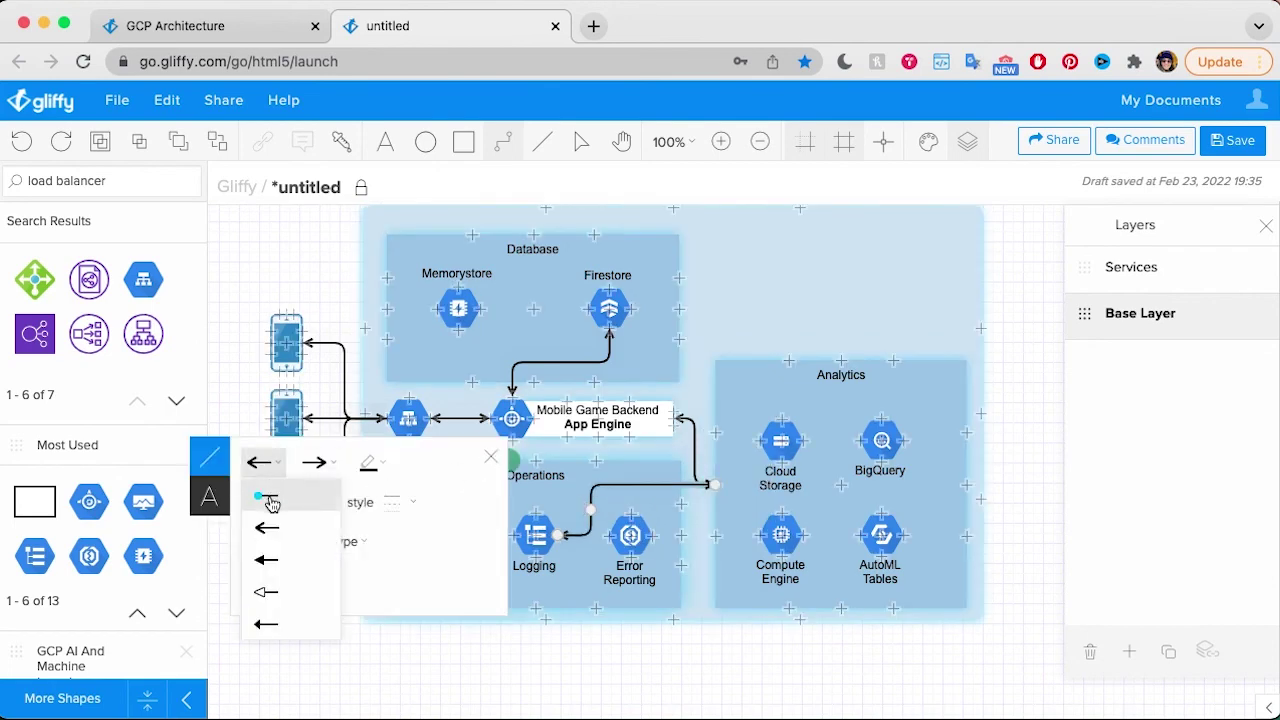
click(272, 497)
key(Escape)
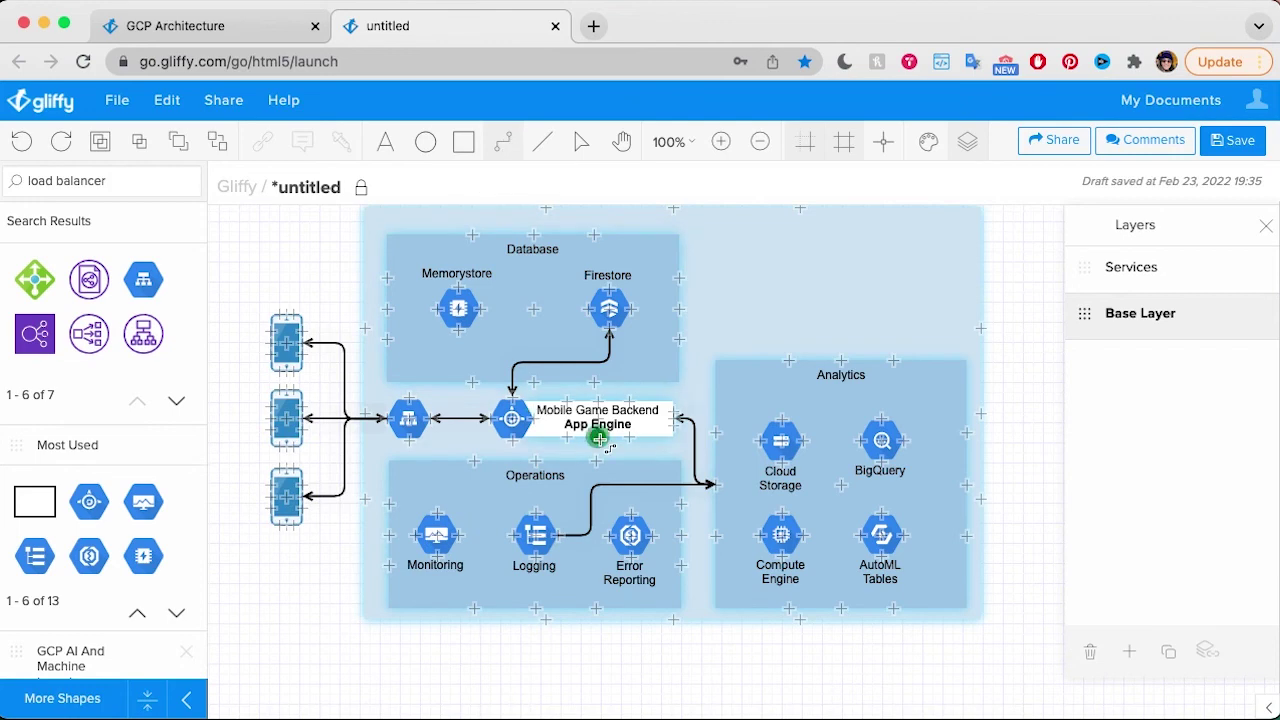
Connect App Engine down to the Operations group.
drag(598, 438, 535, 460)
click(535, 462)
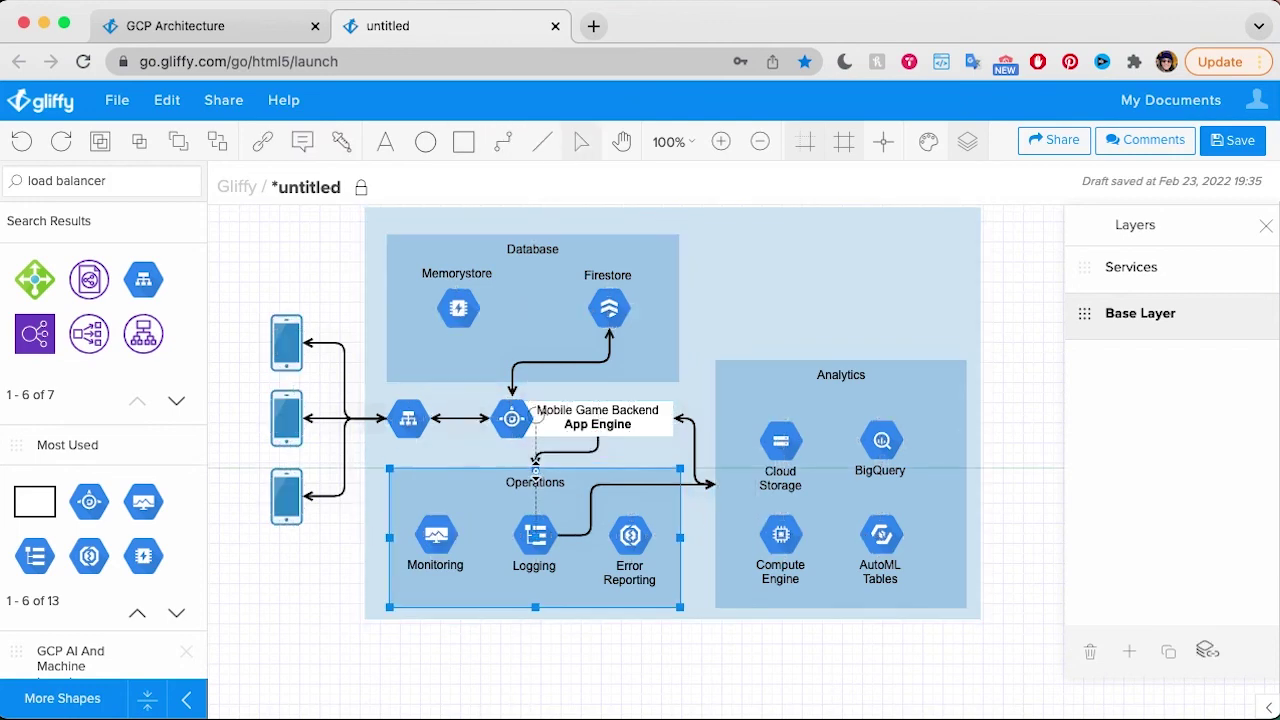
click(563, 645)
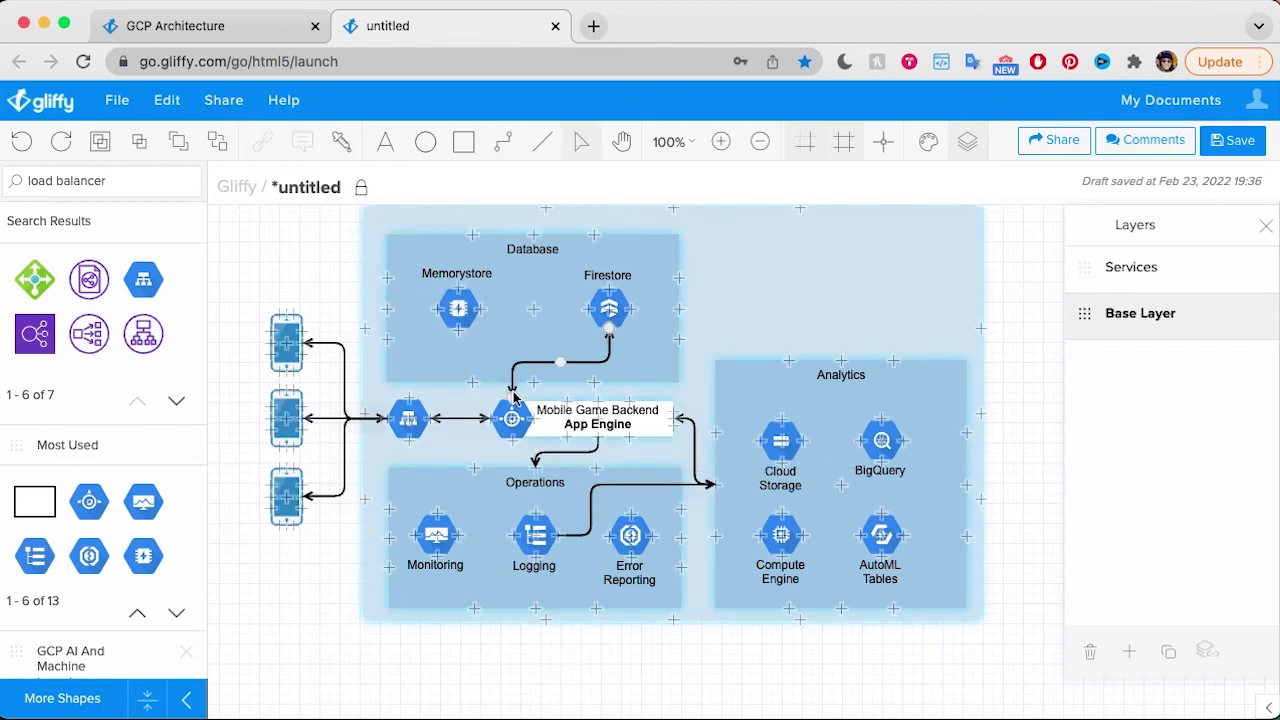
Straighten the Firestore link onto App Engine's top and narrow the Database group to 271px.
drag(513, 397, 597, 405)
drag(608, 308, 599, 305)
click(646, 242)
drag(678, 308, 660, 307)
click(335, 290)
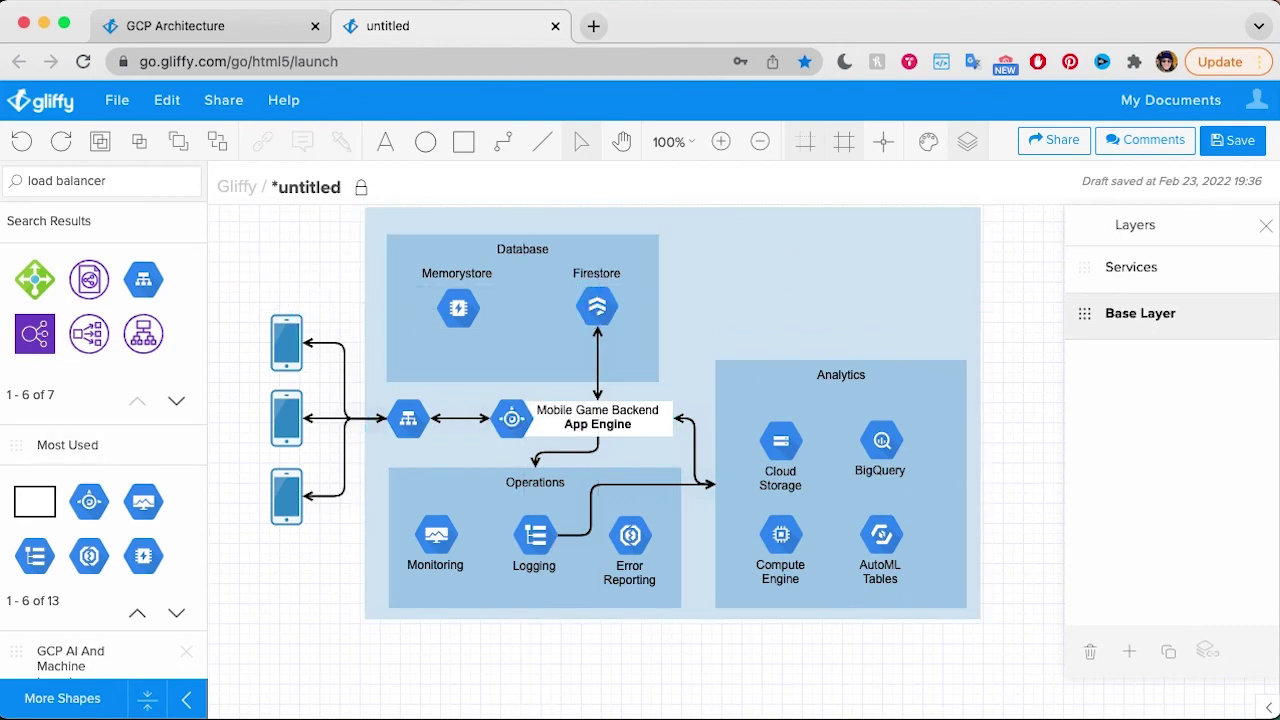
Join Memorystore and Firestore with a dashed connector carrying arrowheads at both ends.
click(503, 141)
drag(468, 308, 582, 308)
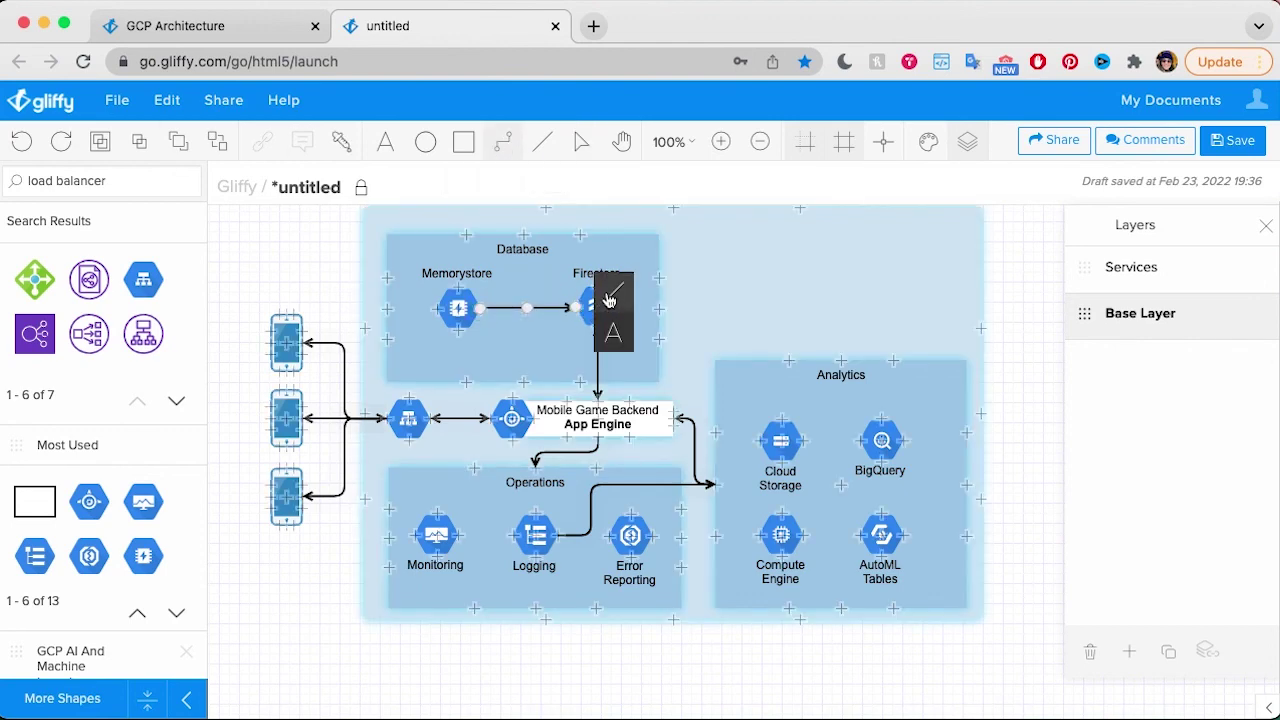
click(613, 292)
click(672, 297)
click(683, 371)
click(800, 337)
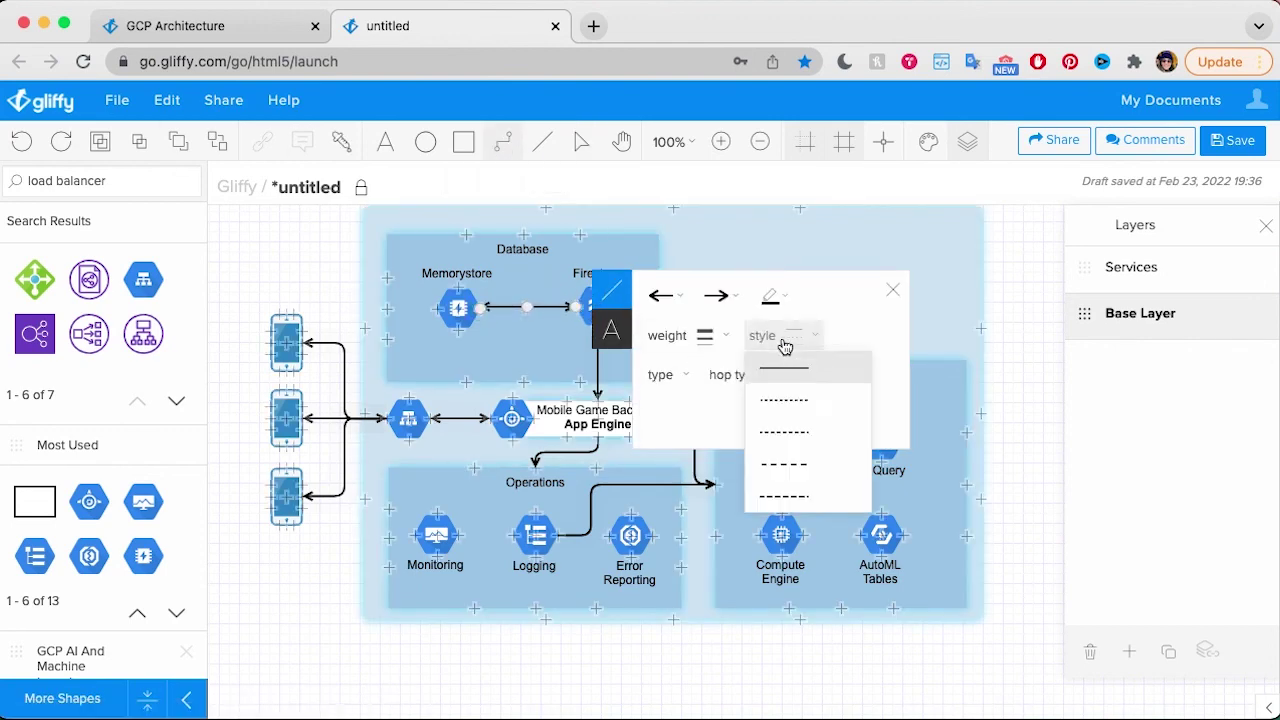
click(797, 443)
click(584, 141)
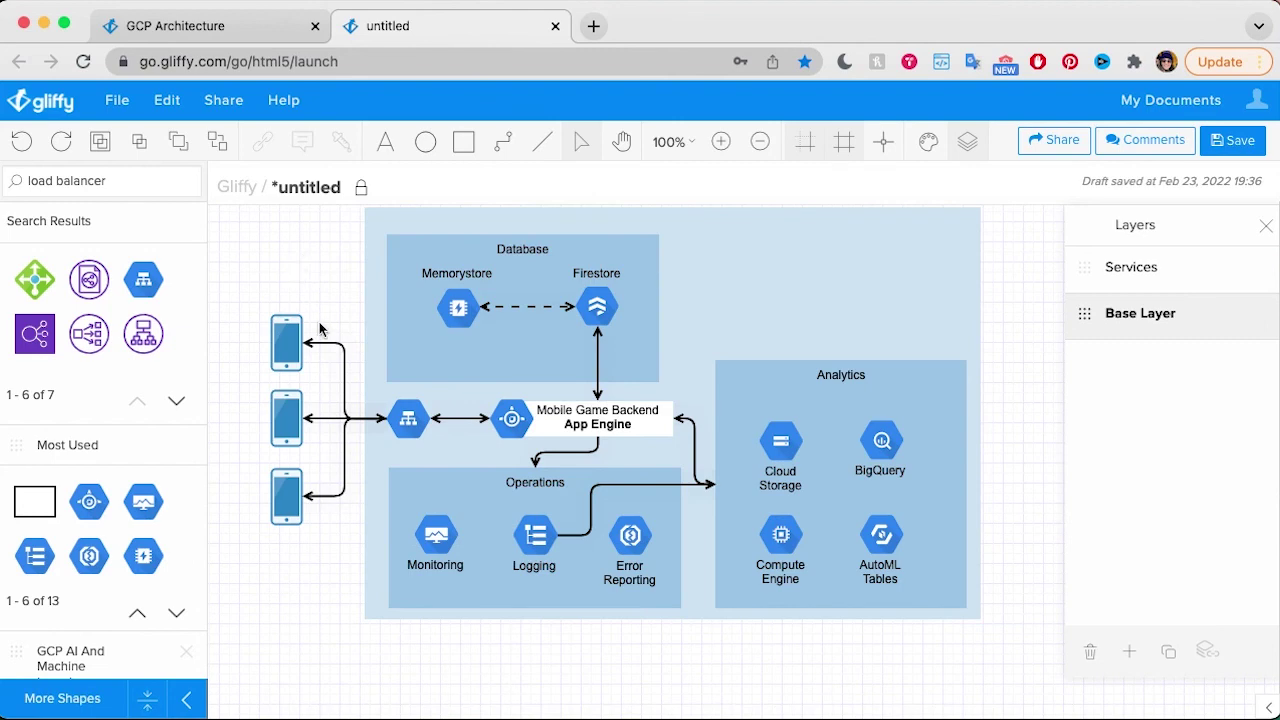
scroll(320, 330, up, 2)
scroll(320, 330, up, 3)
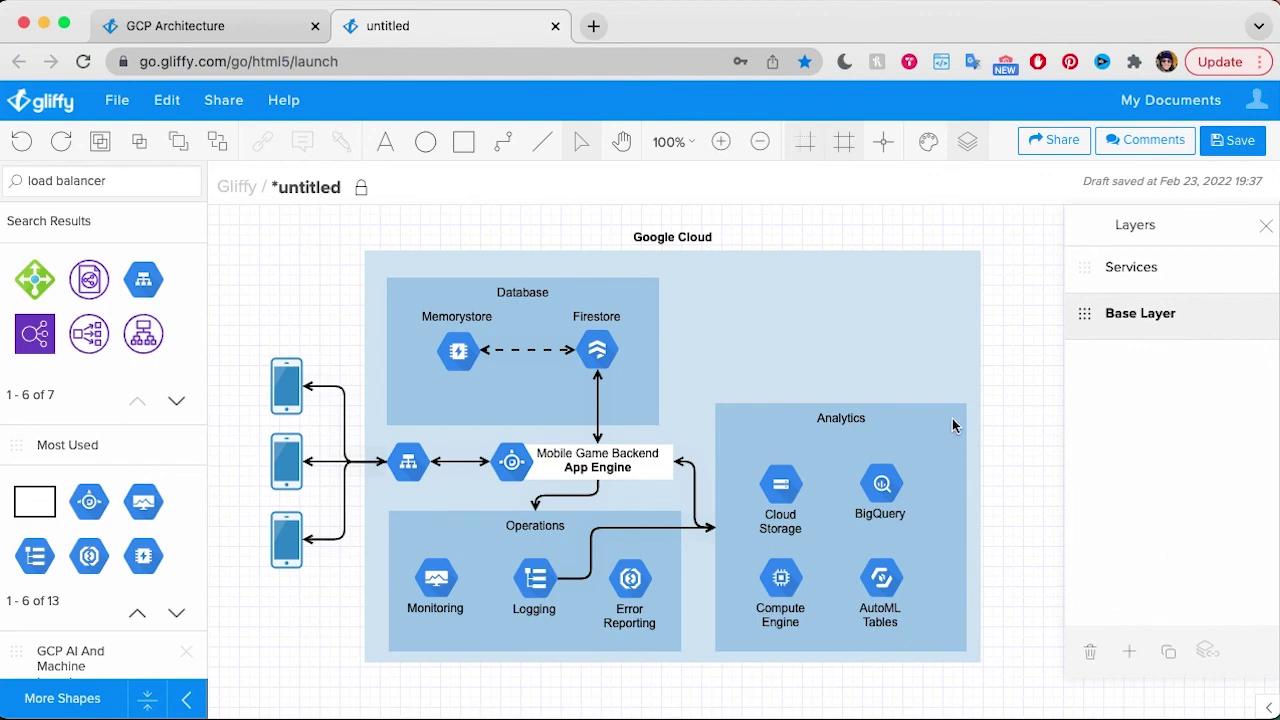
Save the diagram in the Gliffy folder under the name 'GCP Architecture Game Engine'.
click(1237, 150)
text(G)
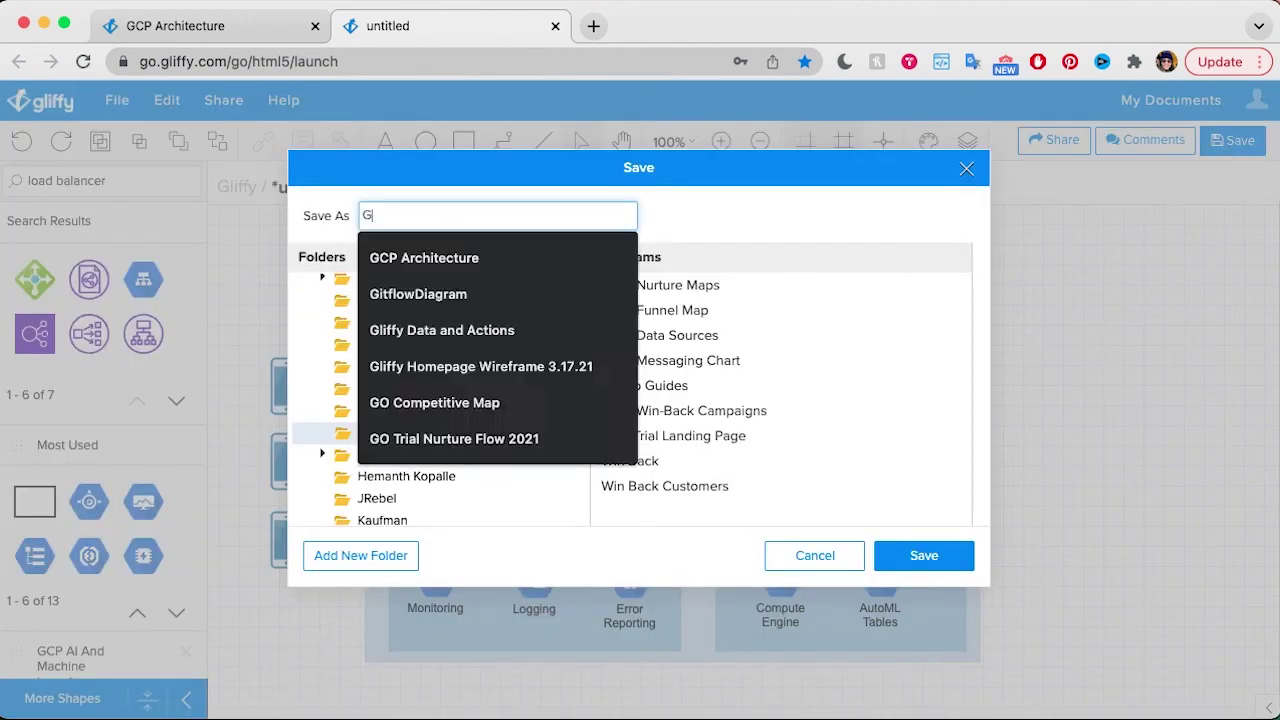
text(CP architect)
click(429, 260)
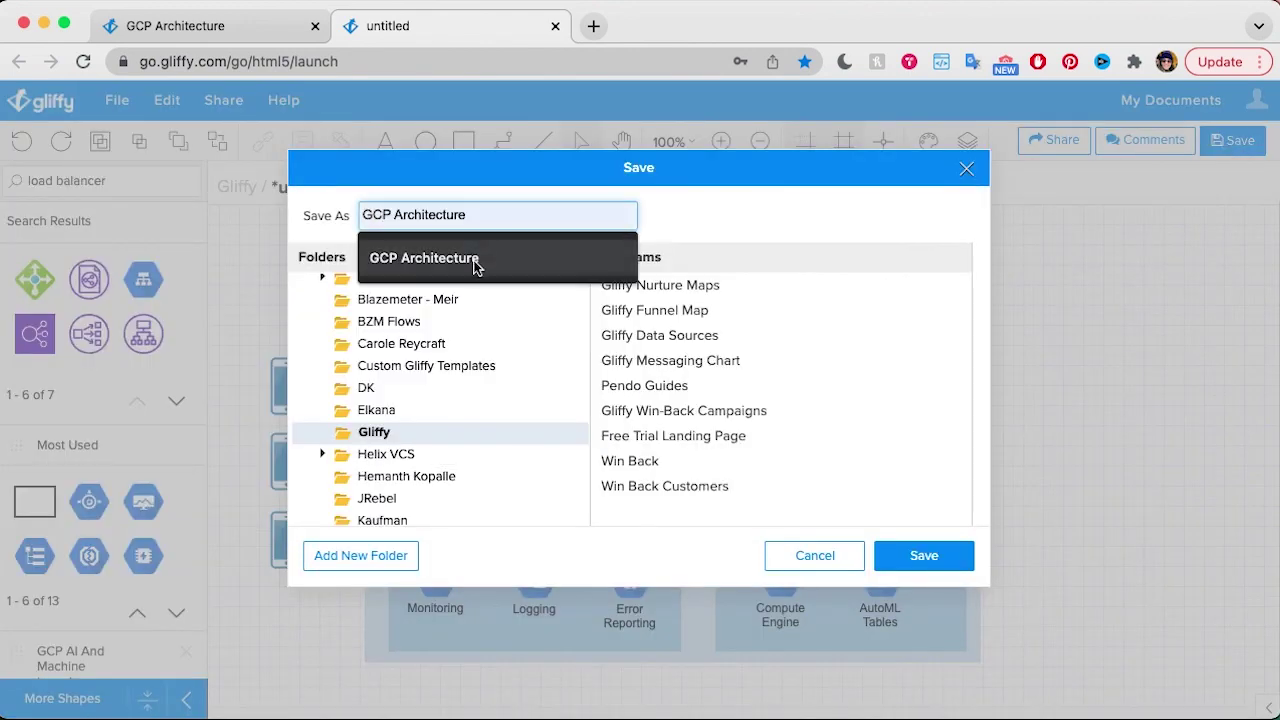
text(Game Engine)
click(923, 552)
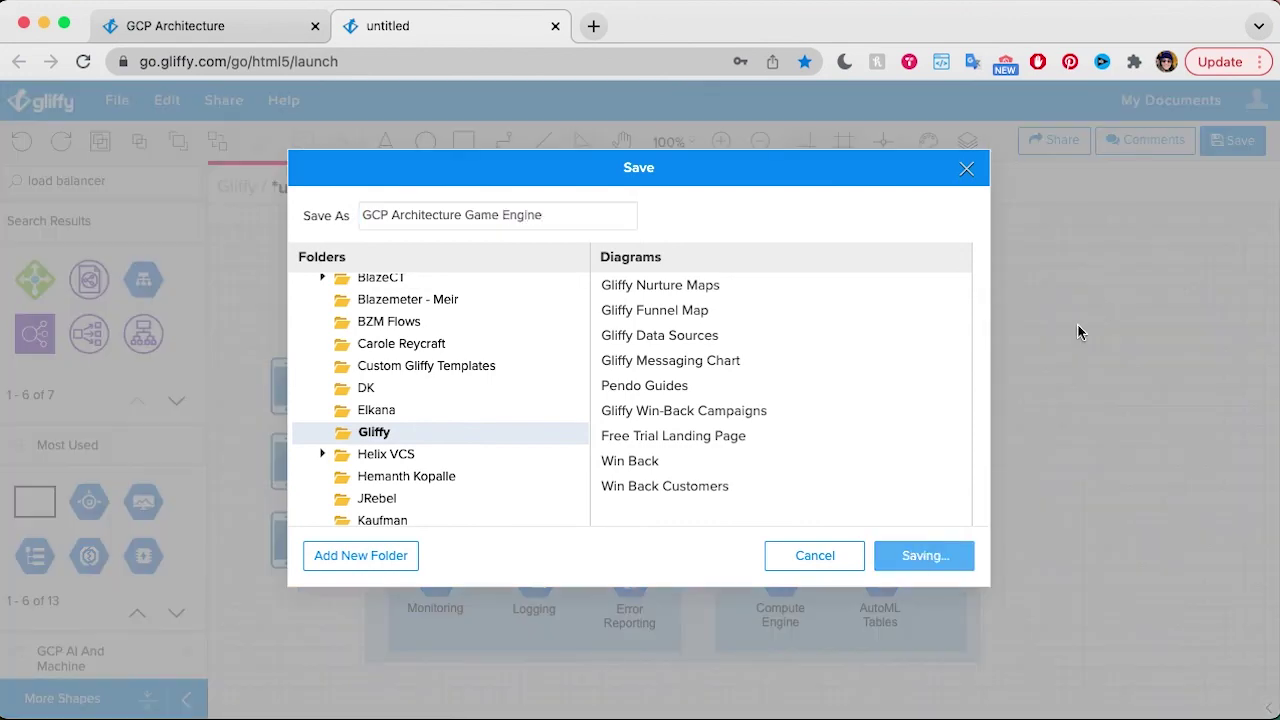